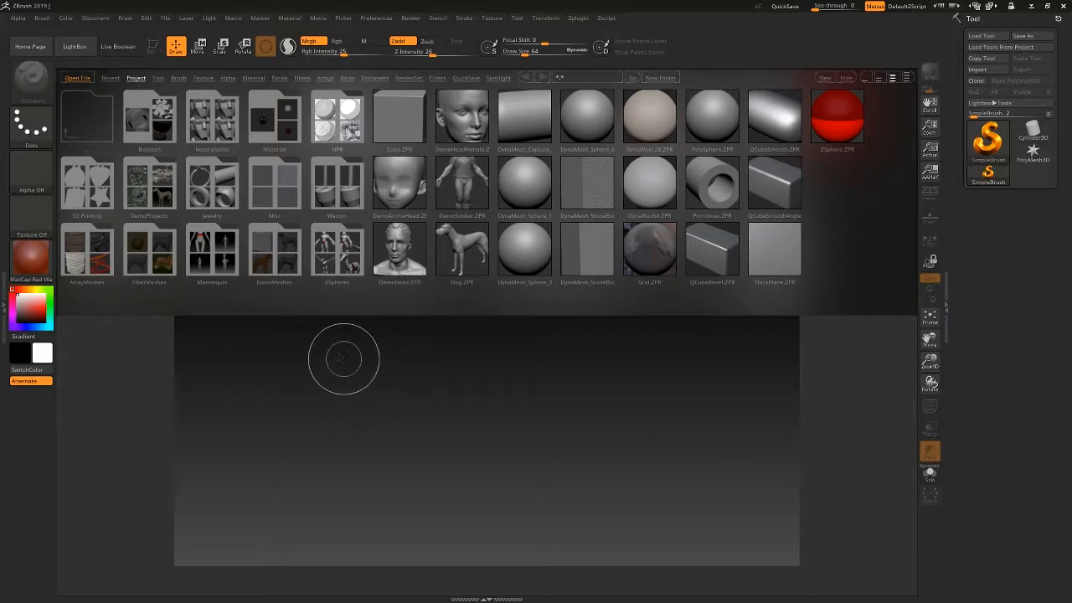
# Open the DynaMesh_Sphere_64 project from LightBox, discarding changes to the current project.
pyautogui.click(73, 47)
pyautogui.click(74, 47)
pyautogui.click(535, 249)
pyautogui.click(588, 116)
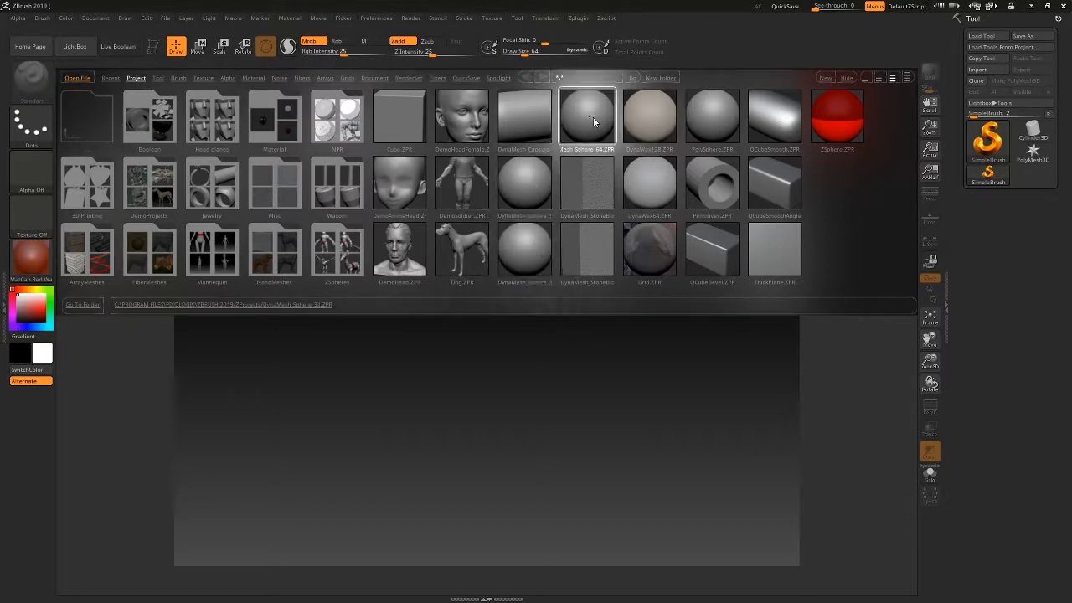
pyautogui.click(523, 183)
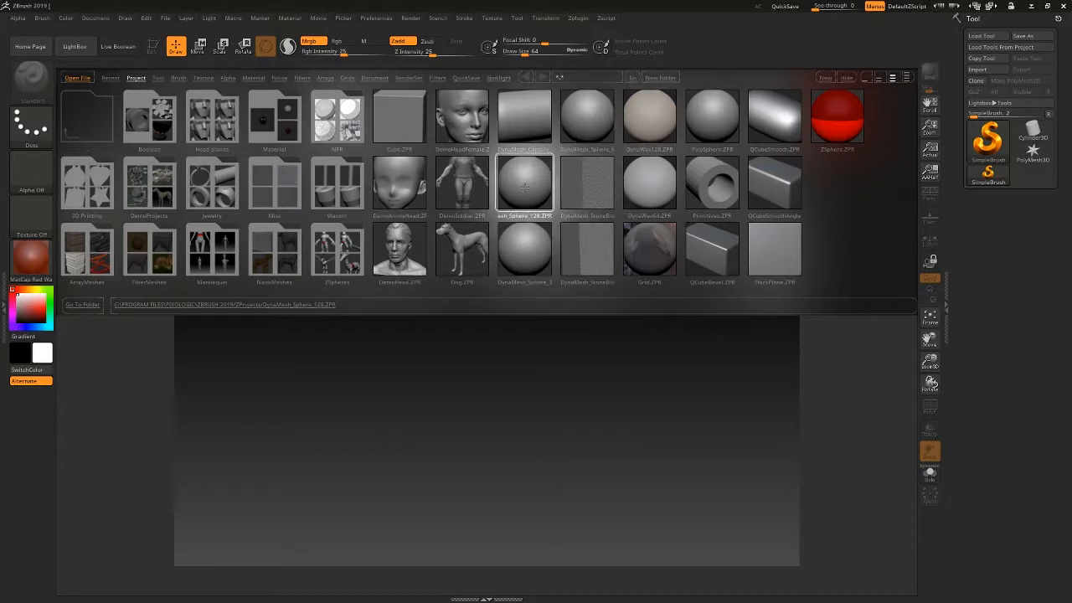
pyautogui.click(526, 249)
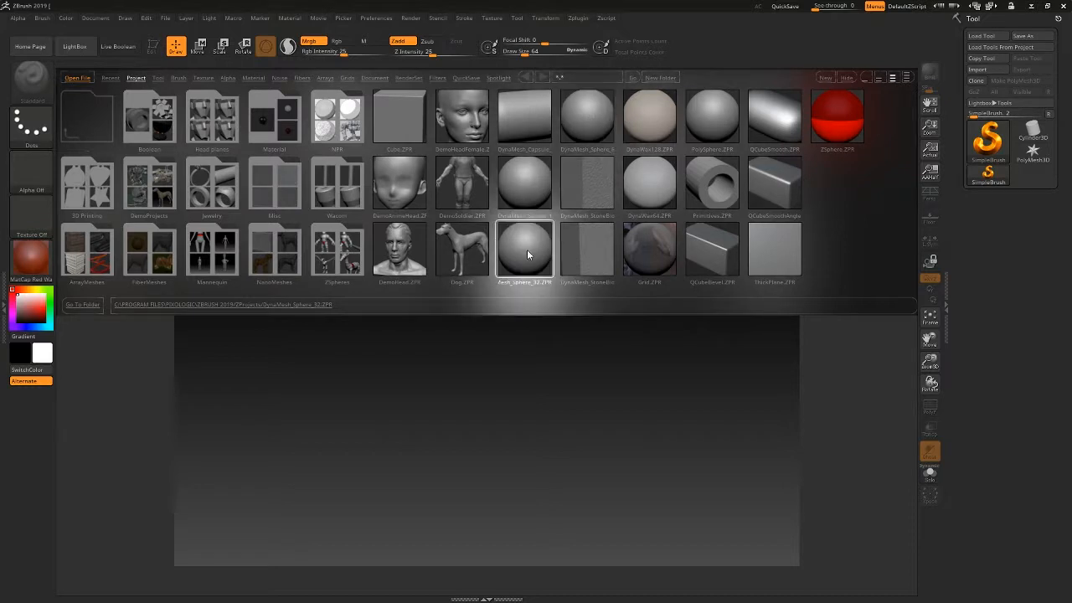
pyautogui.click(591, 124)
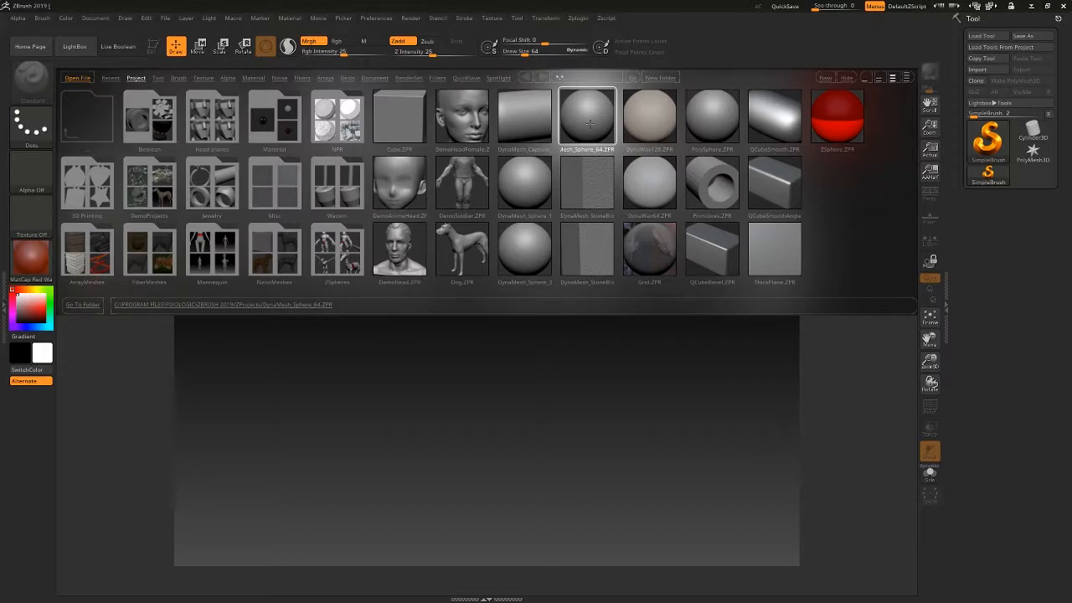
pyautogui.doubleClick(589, 123)
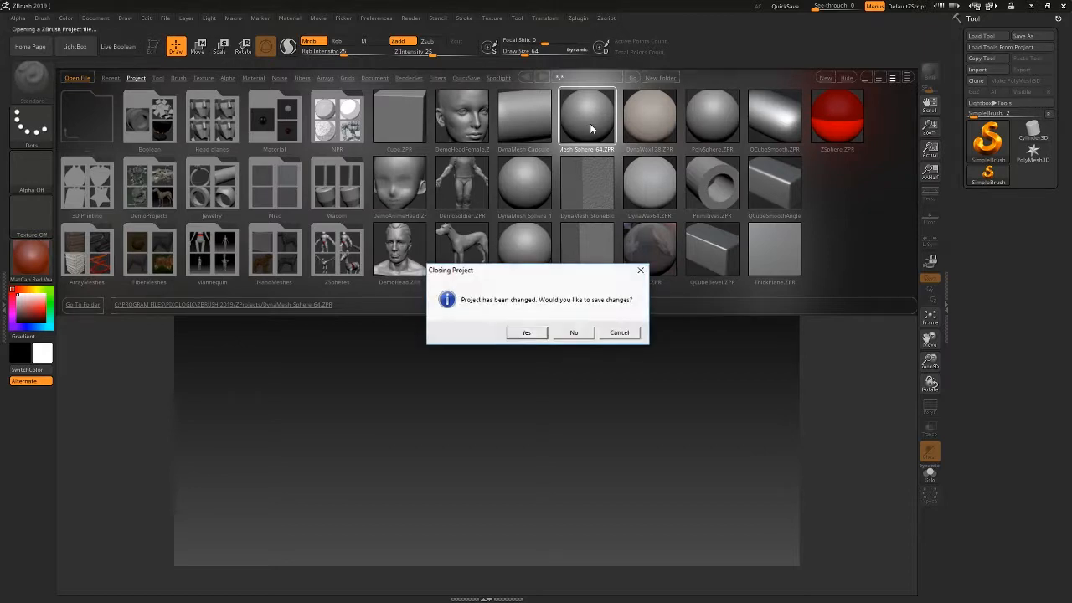
pyautogui.click(571, 332)
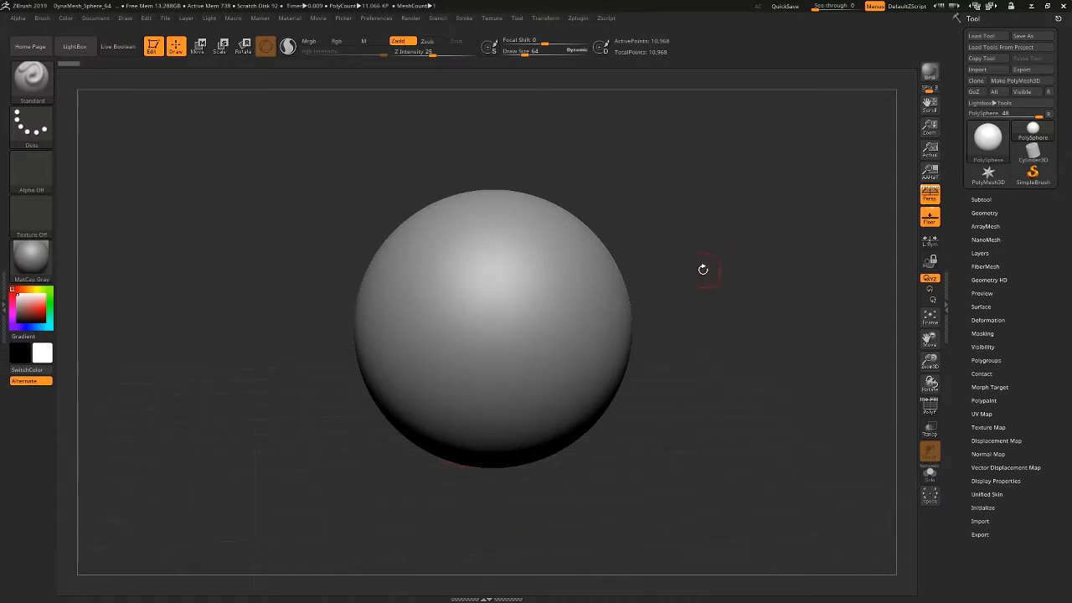
# Examine the sphere by orbiting, moving and scaling the view, framing the model again whenever it leaves the canvas.
pyautogui.keyDown('alt'); pyautogui.moveTo(701, 278); pyautogui.dragTo(697, 330); pyautogui.keyUp('alt')
pyautogui.moveTo(697, 330)
pyautogui.keyDown('alt'); pyautogui.mouseDown(button='right')
pyautogui.moveTo(735, 287)
pyautogui.moveTo(704, 283)
pyautogui.moveTo(708, 335)
pyautogui.moveTo(729, 366)
pyautogui.moveTo(634, 309)
pyautogui.moveTo(718, 371)
pyautogui.moveTo(619, 333)
pyautogui.moveTo(649, 344)
pyautogui.mouseUp(button='right'); pyautogui.keyUp('alt')
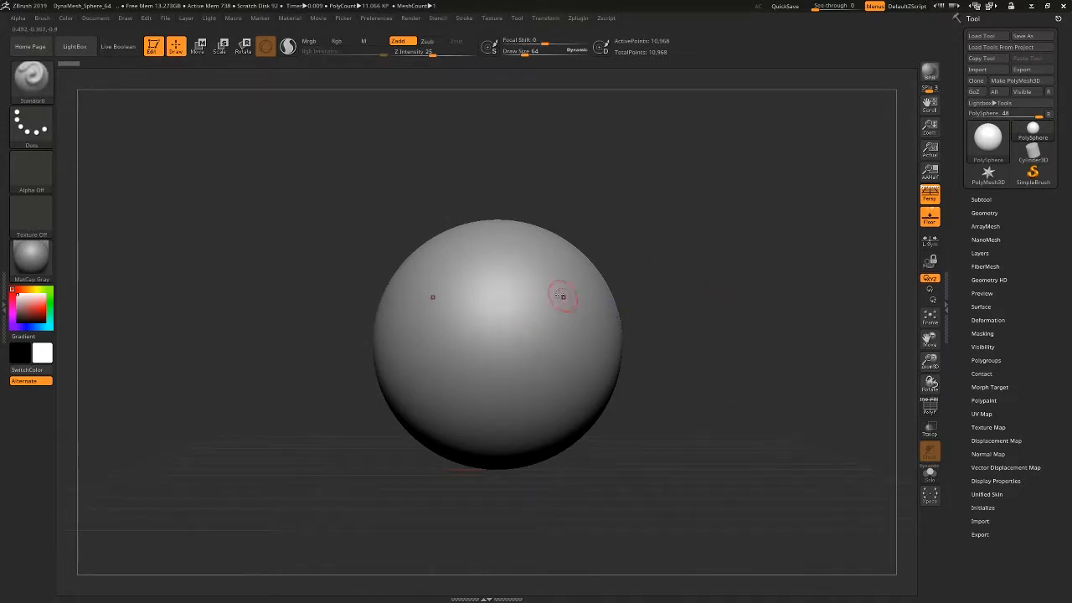
pyautogui.moveTo(535, 331)
pyautogui.keyDown('ctrl'); pyautogui.mouseDown(button='right')
pyautogui.moveTo(542, 351)
pyautogui.moveTo(968, 529)
pyautogui.moveTo(1046, 488)
pyautogui.mouseUp(button='right'); pyautogui.keyUp('ctrl')
pyautogui.moveTo(910, 346)
pyautogui.mouseDown()
pyautogui.moveTo(910, 335)
pyautogui.moveTo(905, 364)
pyautogui.moveTo(908, 335)
pyautogui.mouseUp()
pyautogui.keyDown('ctrl'); pyautogui.moveTo(806, 405); pyautogui.dragTo(528, 310, button='right'); pyautogui.keyUp('ctrl')
pyautogui.keyDown('alt'); pyautogui.moveTo(699, 394); pyautogui.dragTo(17, 276, button='right'); pyautogui.keyUp('alt')
pyautogui.keyDown('alt'); pyautogui.moveTo(747, 348); pyautogui.dragTo(77, 257, button='right'); pyautogui.keyUp('alt')
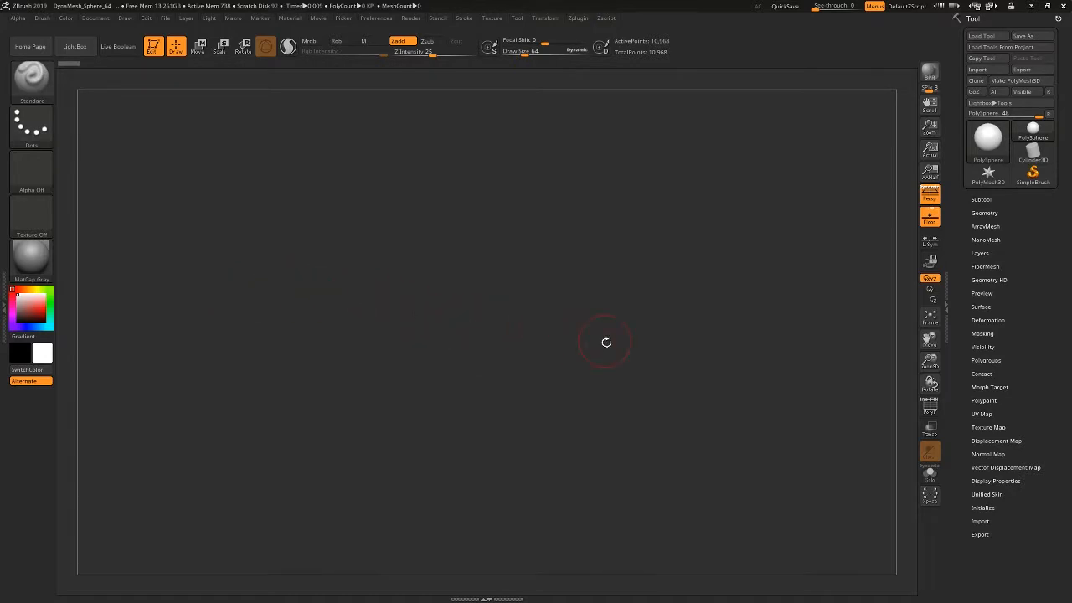
pyautogui.press('f')
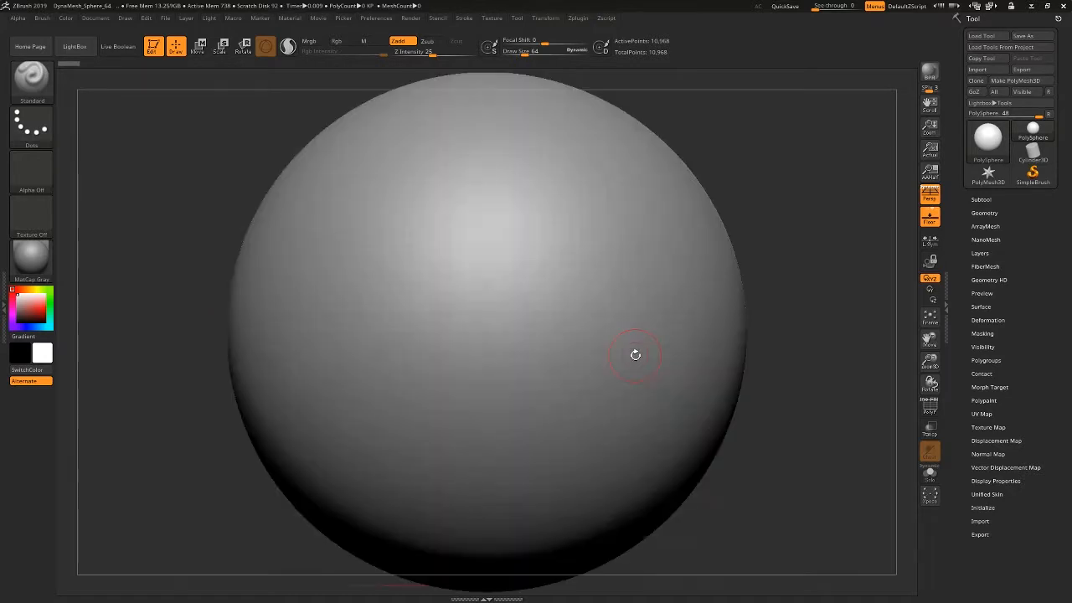
pyautogui.keyDown('ctrl'); pyautogui.moveTo(804, 410); pyautogui.dragTo(634, 363, button='right'); pyautogui.keyUp('ctrl')
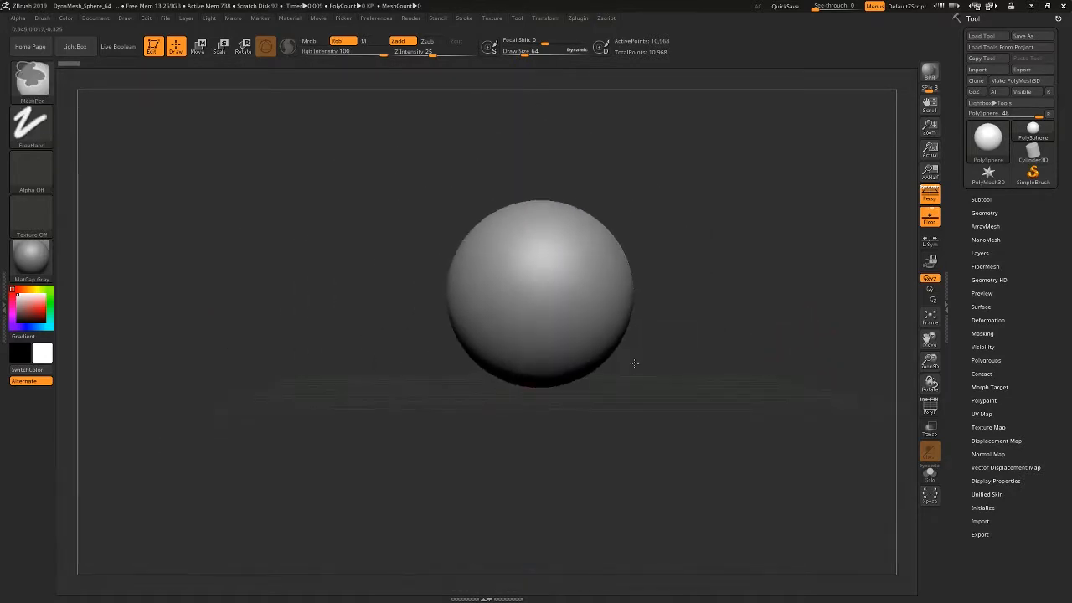
pyautogui.moveTo(737, 334)
pyautogui.keyDown('alt'); pyautogui.mouseDown(button='right')
pyautogui.moveTo(737, 374)
pyautogui.moveTo(209, 368)
pyautogui.mouseUp(button='right'); pyautogui.keyUp('alt')
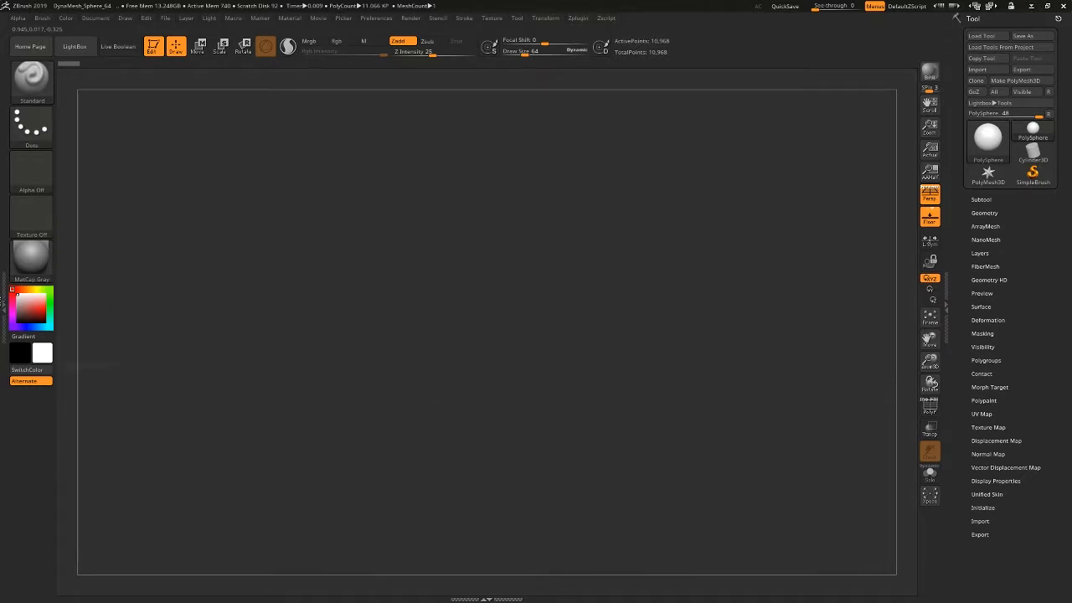
pyautogui.click(929, 316)
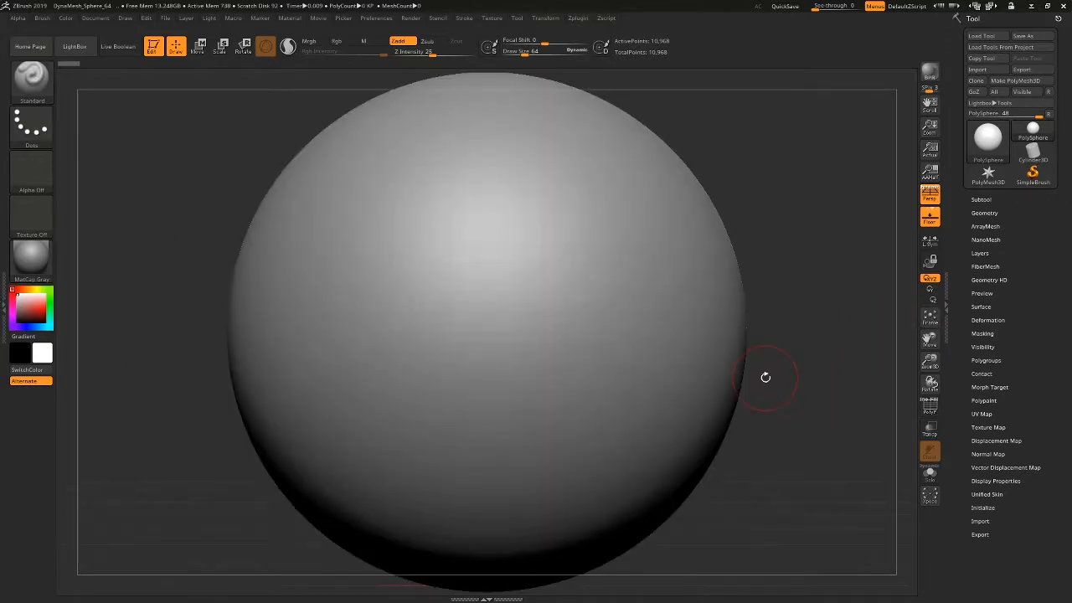
pyautogui.keyDown('ctrl'); pyautogui.moveTo(790, 400); pyautogui.dragTo(651, 361, button='right'); pyautogui.keyUp('ctrl')
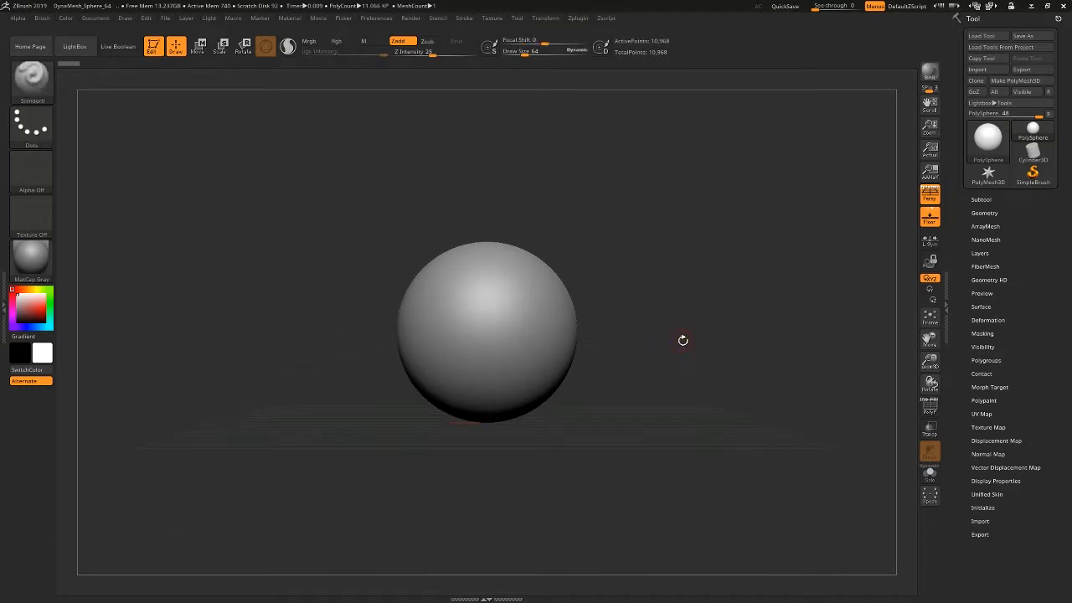
pyautogui.keyDown('alt'); pyautogui.moveTo(658, 352); pyautogui.dragTo(690, 348); pyautogui.keyUp('alt')
pyautogui.keyDown('ctrl'); pyautogui.moveTo(590, 323); pyautogui.dragTo(585, 356, button='right'); pyautogui.keyUp('ctrl')
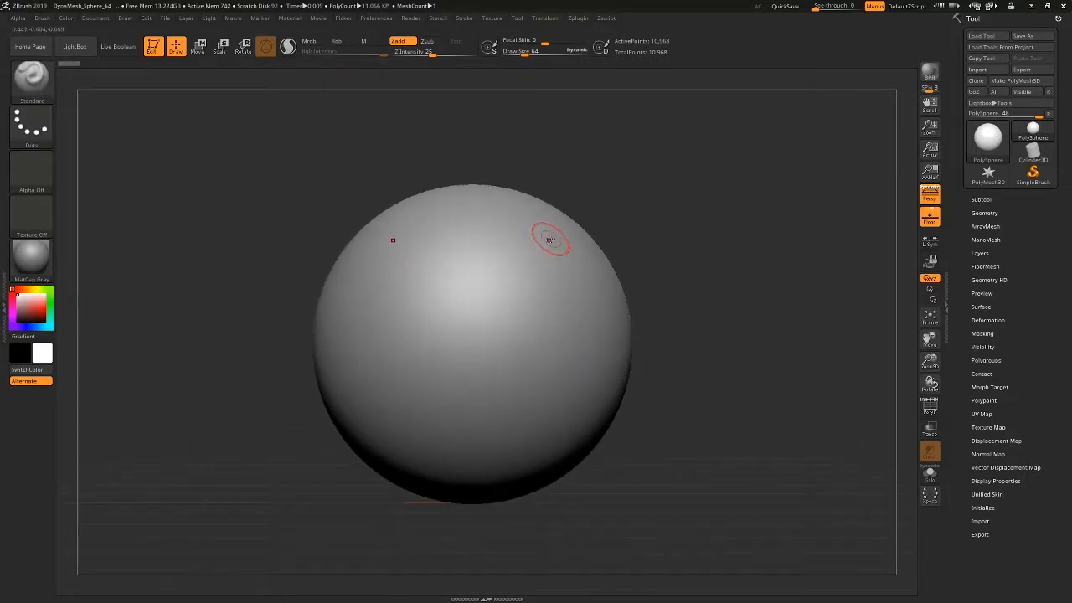
# Sculpt mirrored raised curving strokes on the upper, middle and lower front of the sphere with the Standard brush.
pyautogui.moveTo(549, 242)
pyautogui.mouseDown()
pyautogui.moveTo(524, 252)
pyautogui.moveTo(518, 289)
pyautogui.moveTo(582, 322)
pyautogui.moveTo(563, 348)
pyautogui.moveTo(540, 346)
pyautogui.mouseUp()
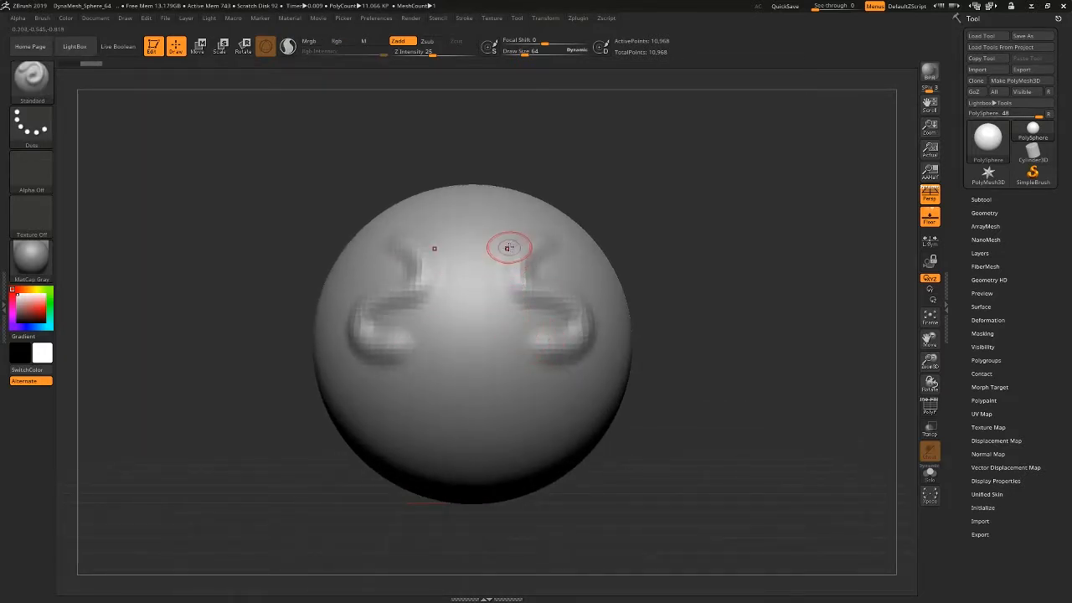
pyautogui.moveTo(519, 230)
pyautogui.mouseDown()
pyautogui.moveTo(505, 292)
pyautogui.moveTo(523, 225)
pyautogui.moveTo(545, 226)
pyautogui.moveTo(556, 243)
pyautogui.moveTo(533, 275)
pyautogui.moveTo(534, 248)
pyautogui.moveTo(568, 234)
pyautogui.moveTo(574, 247)
pyautogui.mouseUp()
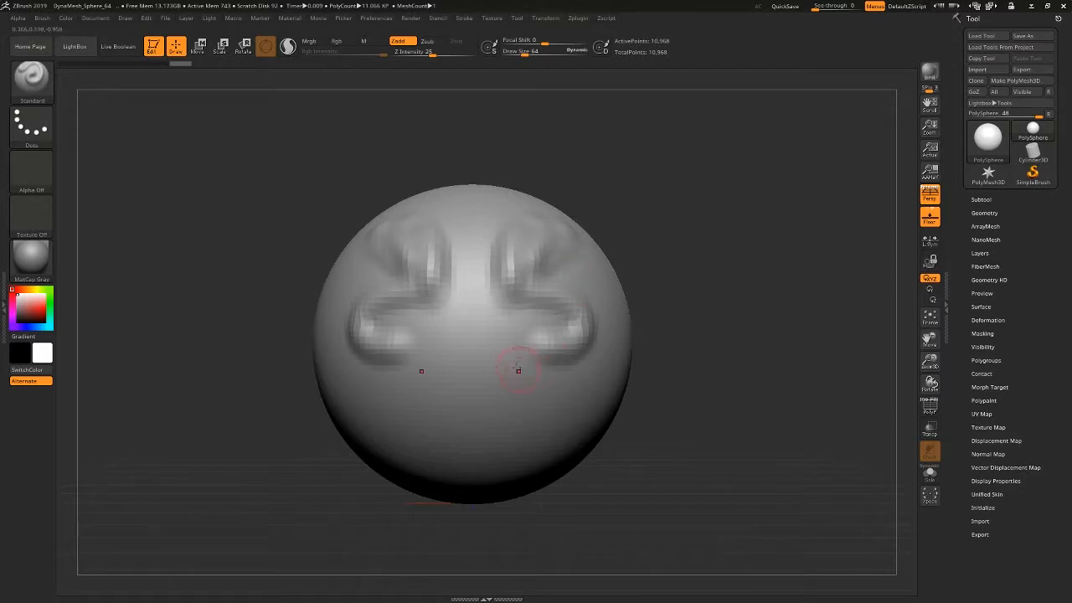
pyautogui.moveTo(512, 364); pyautogui.dragTo(557, 367)
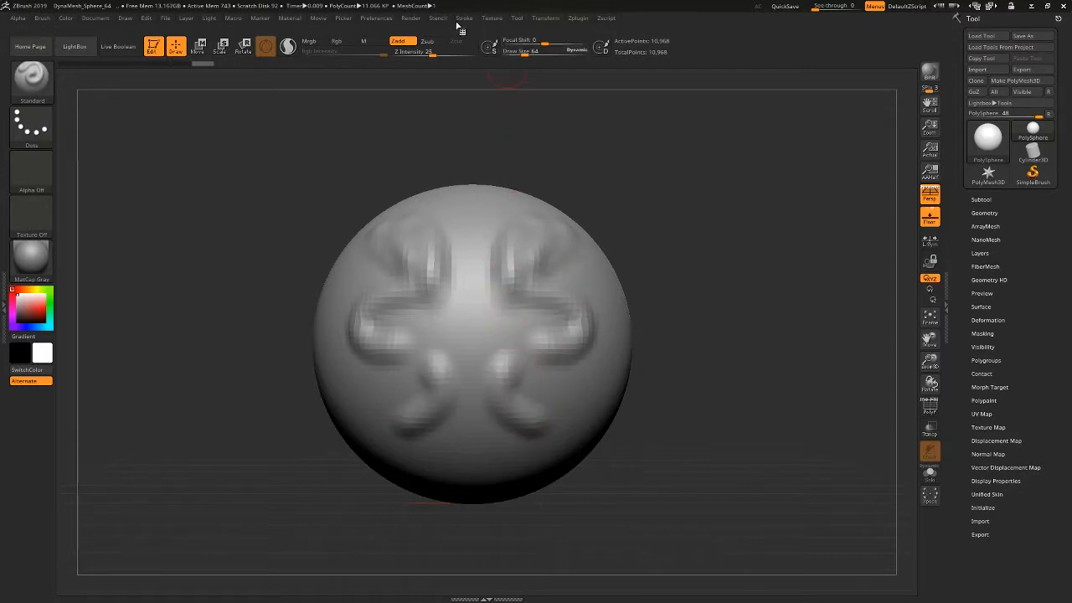
# Turn X symmetry off and on again, and sculpt a mirrored raised curl linking the upper and middle ridges.
pyautogui.click(538, 21)
pyautogui.click(581, 271)
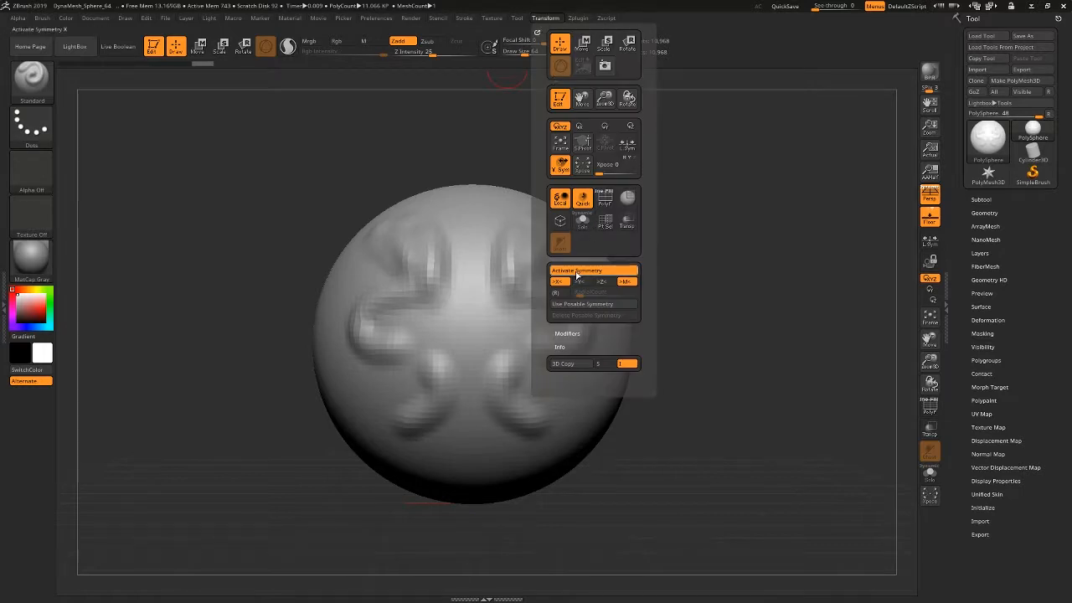
pyautogui.click(581, 271)
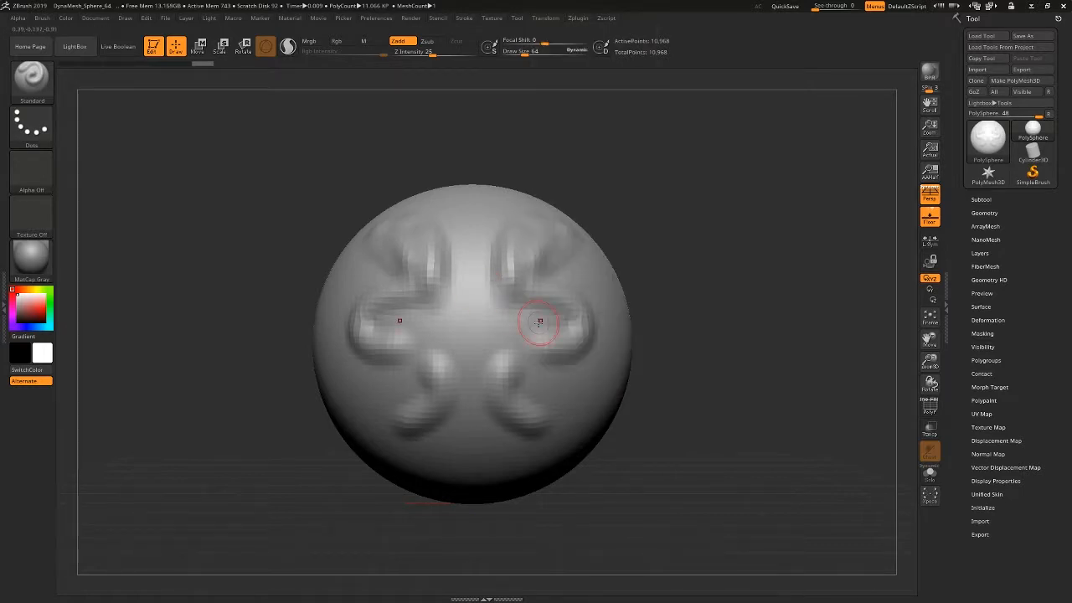
pyautogui.moveTo(517, 286)
pyautogui.mouseDown()
pyautogui.moveTo(523, 325)
pyautogui.moveTo(514, 307)
pyautogui.moveTo(550, 318)
pyautogui.mouseUp()
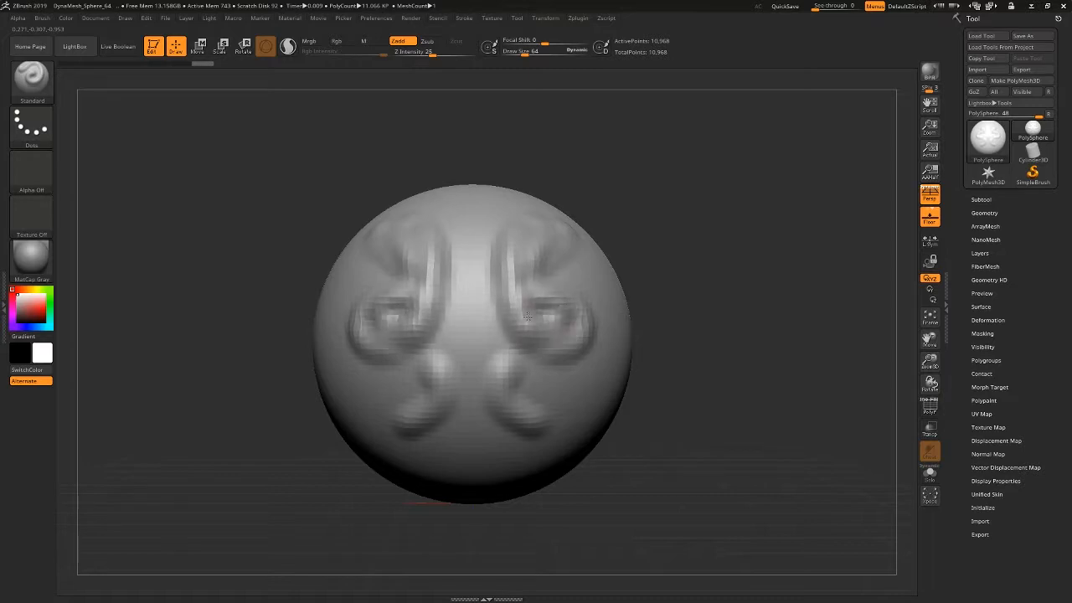
# Keep the Standard brush after viewing the available brushes, and sculpt more mirrored ridges over the front of the sphere.
pyautogui.click(37, 87)
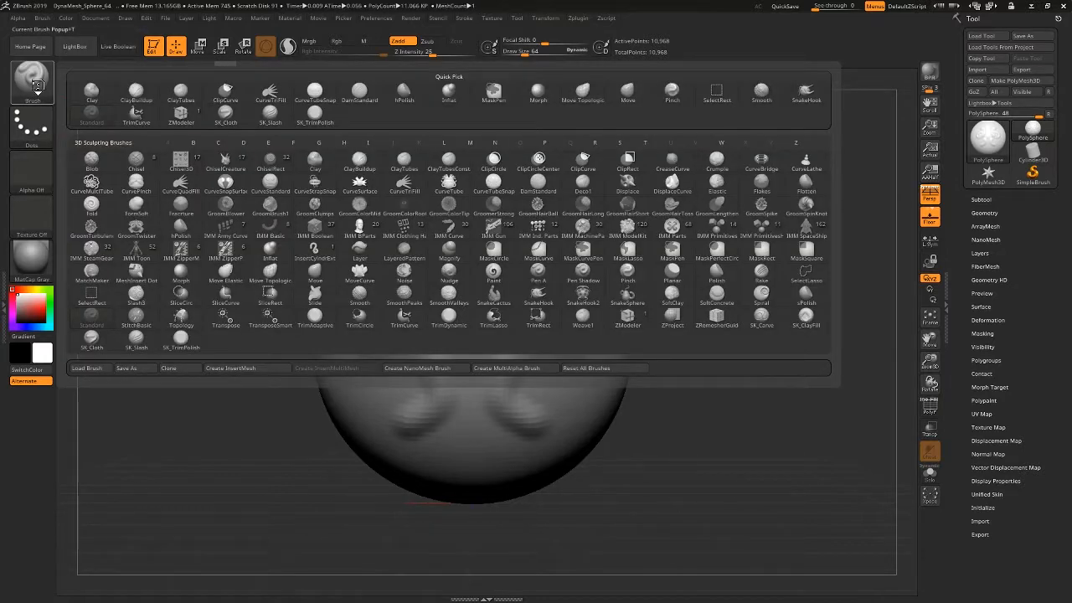
pyautogui.click(127, 93)
pyautogui.click(36, 84)
pyautogui.click(32, 84)
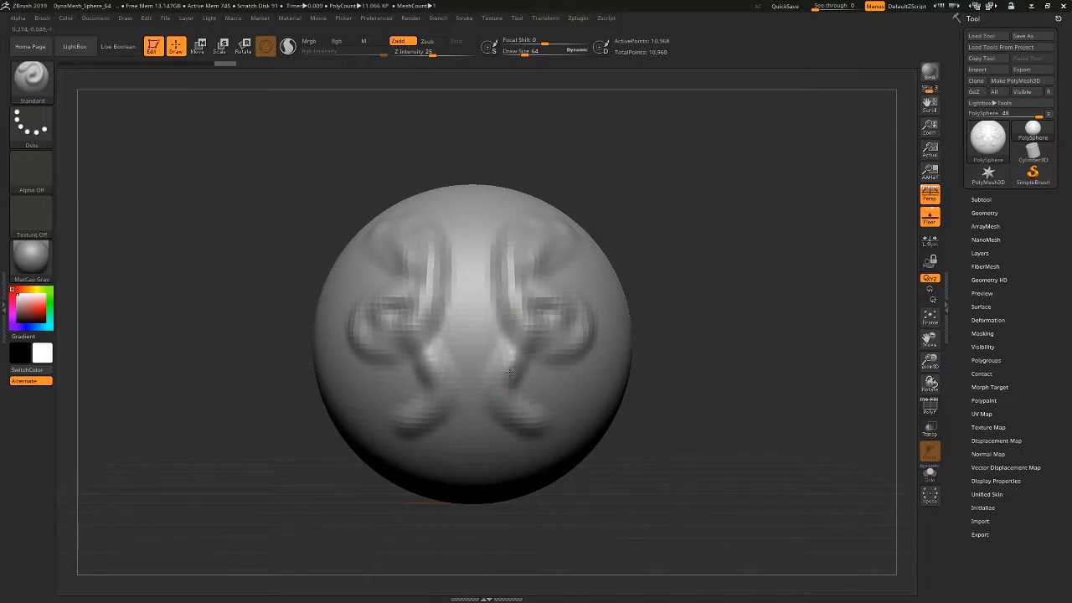
pyautogui.moveTo(510, 373)
pyautogui.mouseDown()
pyautogui.moveTo(582, 310)
pyautogui.moveTo(578, 394)
pyautogui.moveTo(546, 337)
pyautogui.moveTo(563, 381)
pyautogui.moveTo(590, 326)
pyautogui.moveTo(546, 259)
pyautogui.moveTo(575, 279)
pyautogui.moveTo(541, 289)
pyautogui.moveTo(540, 308)
pyautogui.mouseUp()
pyautogui.keyDown('alt'); pyautogui.moveTo(655, 279); pyautogui.dragTo(658, 337); pyautogui.keyUp('alt')
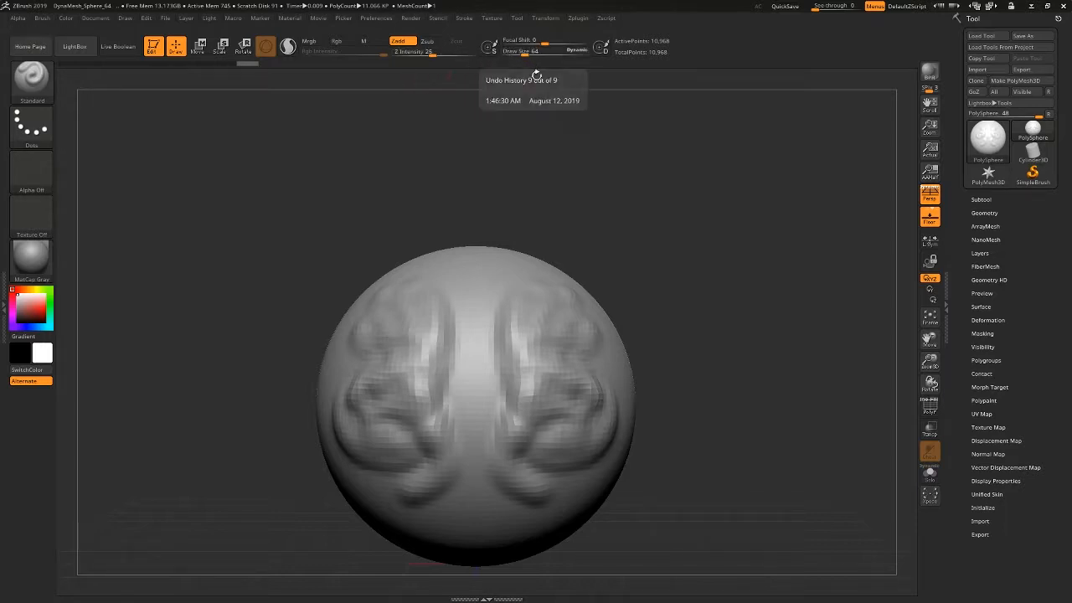
# Set the brush to Draw Size 191, Z Intensity 9 and Focal Shift -7, and stroke lightly over the sphere's upper front.
pyautogui.press('space')
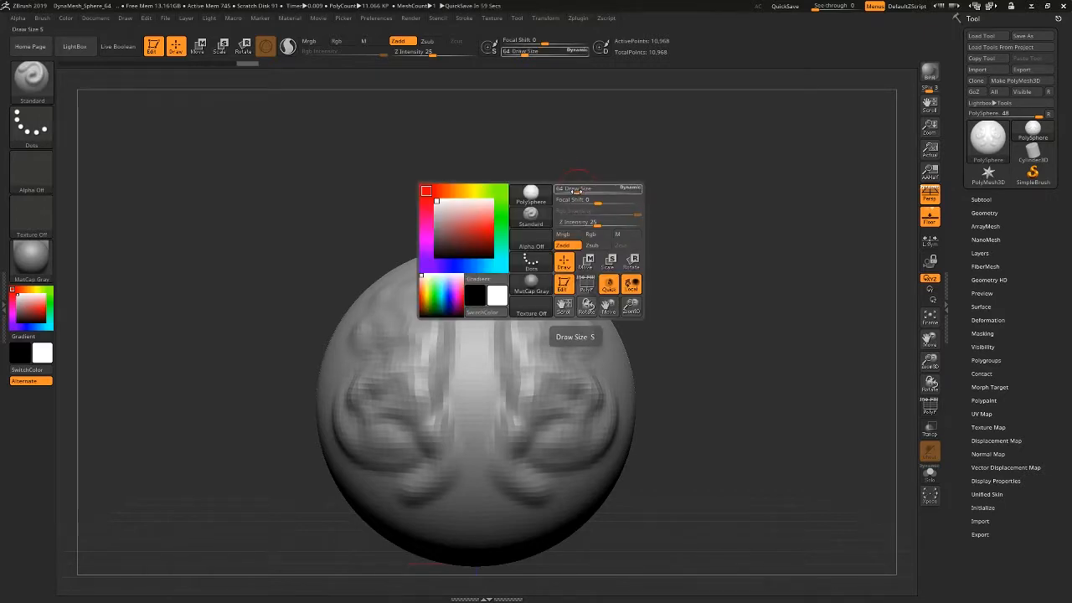
pyautogui.moveTo(576, 190)
pyautogui.mouseDown()
pyautogui.moveTo(593, 192)
pyautogui.moveTo(603, 226)
pyautogui.mouseUp()
pyautogui.press('space')
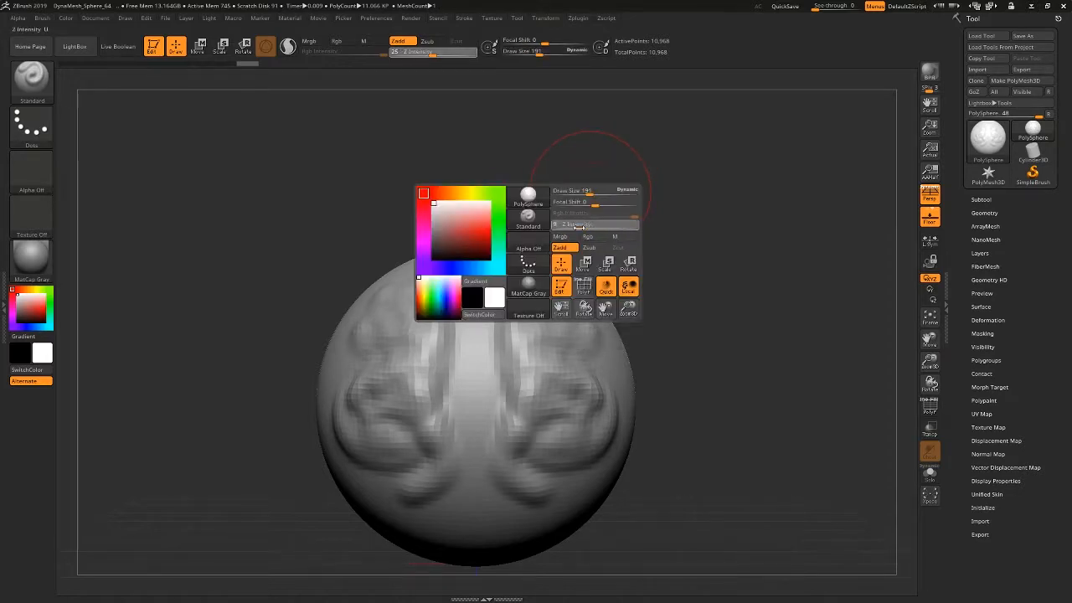
pyautogui.press('space')
pyautogui.moveTo(586, 207); pyautogui.dragTo(579, 209)
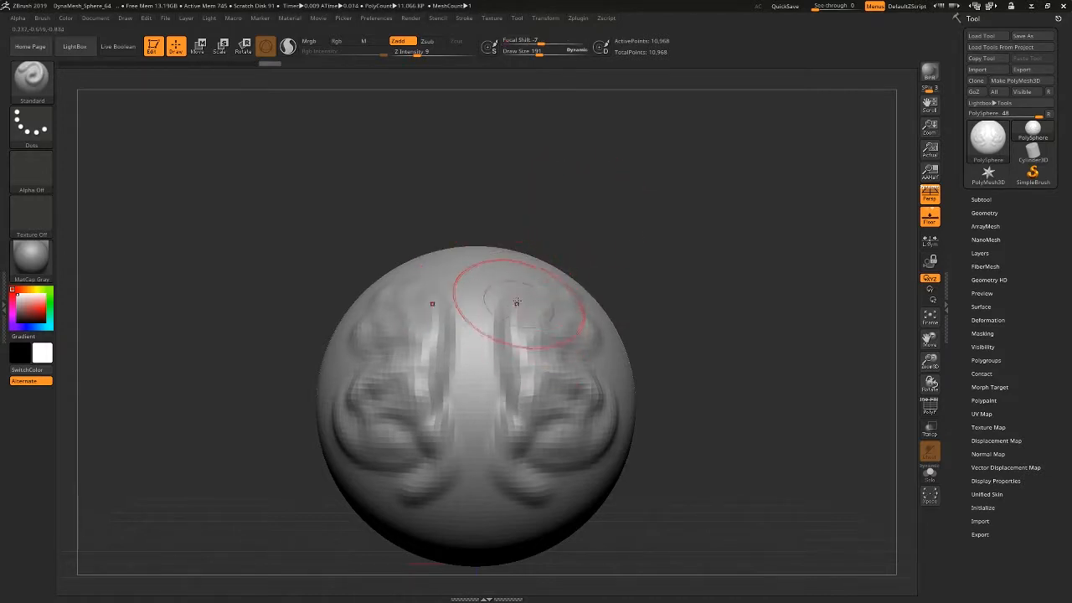
pyautogui.moveTo(512, 250); pyautogui.dragTo(507, 302)
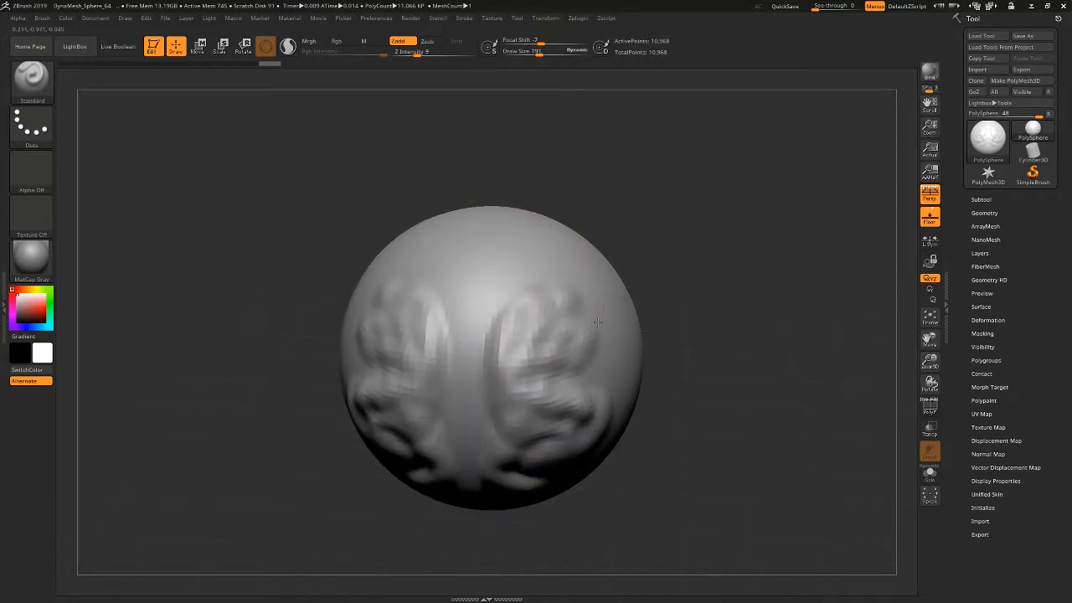
# Raise two mirrored bumps near the sphere's top, setting the brush to Z Intensity 30 and Draw Size 76.
pyautogui.moveTo(425, 56); pyautogui.dragTo(437, 56)
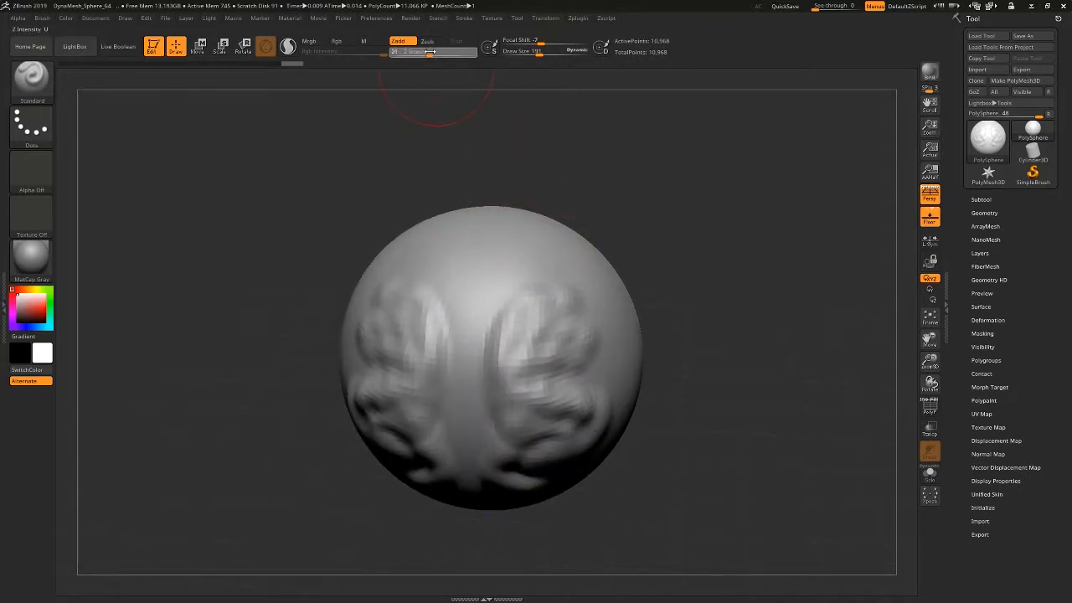
pyautogui.moveTo(508, 251)
pyautogui.mouseDown()
pyautogui.moveTo(511, 234)
pyautogui.moveTo(567, 245)
pyautogui.moveTo(548, 285)
pyautogui.moveTo(523, 250)
pyautogui.moveTo(559, 250)
pyautogui.moveTo(506, 292)
pyautogui.mouseUp()
pyautogui.press('space')
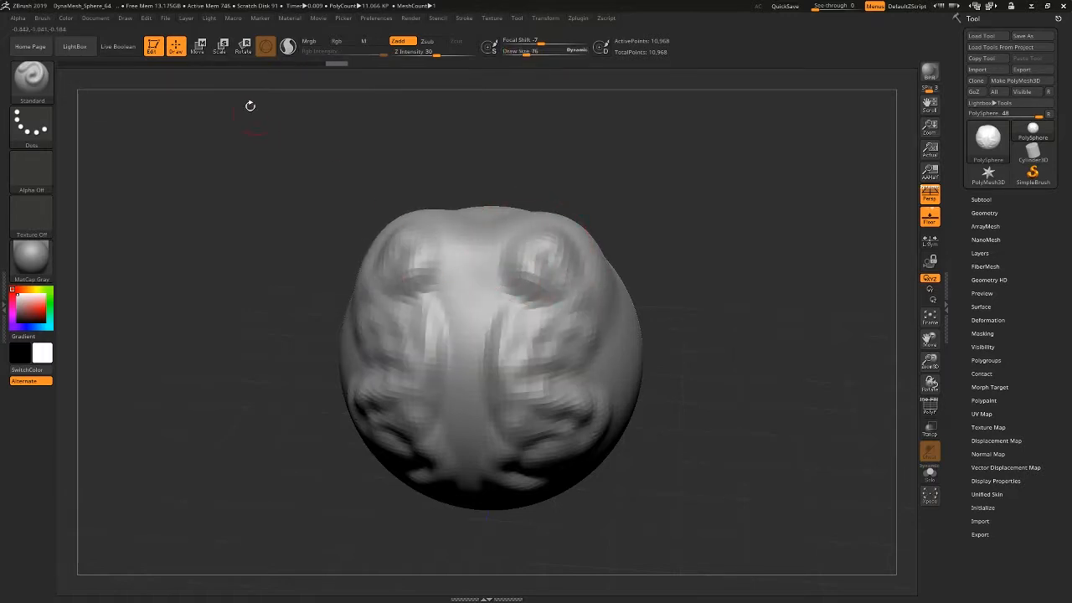
# Undo the recent strokes through the undo history, back to the state with only the first mirrored ridges and curls.
pyautogui.hotkey('ctrl', 'z')
pyautogui.hotkey('ctrl', 'z')
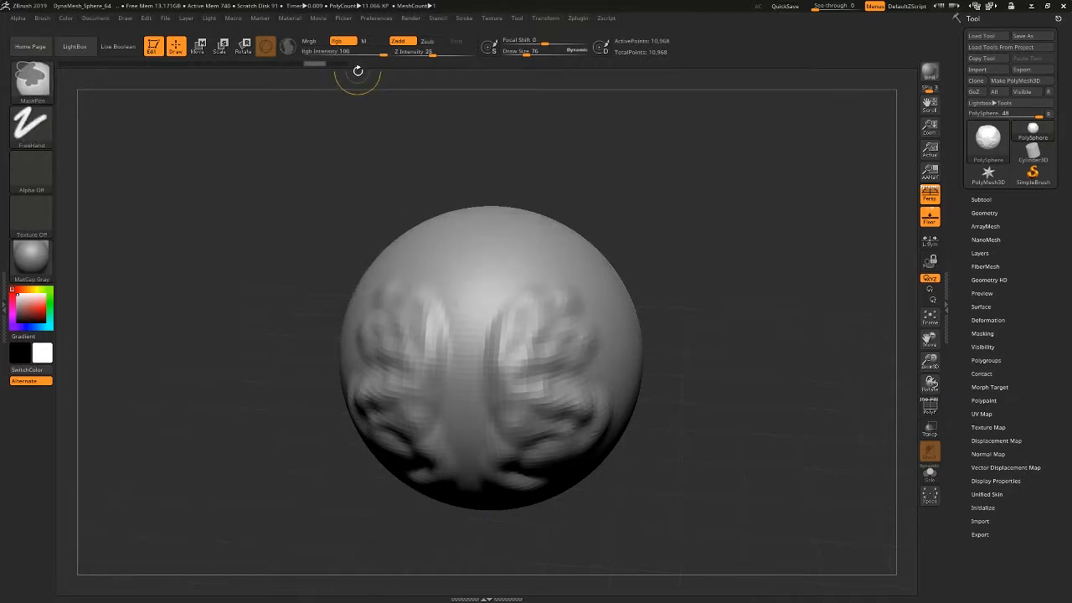
pyautogui.moveTo(275, 65)
pyautogui.mouseDown()
pyautogui.moveTo(179, 74)
pyautogui.moveTo(322, 73)
pyautogui.moveTo(216, 77)
pyautogui.mouseUp()
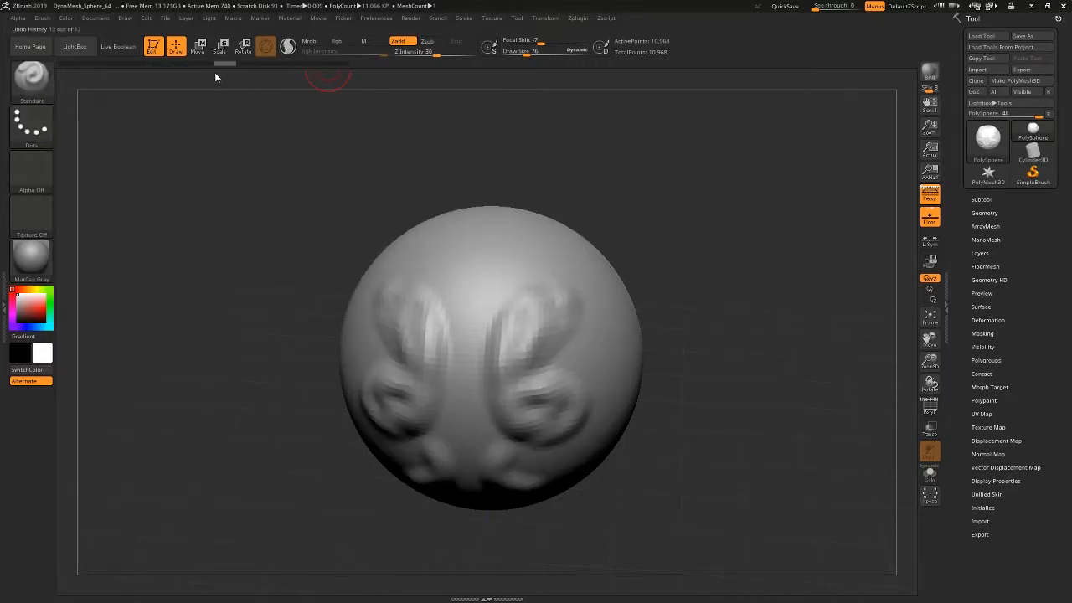
# Sculpt a mirrored raised arch from the sphere's top down to the upper ridges, and switch the brush to Zsub.
pyautogui.moveTo(498, 226)
pyautogui.mouseDown()
pyautogui.moveTo(533, 268)
pyautogui.moveTo(545, 313)
pyautogui.mouseUp()
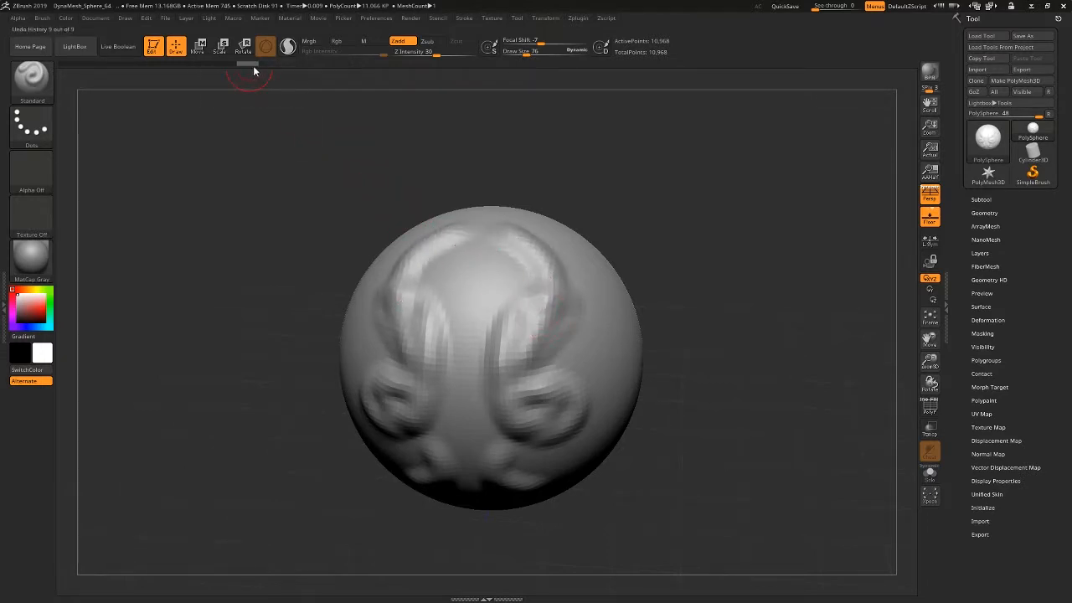
pyautogui.click(406, 44)
pyautogui.click(429, 46)
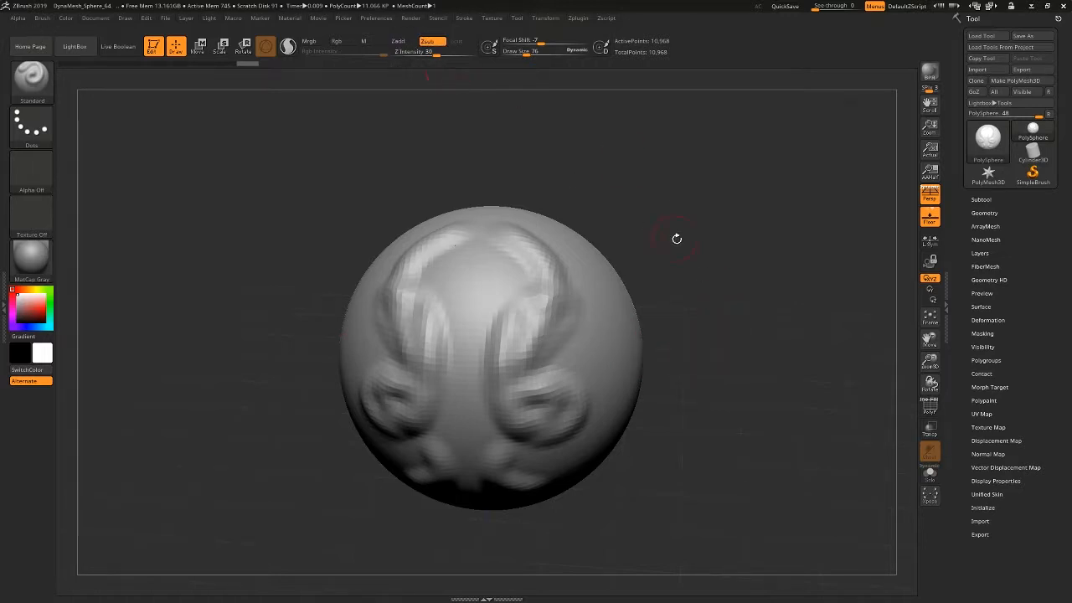
# Carve a mirrored groove down the sphere's sides with Zsub, and raise a ridge alongside it with Zadd.
pyautogui.moveTo(675, 237); pyautogui.dragTo(670, 250)
pyautogui.moveTo(594, 274); pyautogui.dragTo(619, 335)
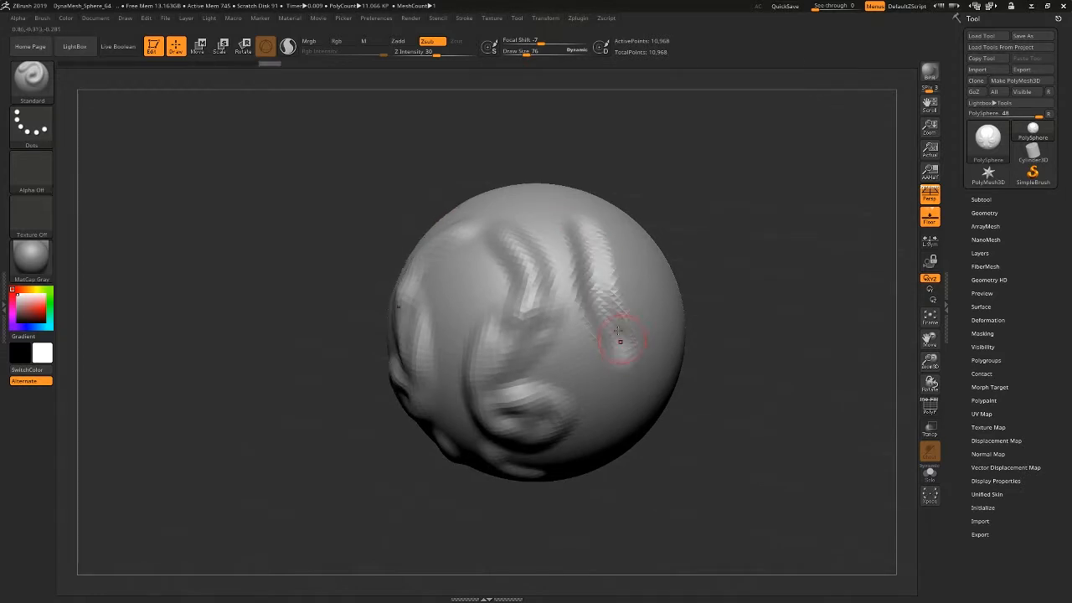
pyautogui.click(403, 43)
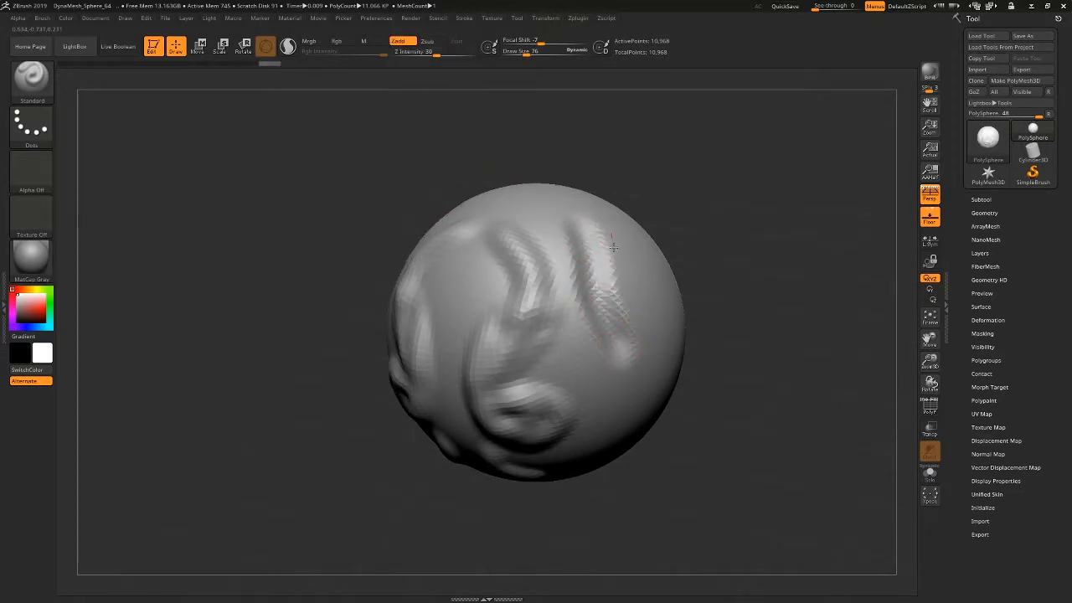
pyautogui.moveTo(613, 248); pyautogui.dragTo(641, 345)
# Sculpt several more mirrored raised ridges across the upper and lower parts of the sphere's sides with Zadd.
pyautogui.moveTo(737, 341); pyautogui.dragTo(670, 340)
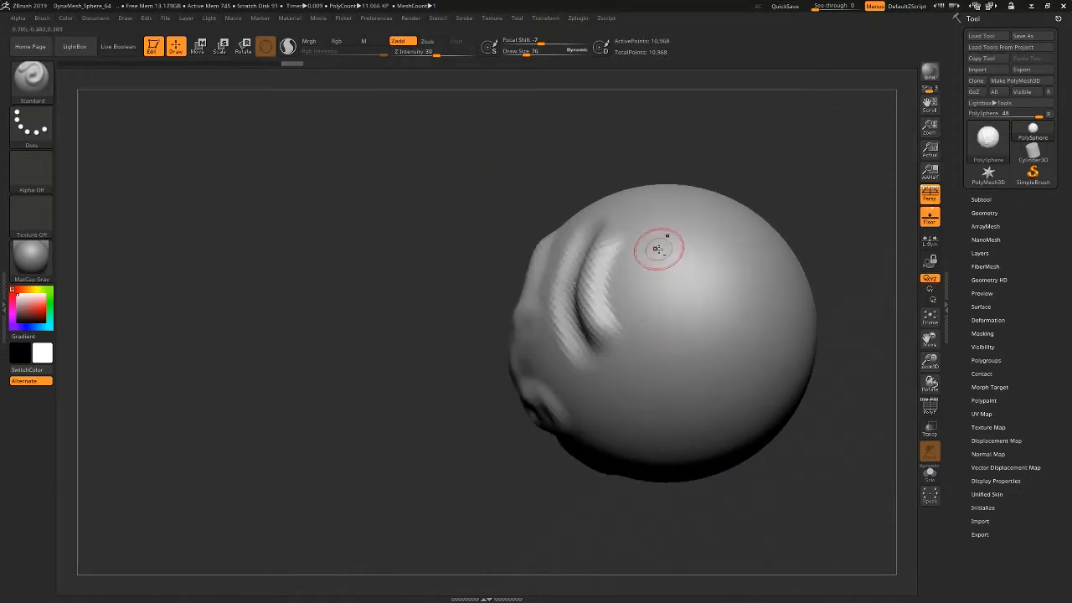
pyautogui.moveTo(657, 249)
pyautogui.mouseDown()
pyautogui.moveTo(662, 352)
pyautogui.moveTo(655, 251)
pyautogui.moveTo(698, 255)
pyautogui.mouseUp()
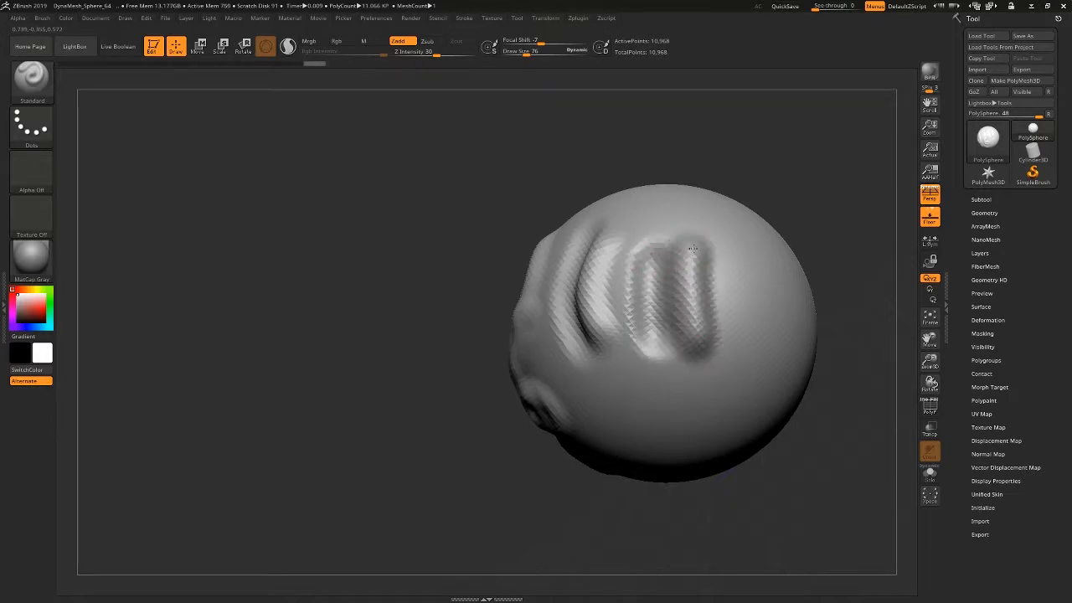
pyautogui.moveTo(761, 193); pyautogui.dragTo(837, 199)
pyautogui.moveTo(677, 407)
pyautogui.mouseDown()
pyautogui.moveTo(652, 434)
pyautogui.moveTo(674, 388)
pyautogui.moveTo(624, 427)
pyautogui.moveTo(635, 391)
pyautogui.moveTo(634, 442)
pyautogui.mouseUp()
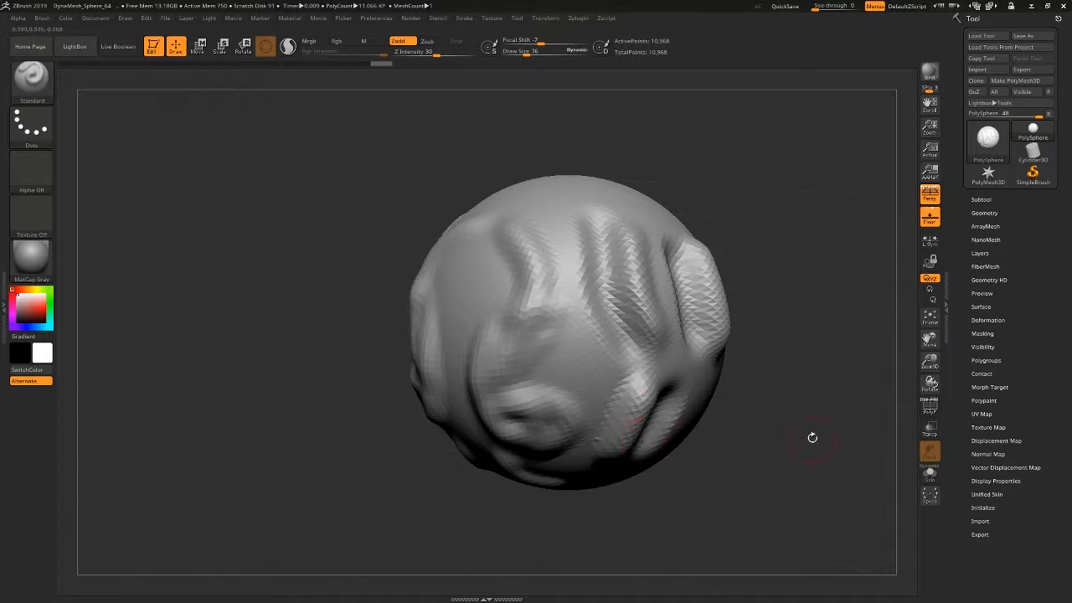
pyautogui.moveTo(812, 438)
pyautogui.mouseDown()
pyautogui.moveTo(779, 411)
pyautogui.moveTo(773, 420)
pyautogui.moveTo(750, 414)
pyautogui.moveTo(746, 456)
pyautogui.mouseUp()
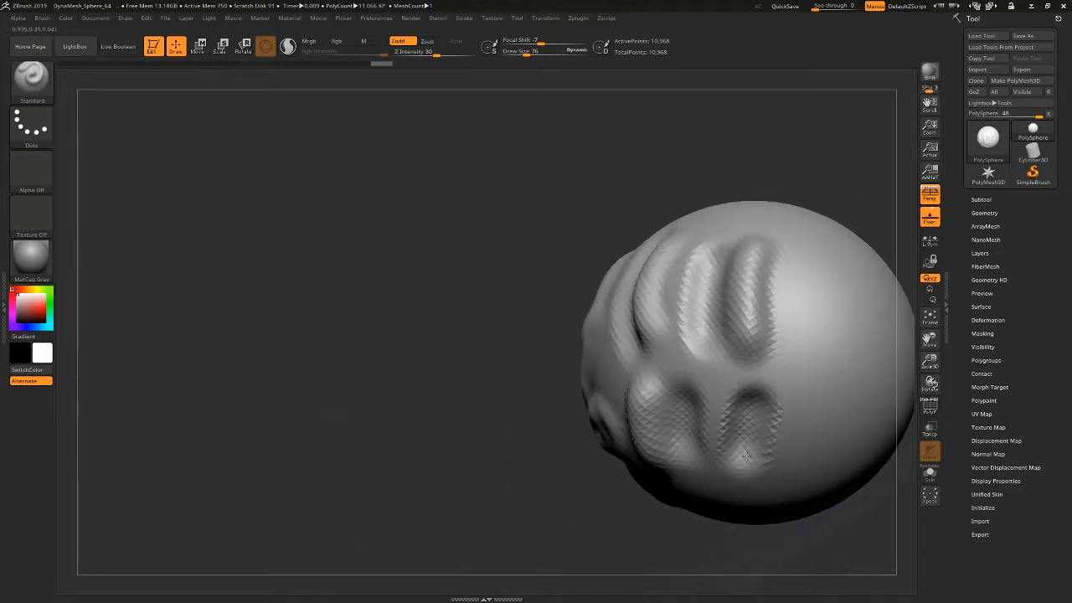
pyautogui.moveTo(716, 393); pyautogui.dragTo(713, 453)
pyautogui.moveTo(750, 411); pyautogui.dragTo(751, 454)
pyautogui.moveTo(800, 406)
pyautogui.mouseDown()
pyautogui.moveTo(790, 358)
pyautogui.moveTo(813, 392)
pyautogui.mouseUp()
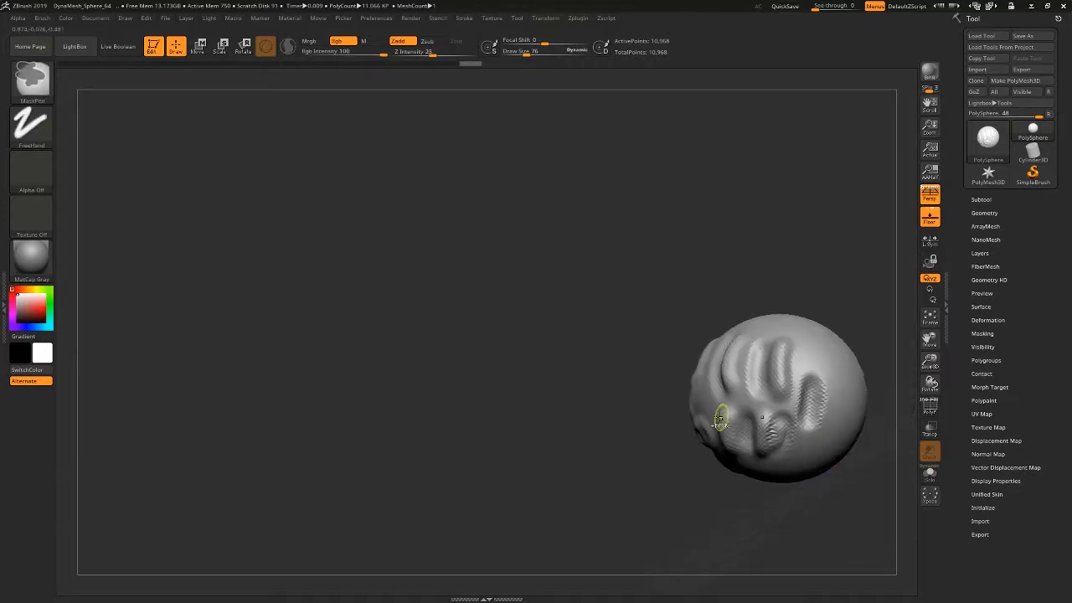
# Smooth the sculpted ridges over the sphere with the Smooth brush, enlarging its Draw Size to 295.
pyautogui.moveTo(671, 385)
pyautogui.mouseDown()
pyautogui.moveTo(629, 433)
pyautogui.moveTo(599, 415)
pyautogui.moveTo(581, 430)
pyautogui.mouseUp()
pyautogui.moveTo(581, 430); pyautogui.dragTo(615, 217)
pyautogui.moveTo(851, 425); pyautogui.dragTo(757, 495)
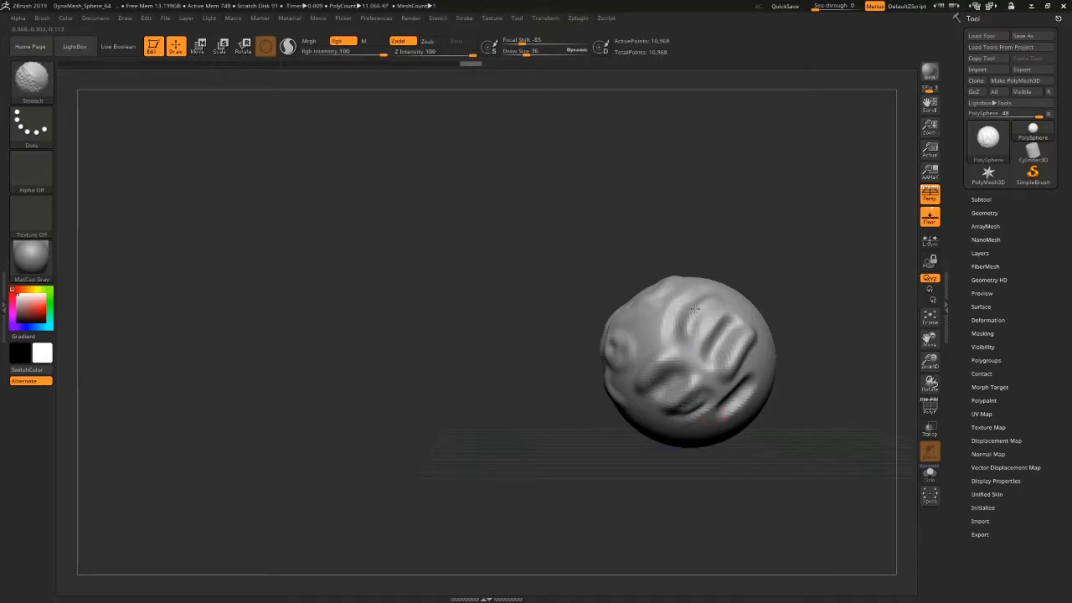
pyautogui.moveTo(694, 309)
pyautogui.keyDown('shift'); pyautogui.mouseDown()
pyautogui.moveTo(673, 334)
pyautogui.moveTo(700, 334)
pyautogui.moveTo(674, 351)
pyautogui.moveTo(729, 329)
pyautogui.moveTo(716, 329)
pyautogui.mouseUp(); pyautogui.keyUp('shift')
pyautogui.press('space')
pyautogui.moveTo(569, 292); pyautogui.dragTo(628, 340)
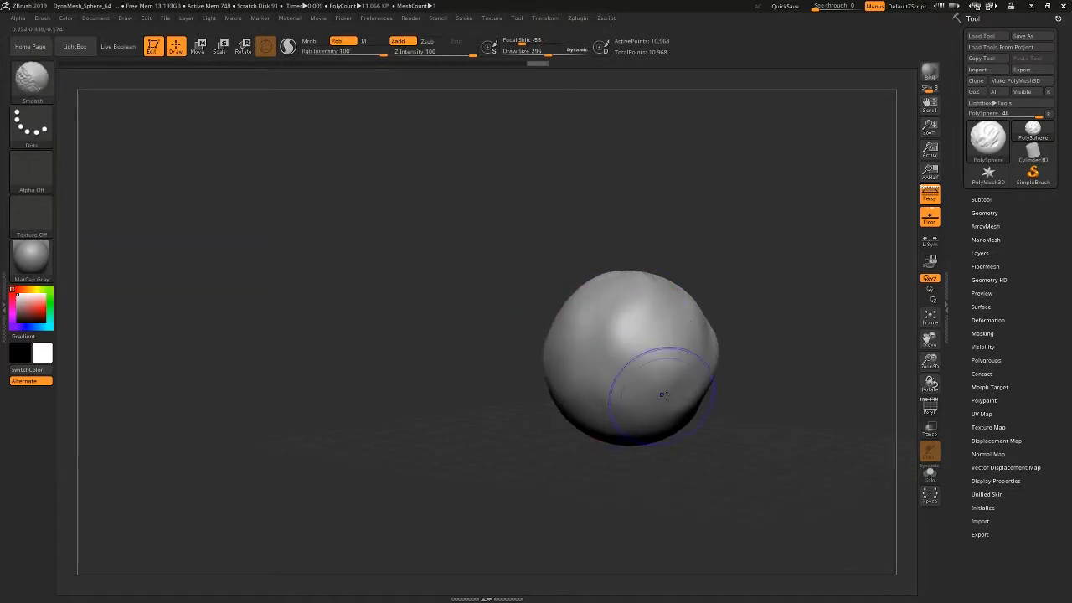
pyautogui.moveTo(748, 405)
pyautogui.mouseDown()
pyautogui.moveTo(771, 407)
pyautogui.moveTo(792, 377)
pyautogui.mouseUp()
pyautogui.moveTo(632, 354)
pyautogui.mouseDown()
pyautogui.moveTo(631, 316)
pyautogui.moveTo(614, 360)
pyautogui.moveTo(600, 360)
pyautogui.moveTo(613, 360)
pyautogui.moveTo(610, 331)
pyautogui.moveTo(601, 352)
pyautogui.moveTo(637, 382)
pyautogui.moveTo(634, 349)
pyautogui.mouseUp()
# Set the Standard brush's Draw Size to 145 and raise broad mirrored bumps on the upper part of the form.
pyautogui.press('space')
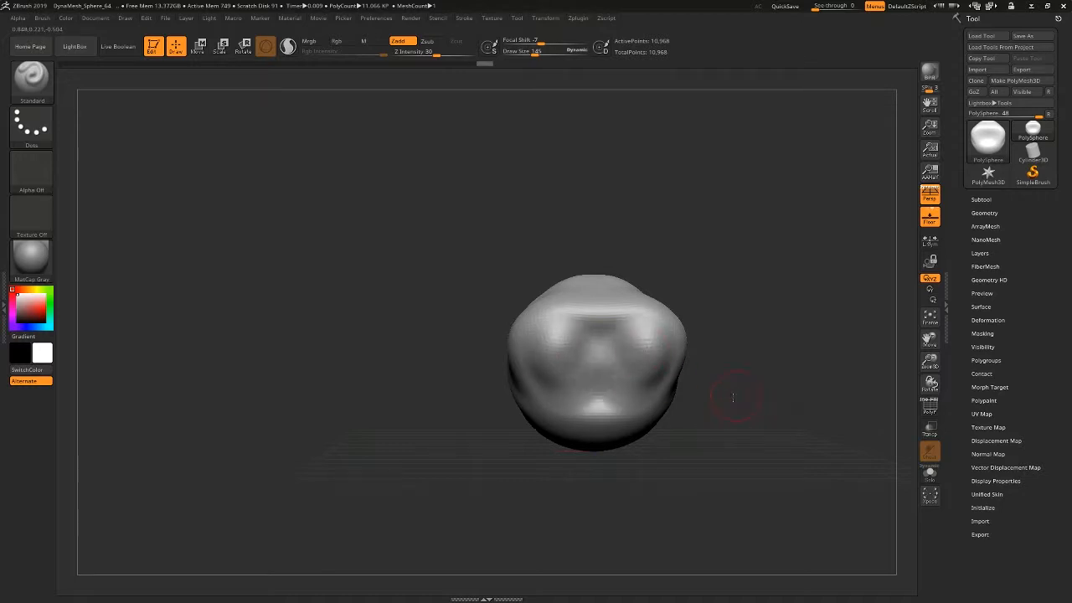
pyautogui.moveTo(732, 397); pyautogui.dragTo(618, 392)
pyautogui.moveTo(664, 326); pyautogui.dragTo(649, 276)
pyautogui.moveTo(680, 241)
pyautogui.mouseDown()
pyautogui.moveTo(718, 239)
pyautogui.moveTo(727, 252)
pyautogui.mouseUp()
pyautogui.moveTo(629, 293)
pyautogui.mouseDown()
pyautogui.moveTo(638, 314)
pyautogui.moveTo(614, 263)
pyautogui.moveTo(621, 256)
pyautogui.mouseUp()
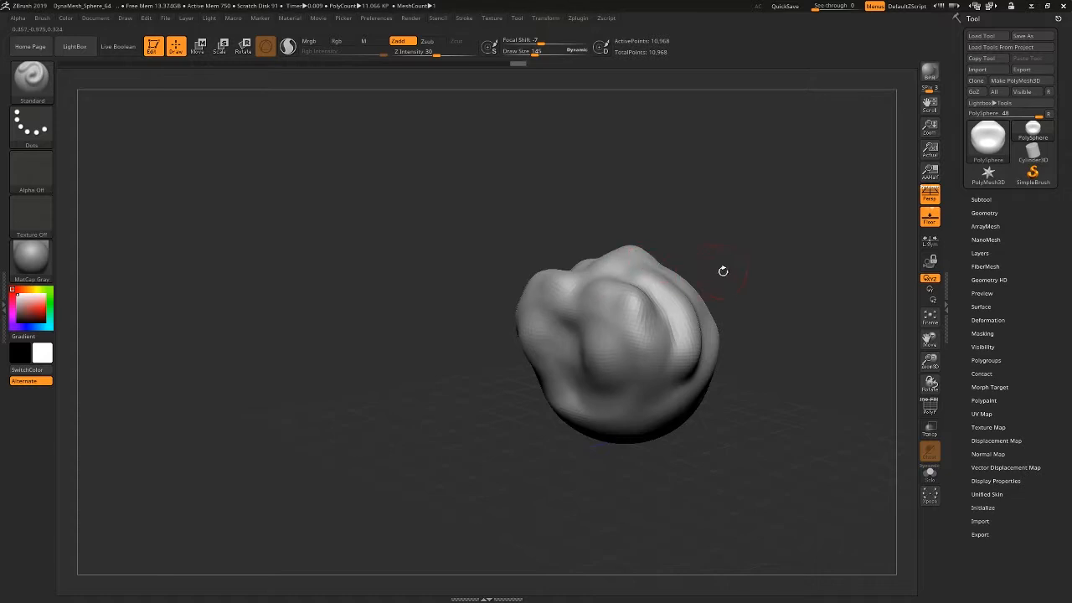
pyautogui.keyDown('shift'); pyautogui.moveTo(722, 271); pyautogui.dragTo(740, 273); pyautogui.keyUp('shift')
pyautogui.moveTo(578, 272)
pyautogui.keyDown('shift'); pyautogui.mouseDown()
pyautogui.moveTo(564, 261)
pyautogui.moveTo(632, 341)
pyautogui.moveTo(634, 369)
pyautogui.moveTo(630, 360)
pyautogui.mouseUp(); pyautogui.keyUp('shift')
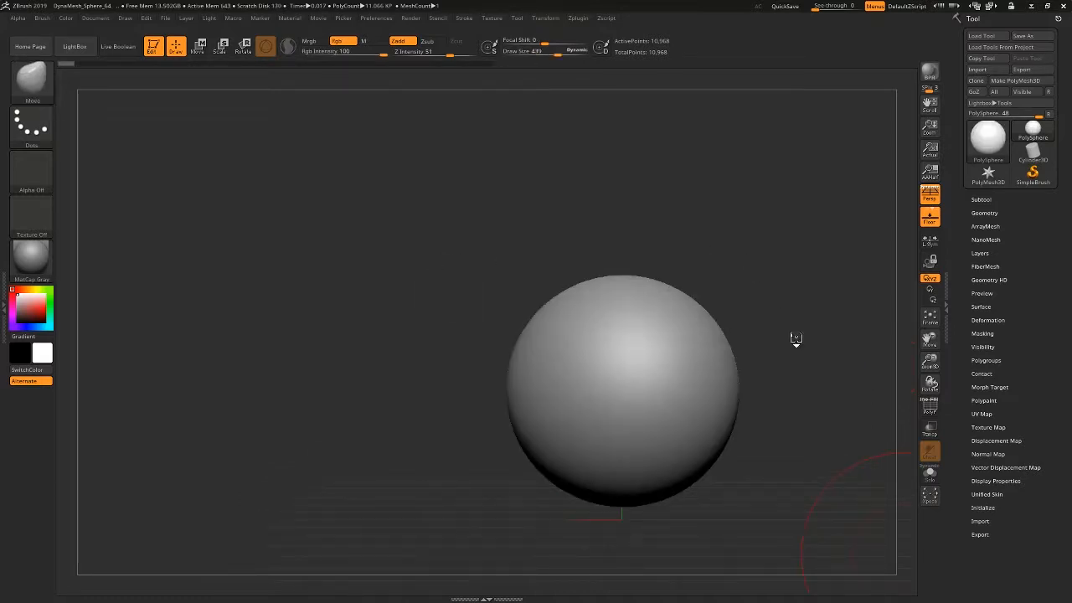
# Pull the sphere's upper sides outward with the Move brush at Draw Size 547, and accept removing the newer undo history entries.
pyautogui.keyDown('alt'); pyautogui.moveTo(816, 366); pyautogui.dragTo(682, 341); pyautogui.keyUp('alt')
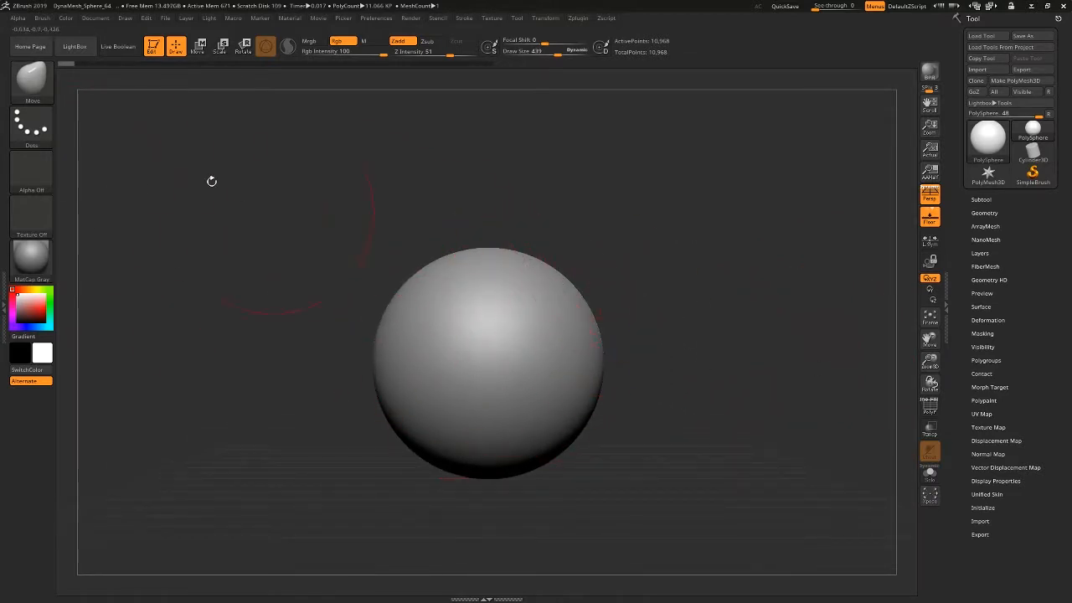
pyautogui.click(41, 87)
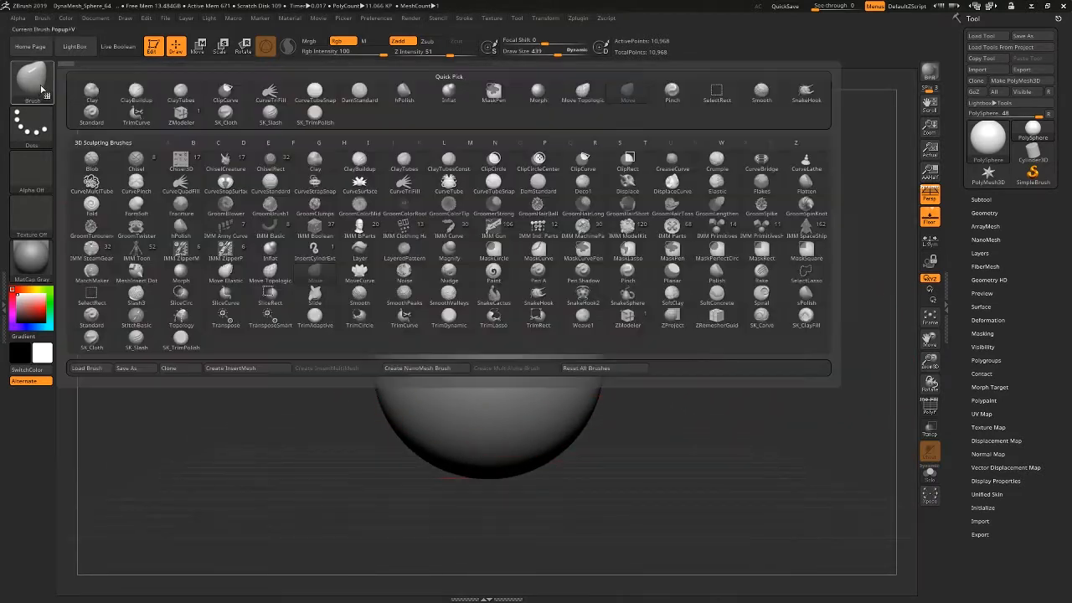
pyautogui.click(631, 96)
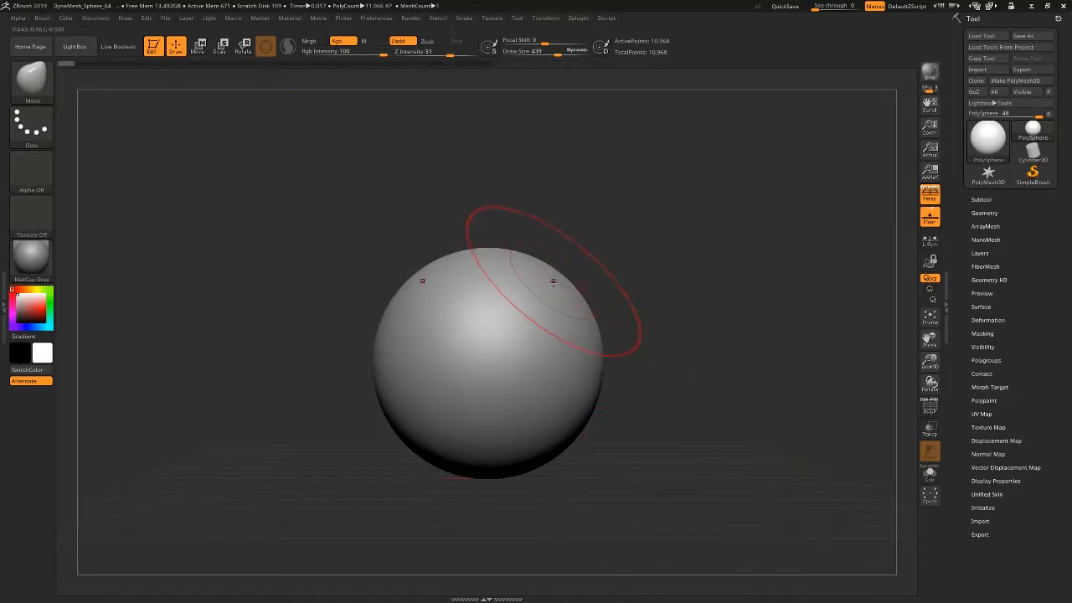
pyautogui.press('space')
pyautogui.moveTo(555, 289); pyautogui.dragTo(623, 256)
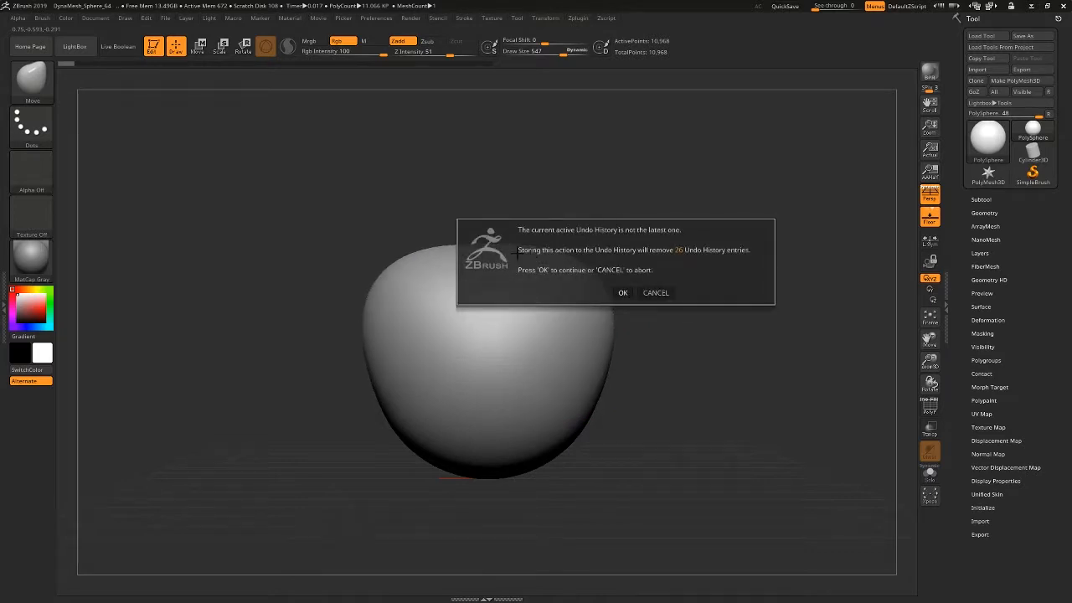
pyautogui.click(620, 292)
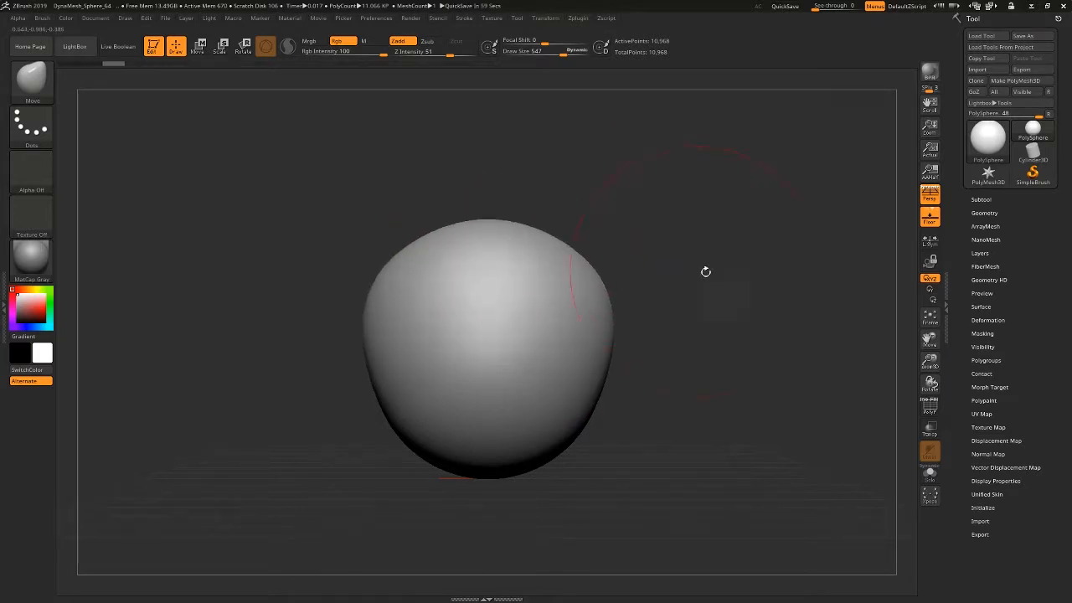
# Reshape the sphere's crown, back and lower sides into a tapered head form with the Move brush.
pyautogui.moveTo(706, 270)
pyautogui.mouseDown()
pyautogui.moveTo(644, 281)
pyautogui.moveTo(674, 214)
pyautogui.mouseUp()
pyautogui.moveTo(698, 349); pyautogui.dragTo(729, 344)
pyautogui.moveTo(485, 281); pyautogui.dragTo(531, 234)
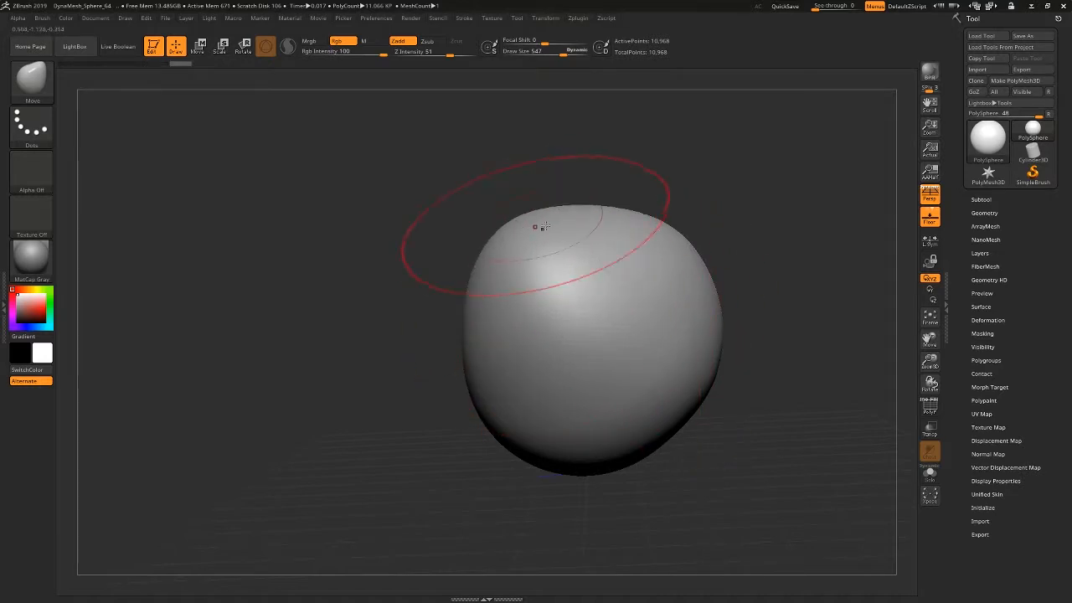
pyautogui.keyDown('alt'); pyautogui.moveTo(775, 436); pyautogui.dragTo(700, 378); pyautogui.keyUp('alt')
pyautogui.moveTo(625, 357)
pyautogui.mouseDown()
pyautogui.moveTo(578, 332)
pyautogui.moveTo(618, 379)
pyautogui.mouseUp()
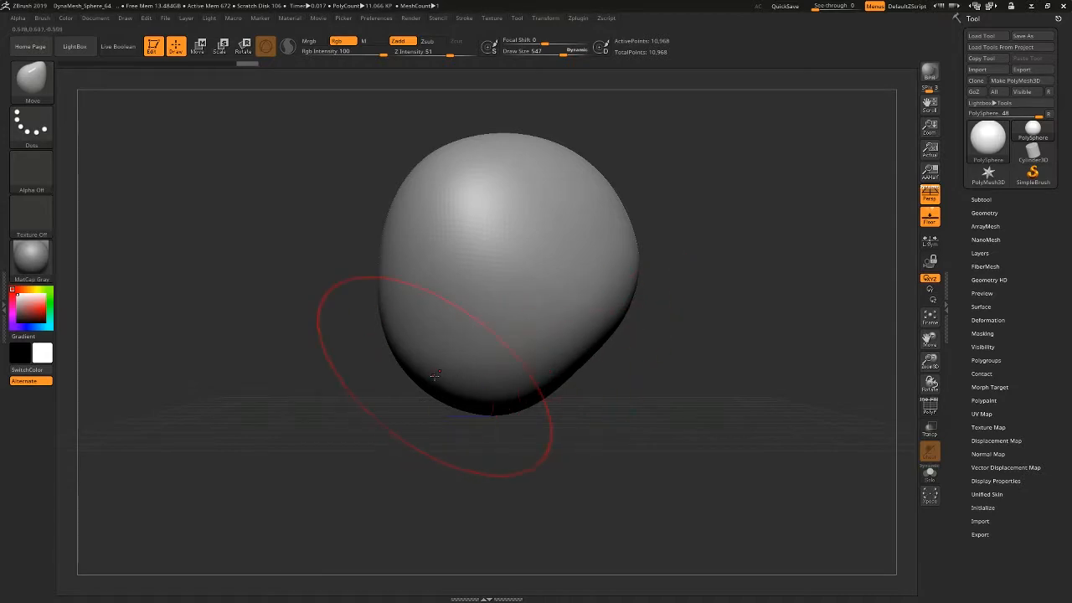
pyautogui.moveTo(430, 360); pyautogui.dragTo(418, 374)
pyautogui.moveTo(382, 271); pyautogui.dragTo(371, 276)
pyautogui.moveTo(232, 361); pyautogui.dragTo(282, 358)
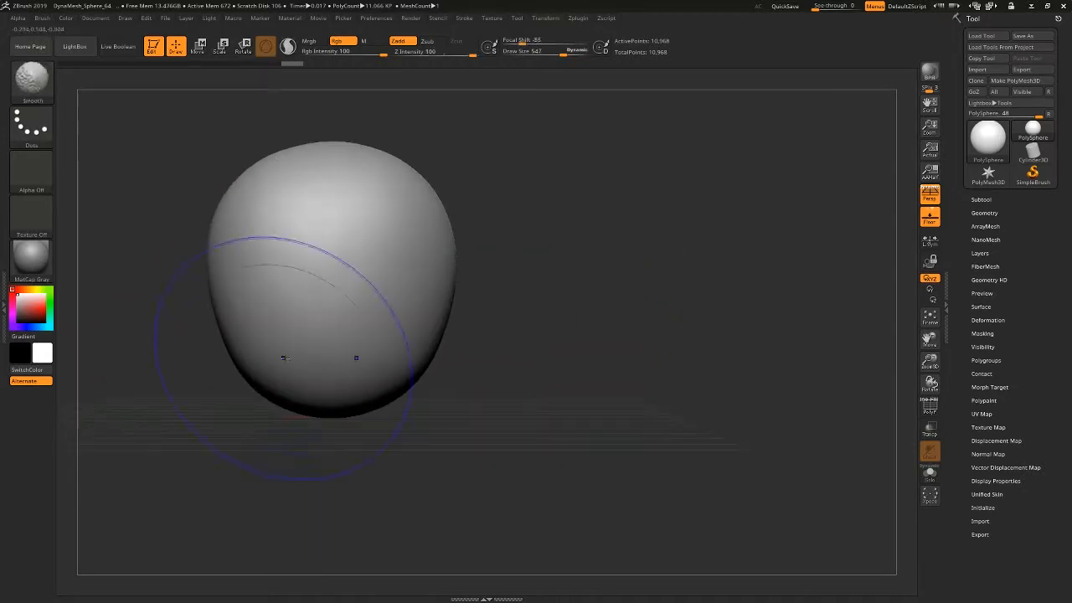
# Build up two thick mirrored mounds on the front of the form with the ClayBuildup brush at Draw Size 173.
pyautogui.click(31, 82)
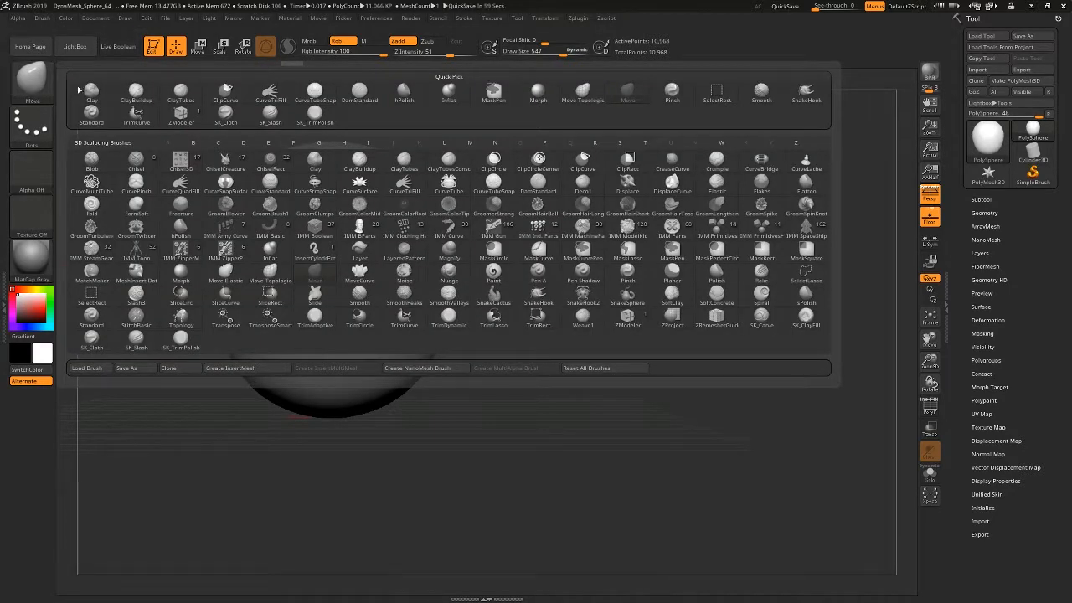
pyautogui.moveTo(145, 107)
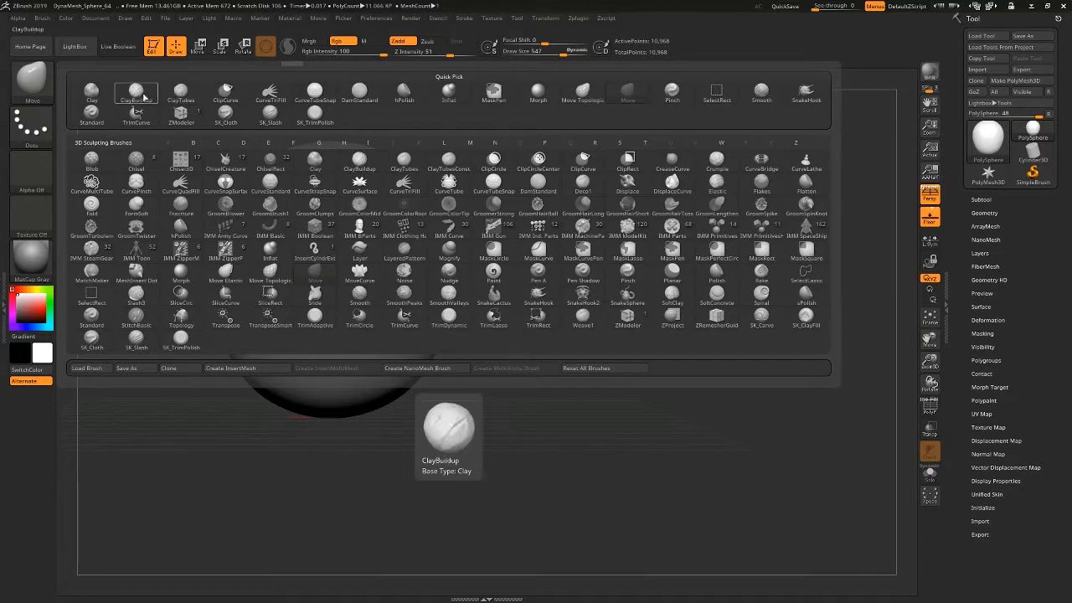
pyautogui.click(135, 93)
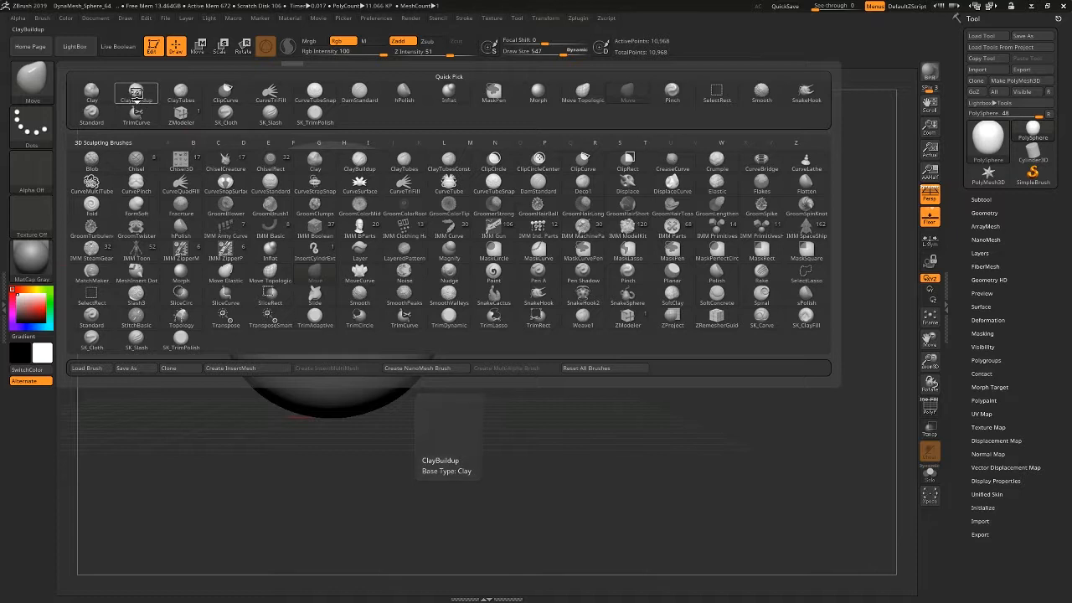
pyautogui.keyDown('ctrl'); pyautogui.moveTo(408, 272); pyautogui.dragTo(333, 303, button='right'); pyautogui.keyUp('ctrl')
pyautogui.press('space')
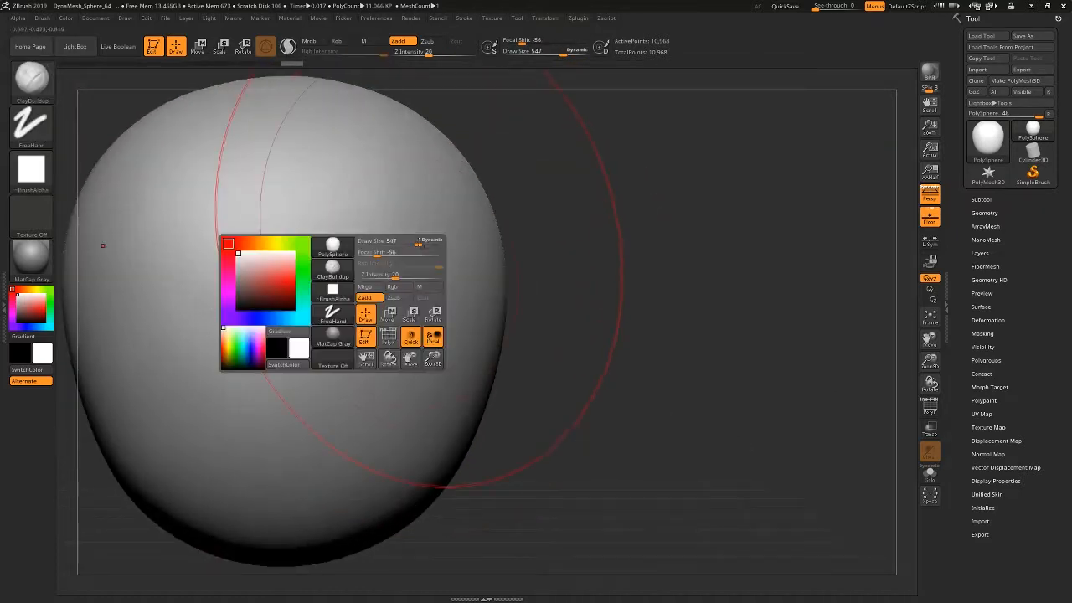
pyautogui.moveTo(421, 243); pyautogui.dragTo(390, 244)
pyautogui.keyDown('alt'); pyautogui.moveTo(400, 289); pyautogui.dragTo(538, 221, button='right'); pyautogui.keyUp('alt')
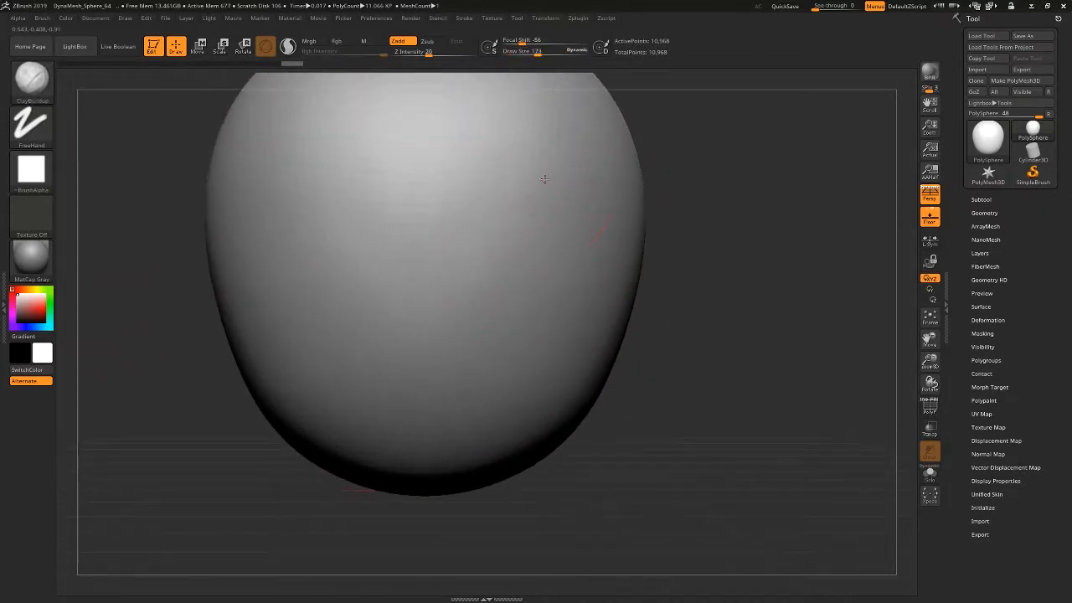
pyautogui.moveTo(545, 179)
pyautogui.mouseDown()
pyautogui.moveTo(536, 268)
pyautogui.moveTo(554, 158)
pyautogui.moveTo(549, 322)
pyautogui.moveTo(543, 167)
pyautogui.moveTo(549, 296)
pyautogui.moveTo(524, 167)
pyautogui.moveTo(557, 273)
pyautogui.mouseUp()
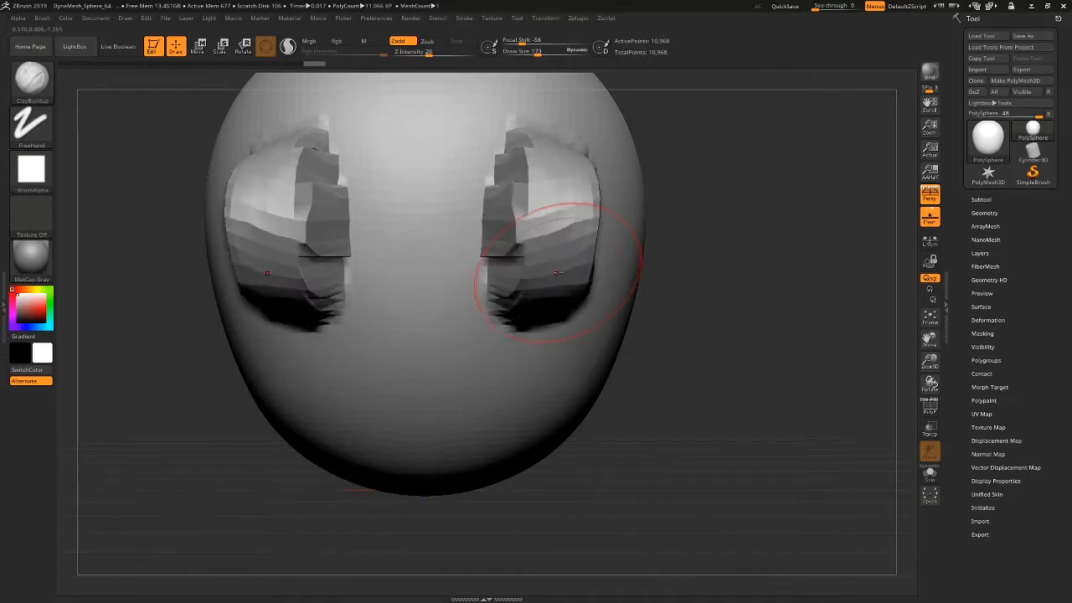
# Lay overlapping vertical strokes with the ClayTubes brush to build a mirrored flat strip along the form's sides.
pyautogui.click(32, 81)
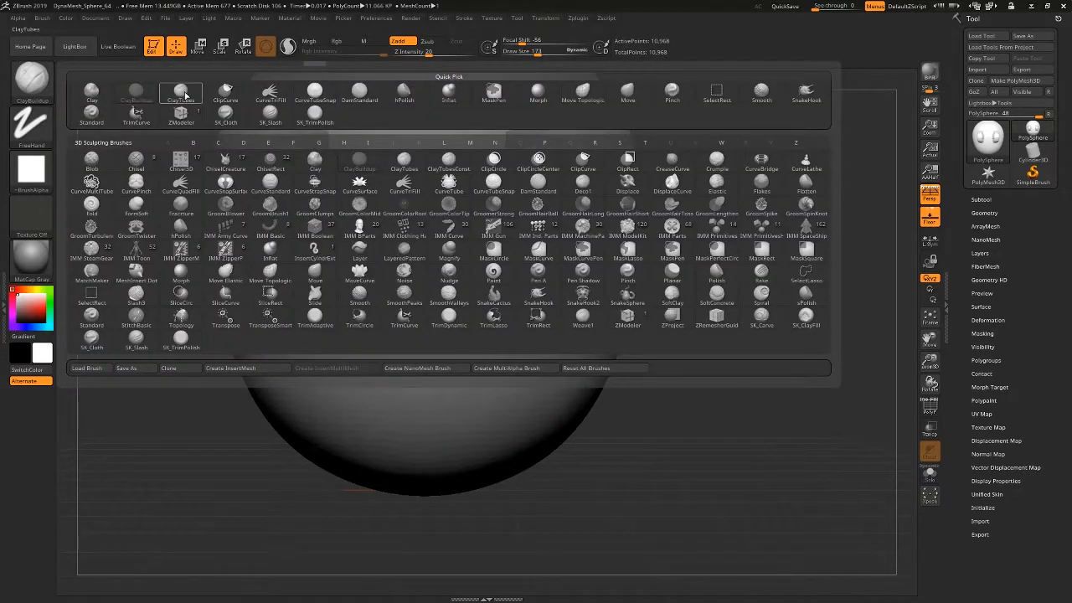
pyautogui.click(185, 95)
pyautogui.moveTo(742, 332)
pyautogui.keyDown('alt'); pyautogui.mouseDown()
pyautogui.moveTo(562, 354)
pyautogui.moveTo(488, 340)
pyautogui.mouseUp(); pyautogui.keyUp('alt')
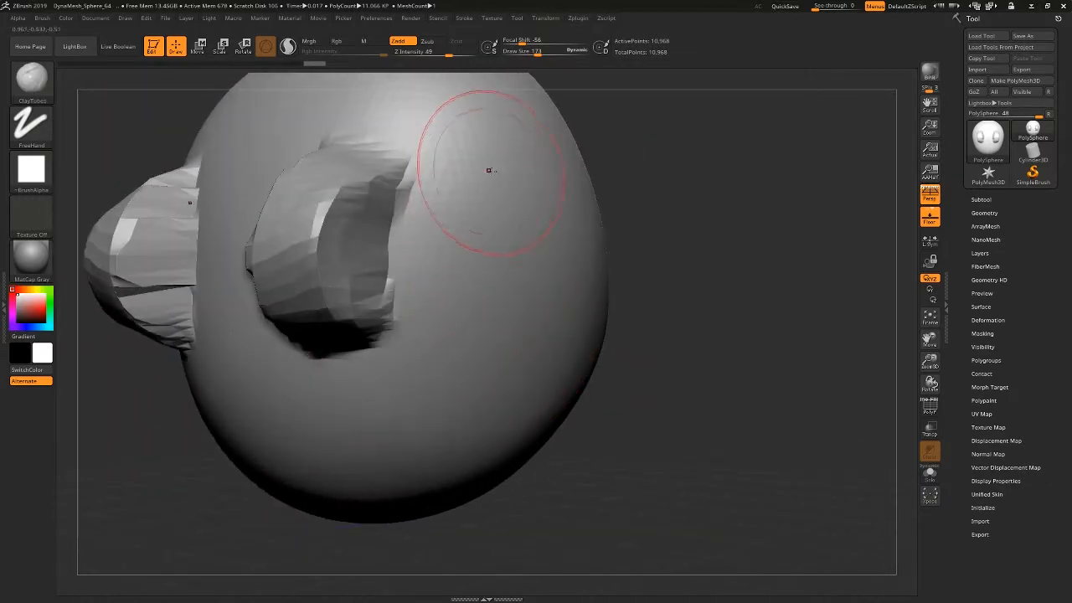
pyautogui.moveTo(516, 167)
pyautogui.mouseDown()
pyautogui.moveTo(519, 335)
pyautogui.moveTo(498, 411)
pyautogui.moveTo(530, 174)
pyautogui.mouseUp()
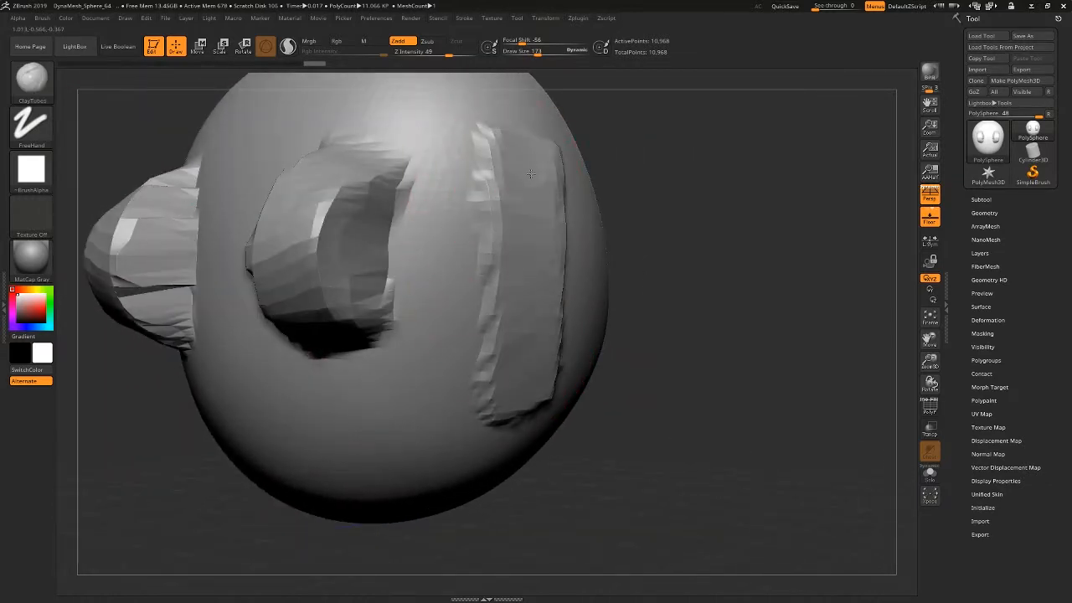
pyautogui.moveTo(533, 342)
pyautogui.mouseDown()
pyautogui.moveTo(515, 415)
pyautogui.moveTo(523, 184)
pyautogui.mouseUp()
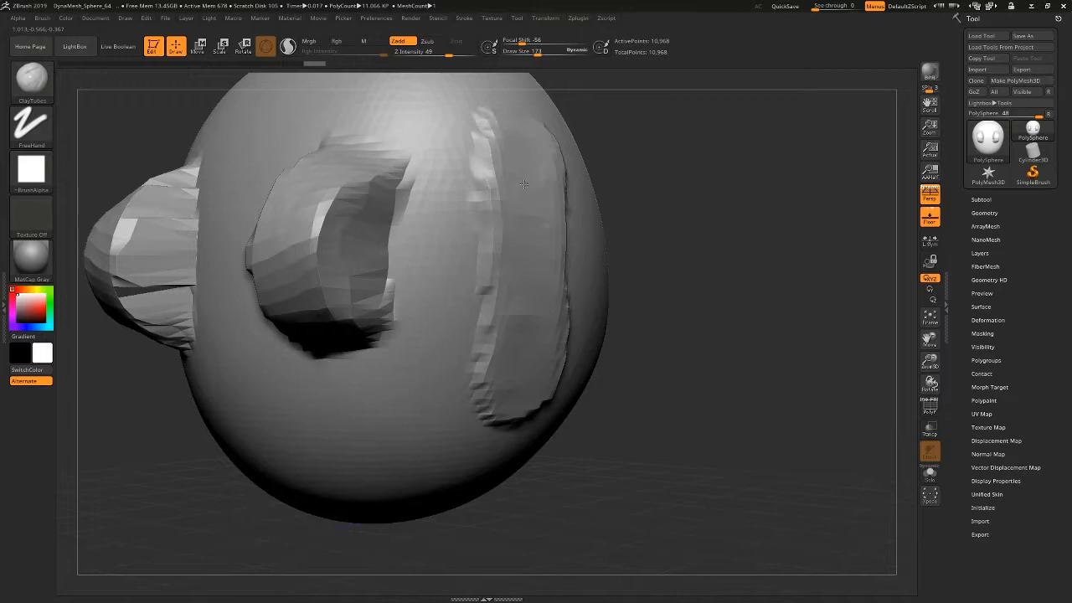
pyautogui.moveTo(526, 352); pyautogui.dragTo(521, 234)
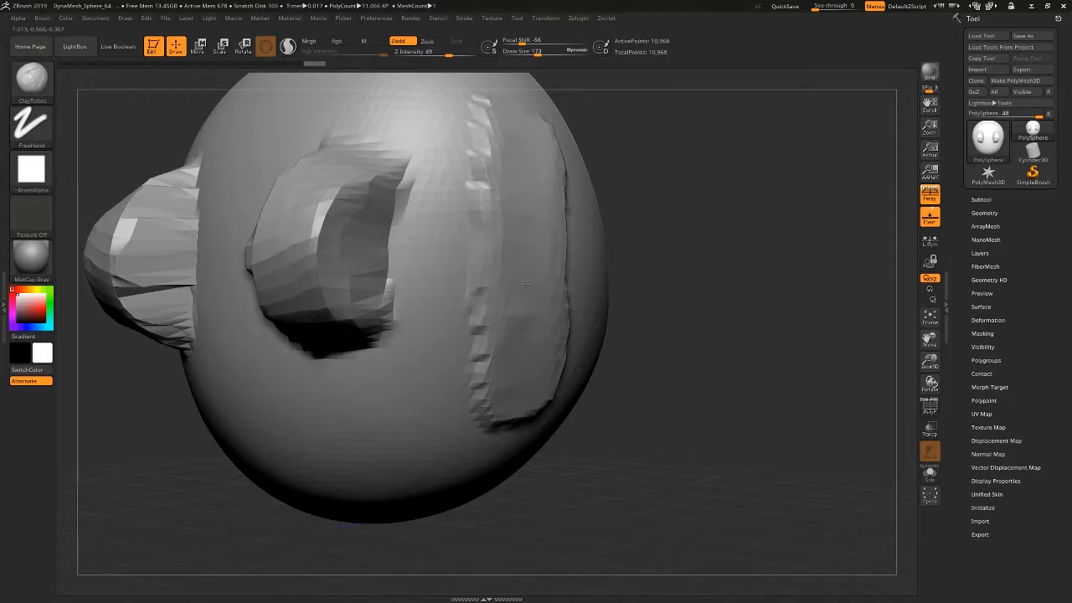
pyautogui.moveTo(525, 284)
pyautogui.mouseDown()
pyautogui.moveTo(509, 147)
pyautogui.moveTo(510, 368)
pyautogui.moveTo(516, 149)
pyautogui.mouseUp()
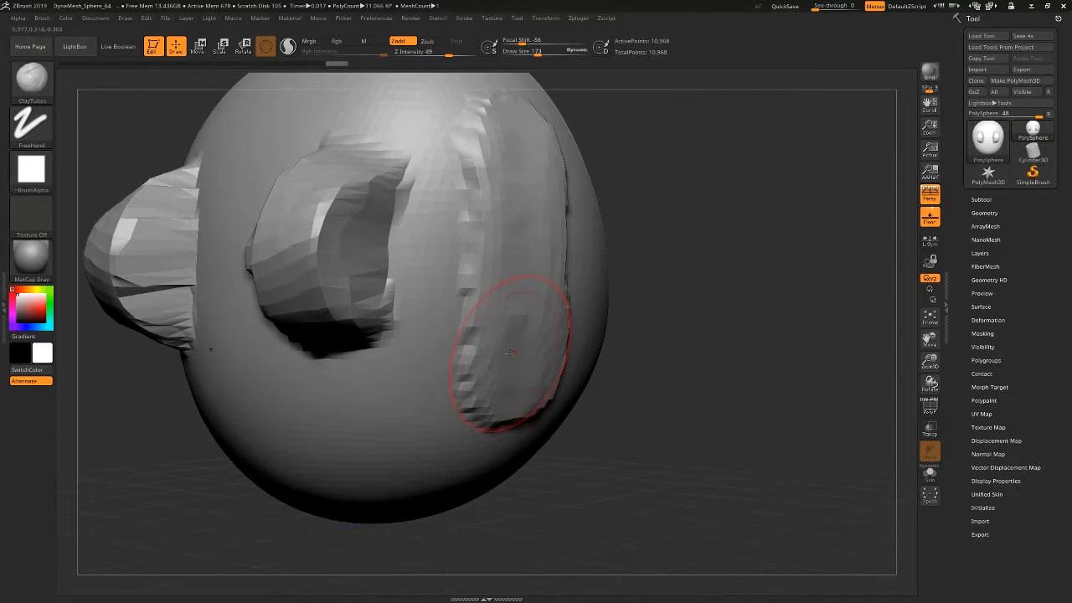
pyautogui.moveTo(514, 132)
pyautogui.mouseDown()
pyautogui.moveTo(505, 402)
pyautogui.moveTo(511, 160)
pyautogui.moveTo(511, 201)
pyautogui.moveTo(459, 259)
pyautogui.moveTo(435, 92)
pyautogui.moveTo(431, 318)
pyautogui.moveTo(423, 268)
pyautogui.mouseUp()
# Undo the ClayTubes and ClayBuildup strokes, back to the smooth head form.
pyautogui.moveTo(473, 303)
pyautogui.keyDown('ctrl'); pyautogui.mouseDown(button='right')
pyautogui.moveTo(433, 266)
pyautogui.moveTo(276, 281)
pyautogui.moveTo(444, 297)
pyautogui.moveTo(549, 352)
pyautogui.mouseUp(button='right'); pyautogui.keyUp('ctrl')
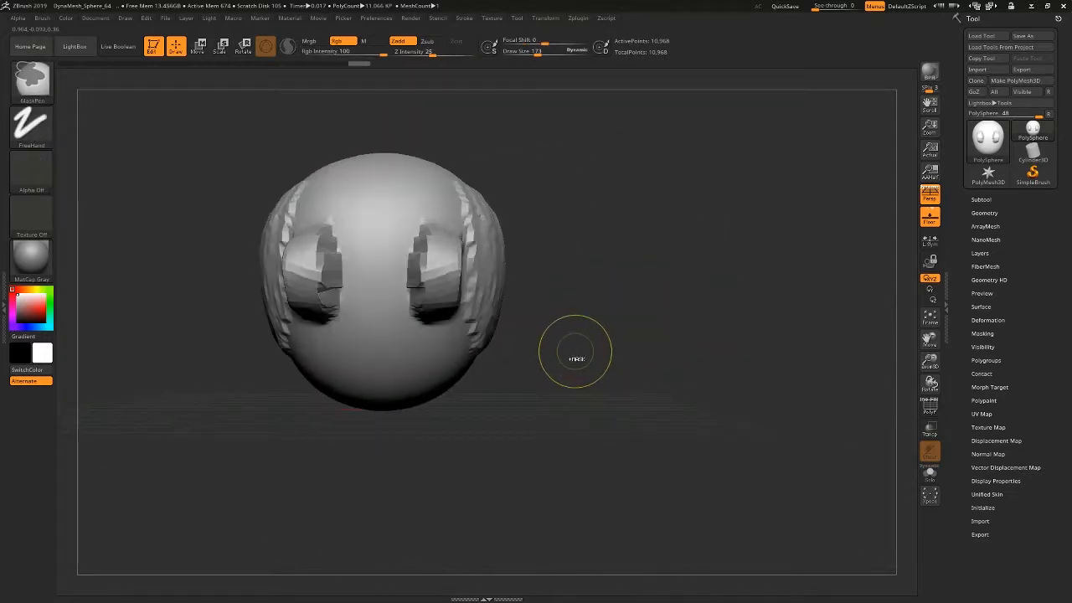
pyautogui.hotkey('ctrl', 'z')
pyautogui.hotkey('ctrl', 'z')
pyautogui.hotkey('ctrl', 'z')
pyautogui.hotkey('ctrl', 'z')
pyautogui.hotkey('ctrl', 'z')
# Carve mirrored nose-side and brow grooves on the front of the head form with the DamStandard brush.
pyautogui.click(35, 89)
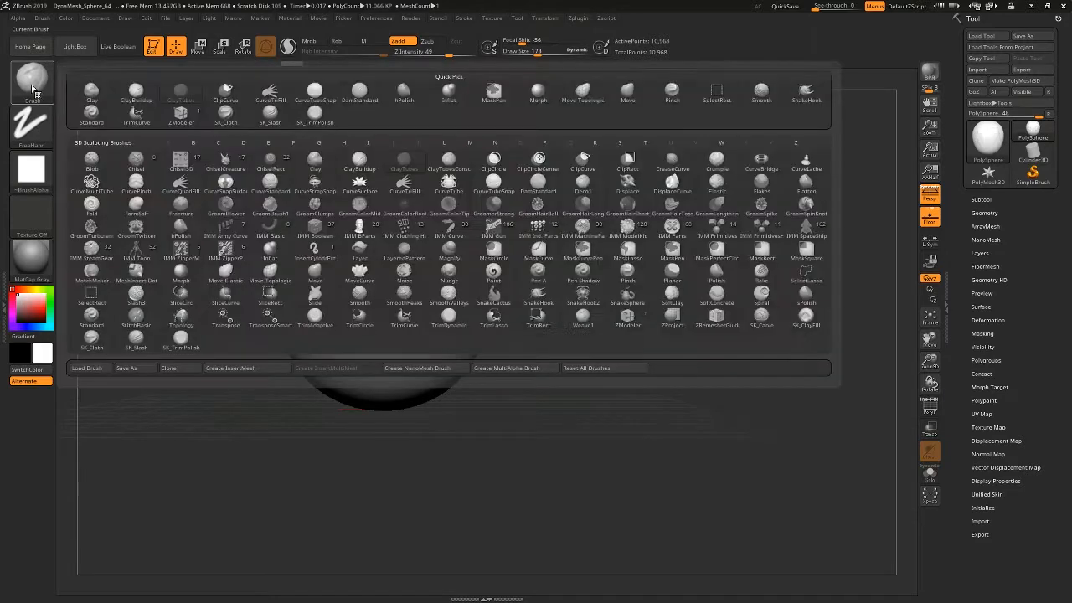
pyautogui.click(374, 101)
pyautogui.keyDown('ctrl'); pyautogui.moveTo(541, 294); pyautogui.dragTo(535, 285, button='right'); pyautogui.keyUp('ctrl')
pyautogui.keyDown('alt'); pyautogui.moveTo(566, 320); pyautogui.dragTo(655, 312, button='right'); pyautogui.keyUp('alt')
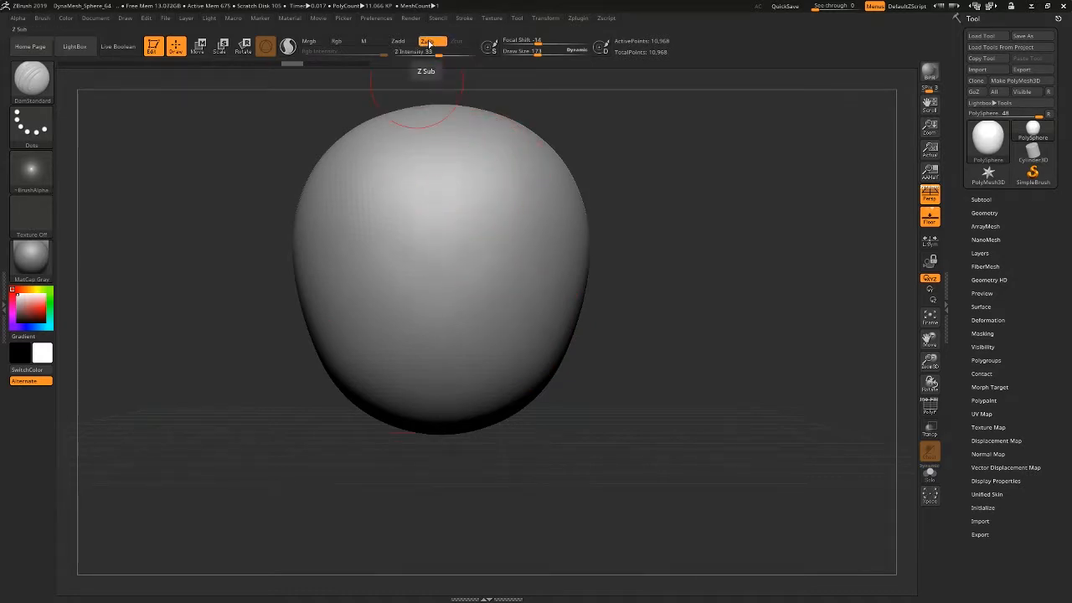
pyautogui.click(469, 206)
pyautogui.moveTo(467, 214); pyautogui.dragTo(479, 298)
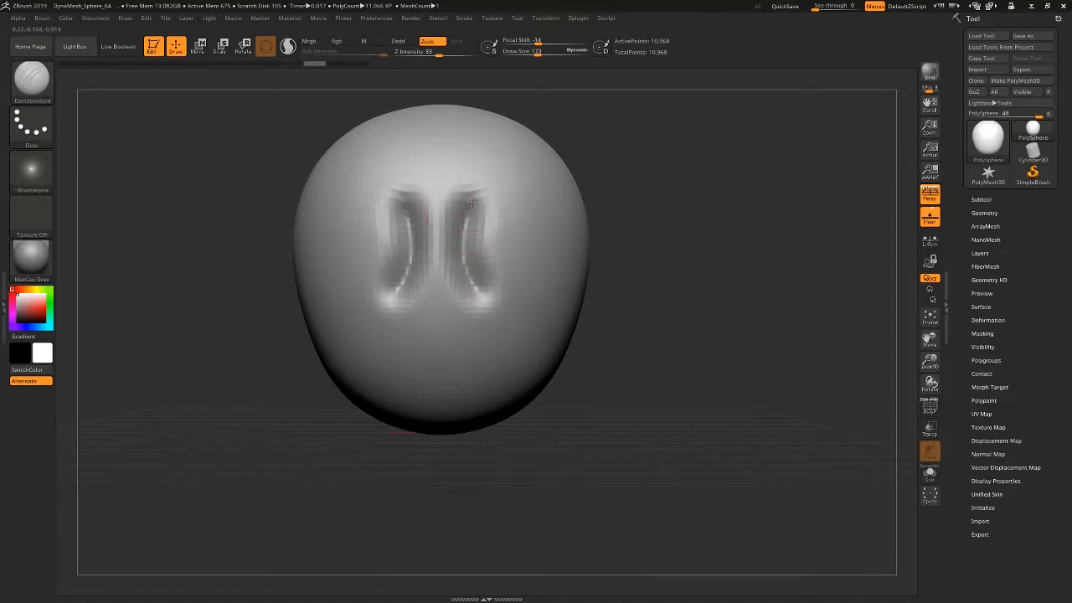
pyautogui.moveTo(459, 191); pyautogui.dragTo(550, 209)
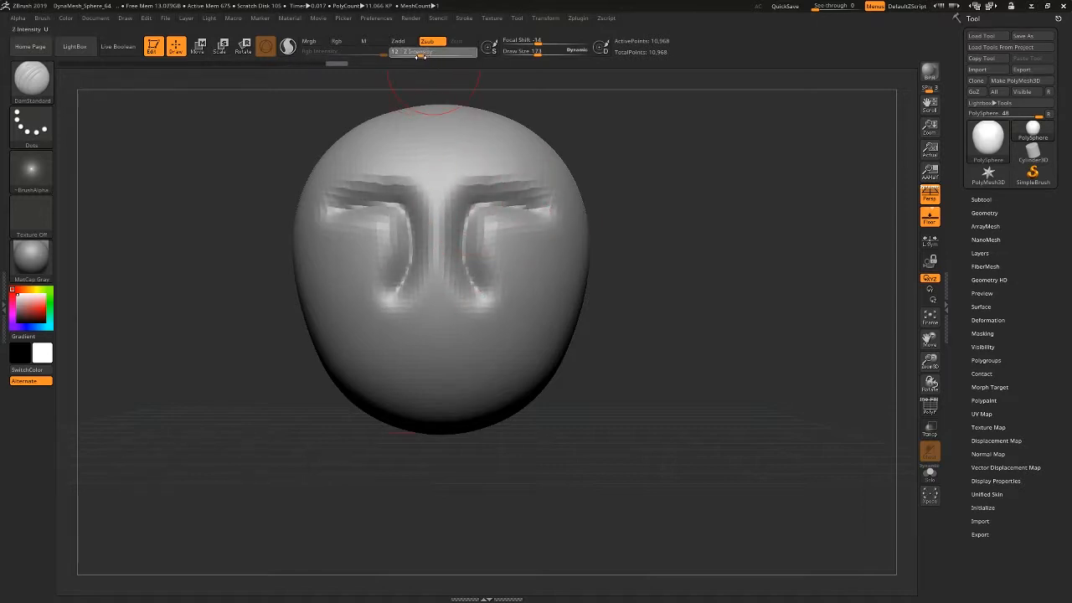
# Set the Z Intensity to 10 and carve finer creases under the nose and around the eyes with DamStandard.
pyautogui.moveTo(421, 55); pyautogui.dragTo(418, 55)
pyautogui.keyDown('alt'); pyautogui.moveTo(627, 327); pyautogui.dragTo(566, 248); pyautogui.keyUp('alt')
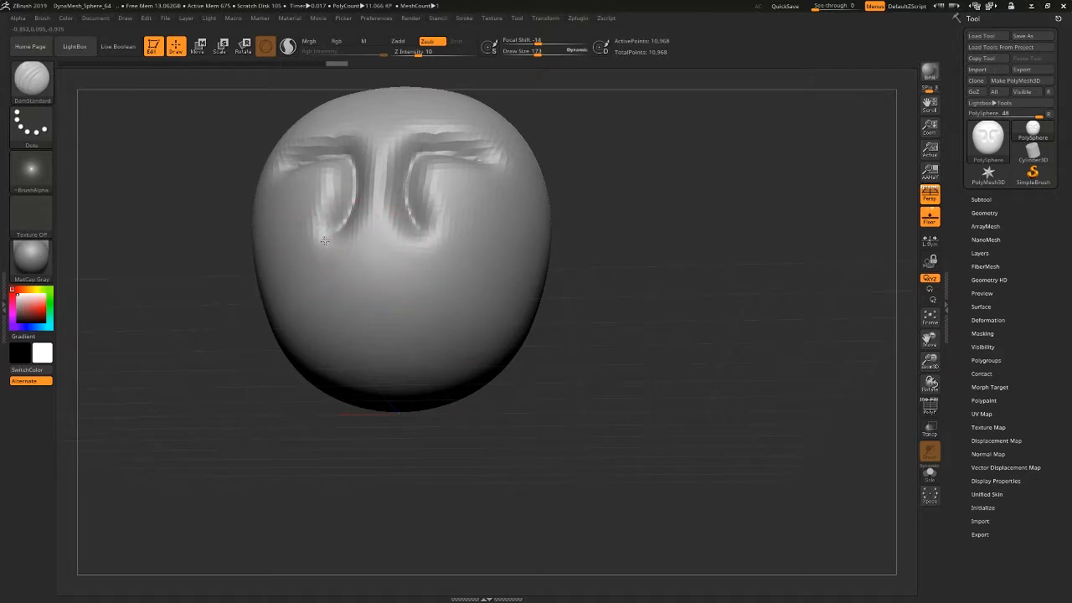
pyautogui.moveTo(325, 243); pyautogui.dragTo(372, 268)
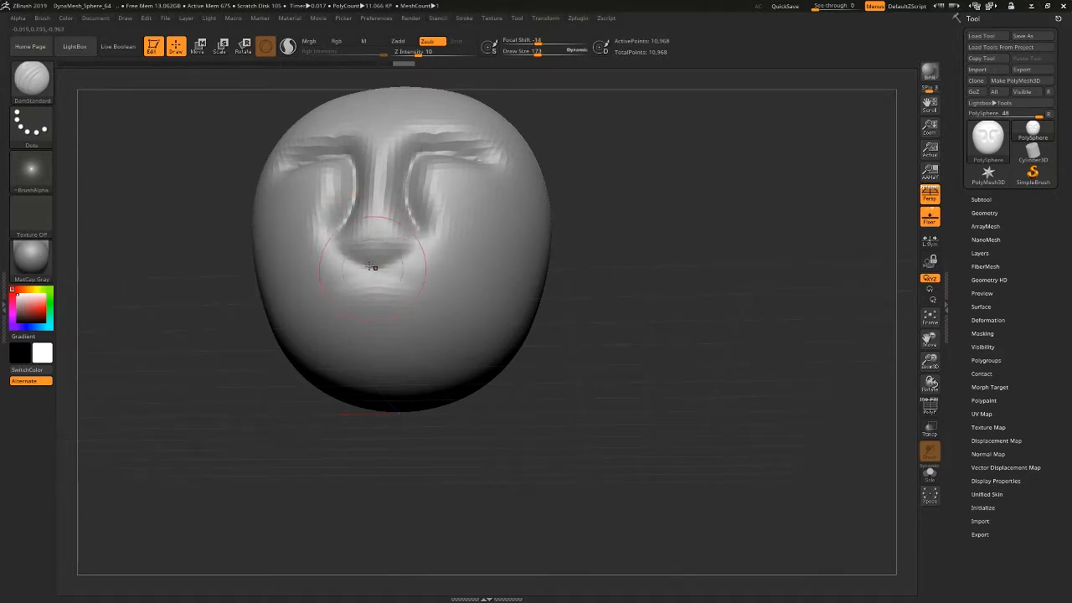
pyautogui.moveTo(332, 235)
pyautogui.mouseDown()
pyautogui.moveTo(362, 267)
pyautogui.moveTo(382, 267)
pyautogui.mouseUp()
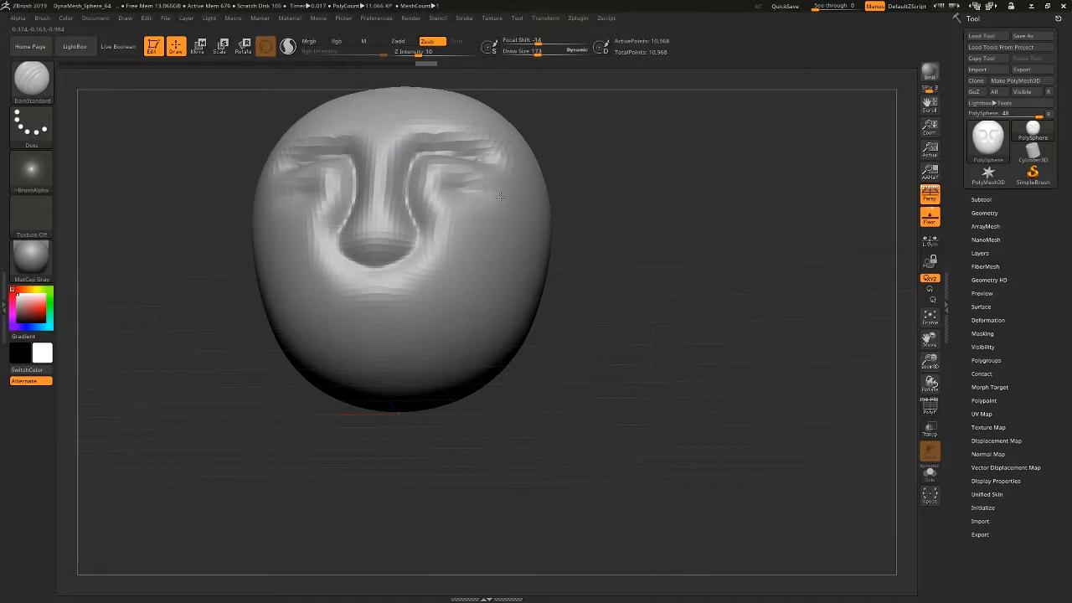
pyautogui.moveTo(619, 264); pyautogui.dragTo(631, 306)
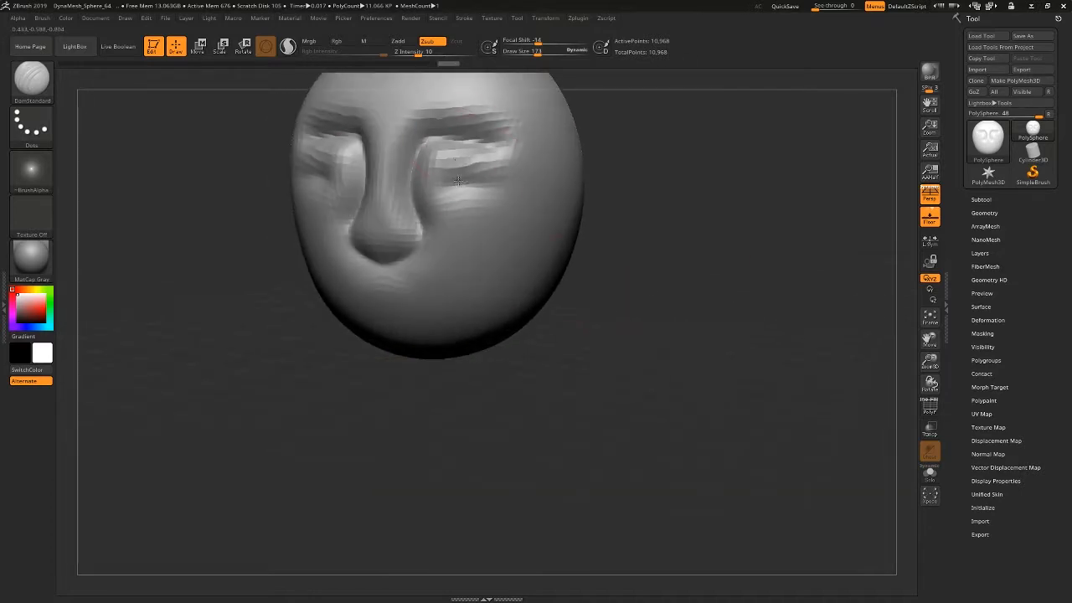
pyautogui.keyDown('alt'); pyautogui.moveTo(483, 201); pyautogui.dragTo(536, 295, button='right'); pyautogui.keyUp('alt')
# Undo the DamStandard strokes on the face, back to the smooth head form.
pyautogui.moveTo(723, 304)
pyautogui.mouseDown()
pyautogui.moveTo(735, 304)
pyautogui.moveTo(722, 309)
pyautogui.mouseUp()
pyautogui.hotkey('ctrl', 'z')
pyautogui.hotkey('ctrl', 'z')
pyautogui.hotkey('ctrl', 'z')
pyautogui.hotkey('ctrl', 'z')
pyautogui.hotkey('ctrl', 'z')
pyautogui.hotkey('ctrl', 'z')
pyautogui.hotkey('ctrl', 'z')
pyautogui.hotkey('ctrl', 'z')
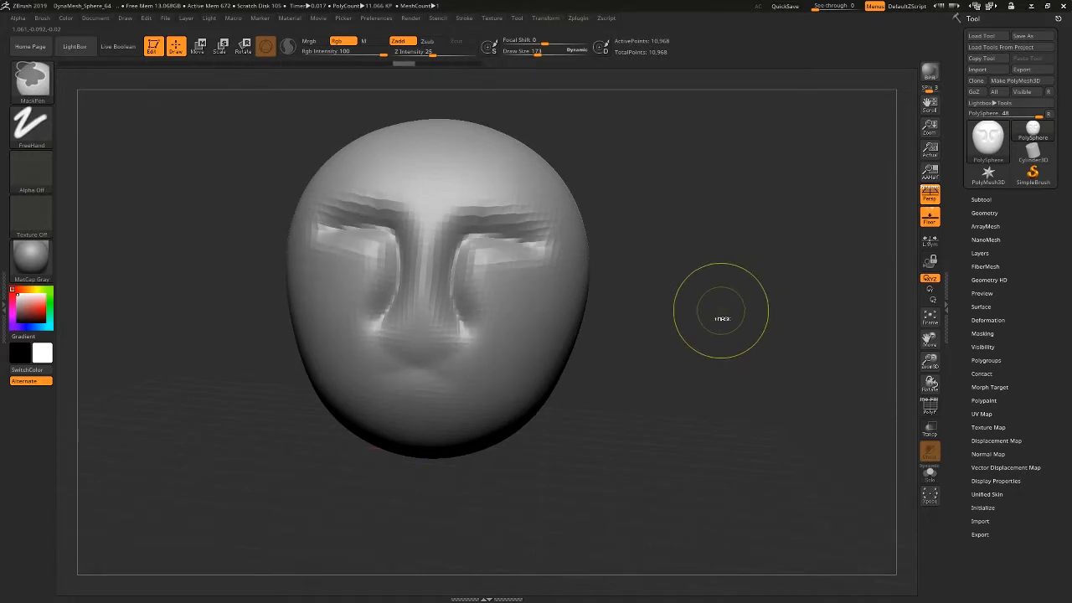
pyautogui.hotkey('ctrl', 'z')
pyautogui.hotkey('ctrl', 'z')
pyautogui.hotkey('ctrl', 'z')
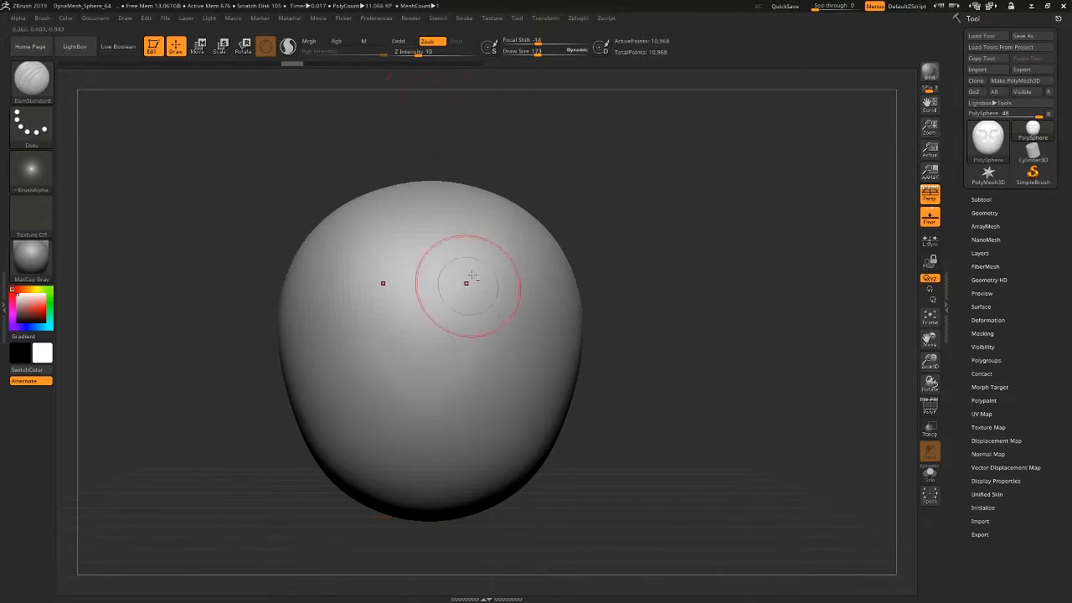
# Carve mirrored grooves over the upper head and a sharp V-shaped brow line with DamStandard, setting the Z Intensity to 24.
pyautogui.moveTo(481, 263); pyautogui.dragTo(493, 324)
pyautogui.moveTo(742, 334); pyautogui.dragTo(655, 337)
pyautogui.moveTo(422, 53); pyautogui.dragTo(433, 53)
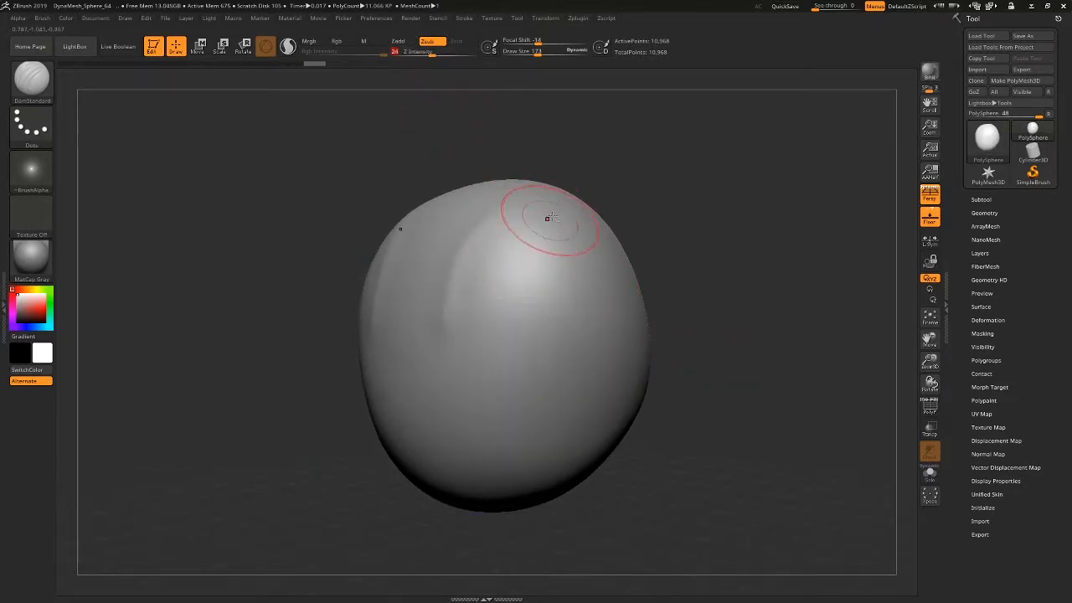
pyautogui.moveTo(553, 236)
pyautogui.mouseDown()
pyautogui.moveTo(524, 381)
pyautogui.moveTo(556, 201)
pyautogui.mouseUp()
pyautogui.moveTo(658, 200)
pyautogui.mouseDown()
pyautogui.moveTo(696, 206)
pyautogui.moveTo(662, 294)
pyautogui.mouseUp()
pyautogui.moveTo(579, 254); pyautogui.dragTo(450, 325)
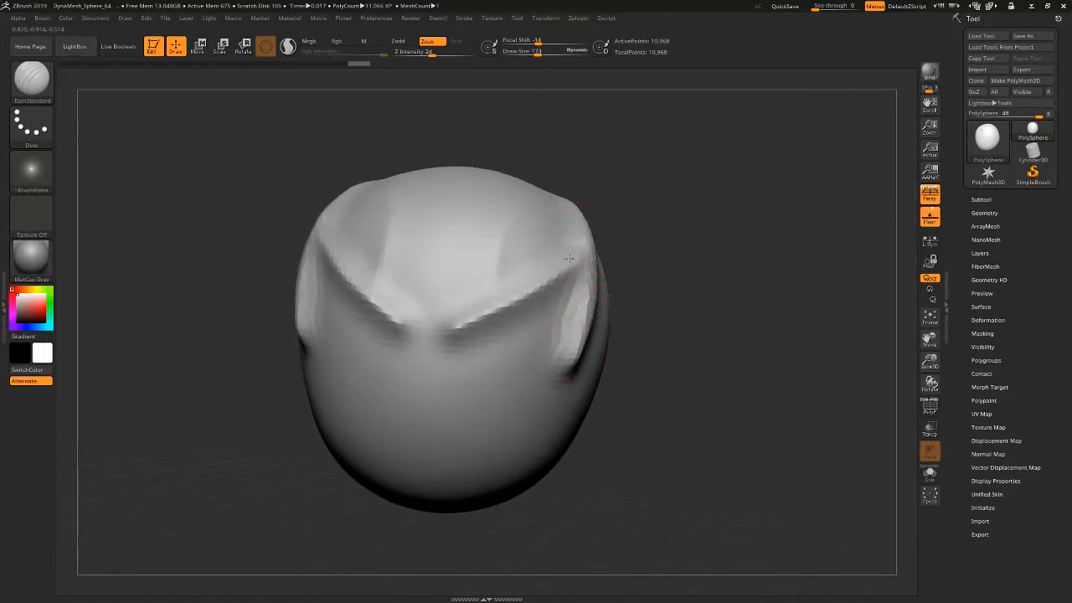
# Deepen the mirrored DamStandard grooves along the temples, the cheeks and the inner eye areas of the form.
pyautogui.moveTo(588, 250)
pyautogui.mouseDown()
pyautogui.moveTo(453, 330)
pyautogui.moveTo(521, 428)
pyautogui.moveTo(497, 315)
pyautogui.moveTo(526, 430)
pyautogui.mouseUp()
pyautogui.moveTo(674, 435)
pyautogui.keyDown('ctrl'); pyautogui.mouseDown(button='right')
pyautogui.moveTo(587, 397)
pyautogui.moveTo(599, 396)
pyautogui.mouseUp(button='right'); pyautogui.keyUp('ctrl')
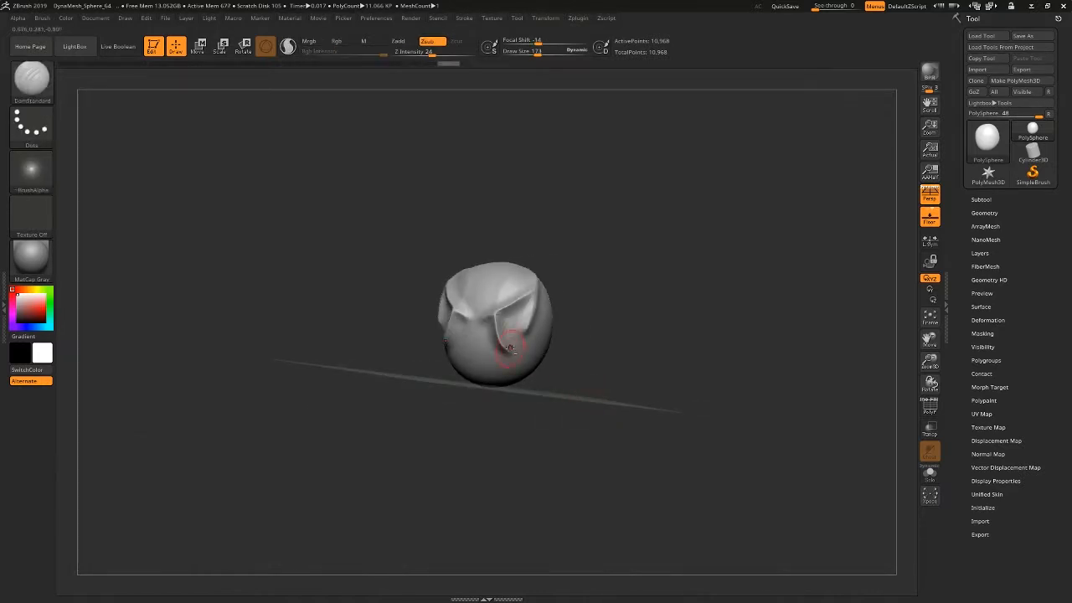
pyautogui.keyDown('ctrl'); pyautogui.moveTo(507, 350); pyautogui.dragTo(527, 390, button='right'); pyautogui.keyUp('ctrl')
pyautogui.moveTo(483, 324)
pyautogui.keyDown('shift'); pyautogui.mouseDown()
pyautogui.moveTo(490, 337)
pyautogui.moveTo(536, 214)
pyautogui.mouseUp(); pyautogui.keyUp('shift')
pyautogui.moveTo(578, 226); pyautogui.dragTo(626, 350, button='right')
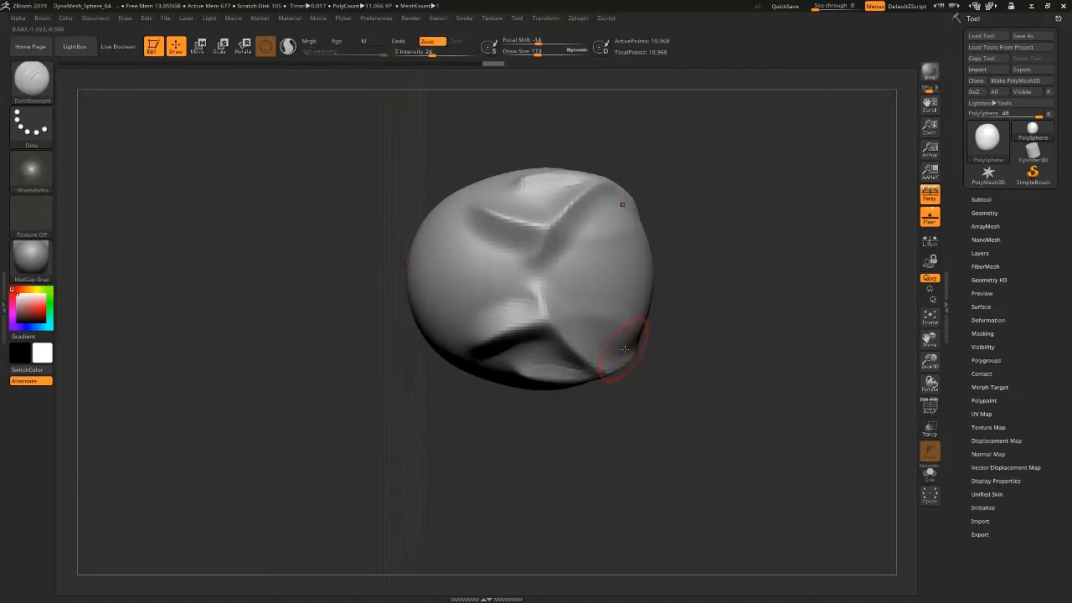
pyautogui.moveTo(698, 376)
pyautogui.mouseDown(button='right')
pyautogui.moveTo(726, 318)
pyautogui.moveTo(804, 299)
pyautogui.moveTo(732, 251)
pyautogui.moveTo(494, 353)
pyautogui.moveTo(363, 345)
pyautogui.mouseUp(button='right')
# Switch to the hPolish brush, set its Draw Size to 402 and flatten the front of the face between the grooves.
pyautogui.click(31, 81)
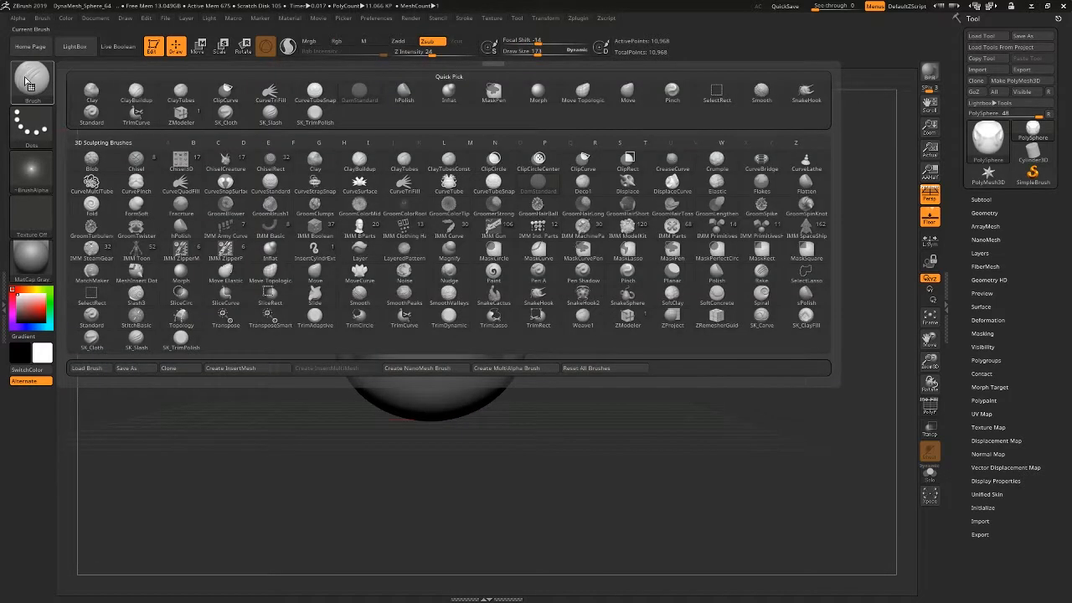
pyautogui.click(397, 93)
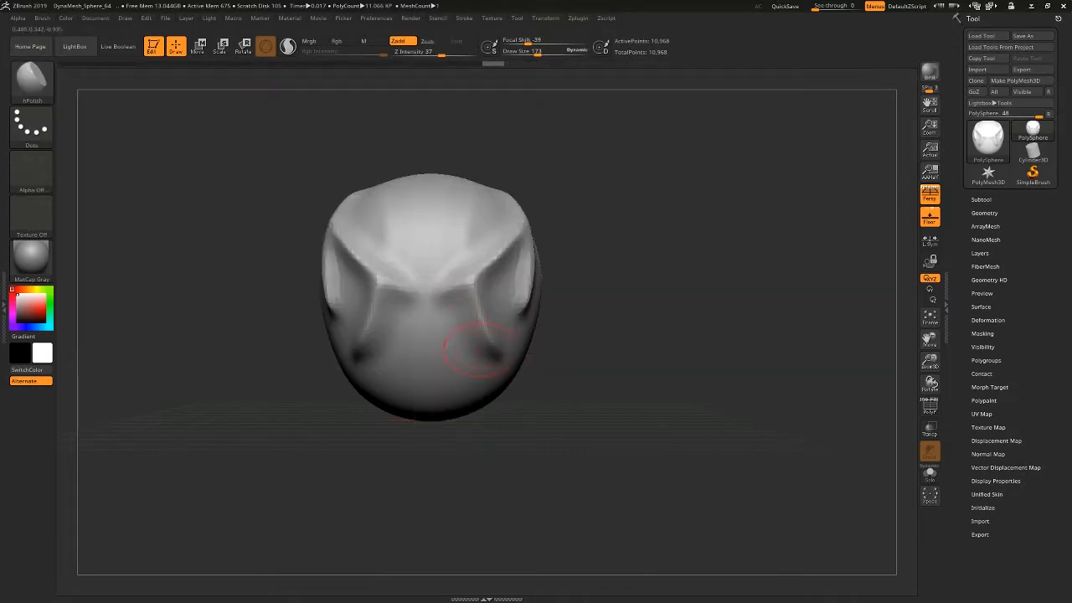
pyautogui.moveTo(479, 352)
pyautogui.keyDown('ctrl'); pyautogui.mouseDown(button='right')
pyautogui.moveTo(484, 392)
pyautogui.moveTo(512, 369)
pyautogui.moveTo(326, 360)
pyautogui.moveTo(552, 356)
pyautogui.moveTo(502, 352)
pyautogui.mouseUp(button='right'); pyautogui.keyUp('ctrl')
pyautogui.click(38, 91)
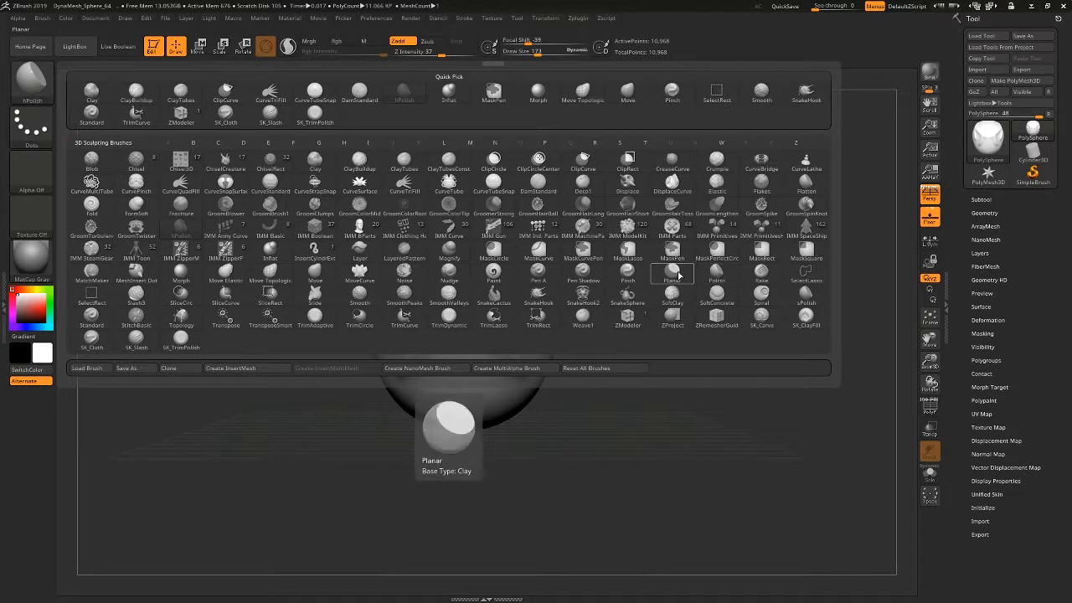
pyautogui.press('space')
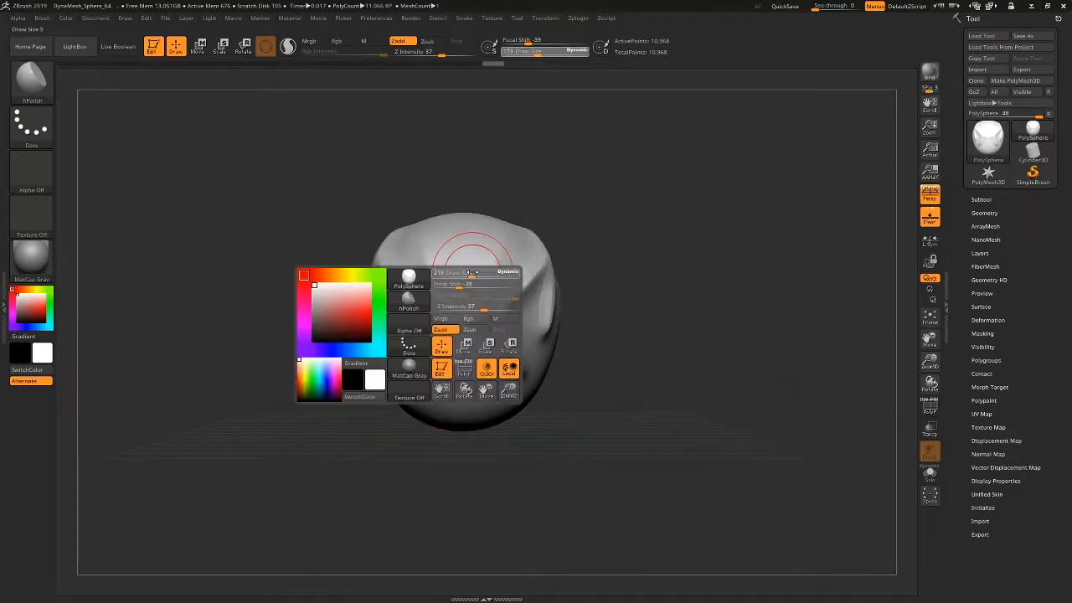
pyautogui.moveTo(469, 270)
pyautogui.mouseDown()
pyautogui.moveTo(488, 273)
pyautogui.moveTo(453, 283)
pyautogui.moveTo(502, 291)
pyautogui.moveTo(487, 317)
pyautogui.moveTo(511, 317)
pyautogui.moveTo(496, 344)
pyautogui.mouseUp()
pyautogui.moveTo(611, 357)
pyautogui.mouseDown()
pyautogui.moveTo(513, 359)
pyautogui.moveTo(584, 351)
pyautogui.mouseUp()
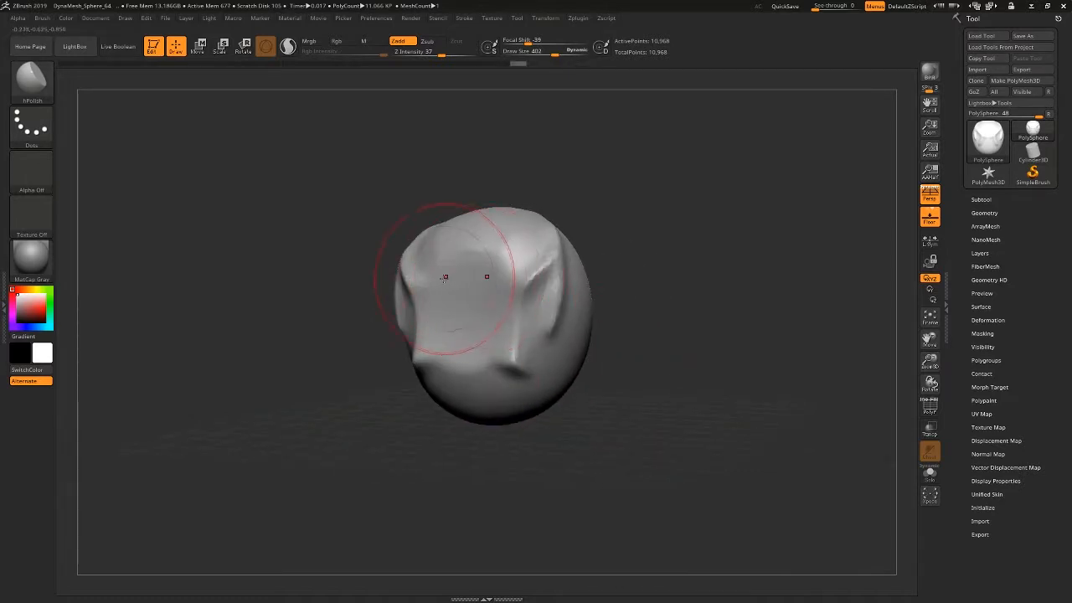
pyautogui.moveTo(444, 279)
pyautogui.mouseDown()
pyautogui.moveTo(429, 282)
pyautogui.moveTo(440, 322)
pyautogui.mouseUp()
# Flatten the carved groove edges, lower cheeks and sides of the head into broad planes with hPolish.
pyautogui.moveTo(604, 365); pyautogui.dragTo(707, 367)
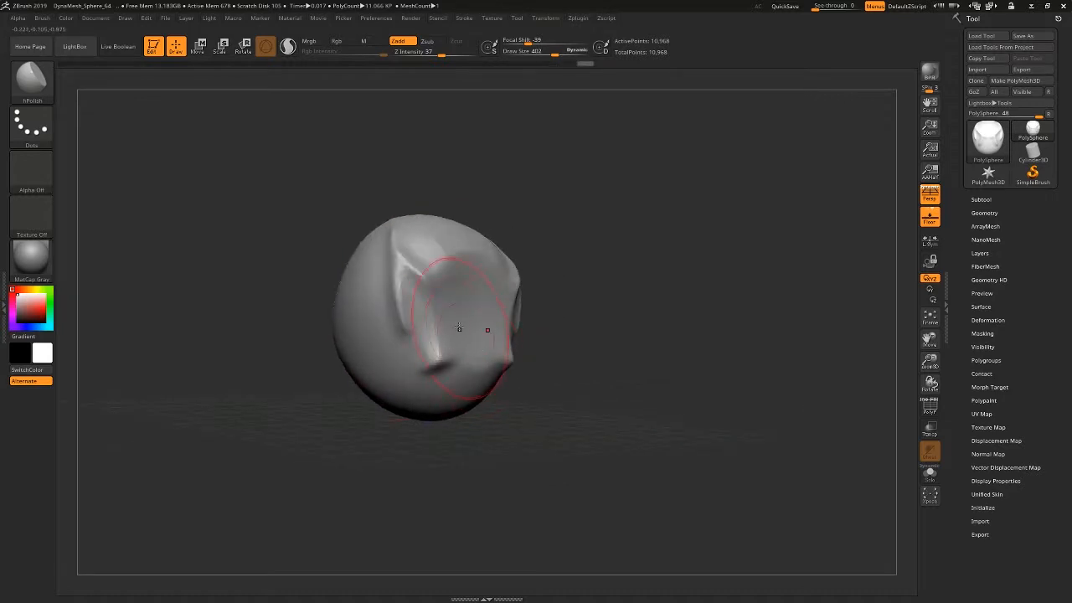
pyautogui.moveTo(429, 311)
pyautogui.keyDown('shift'); pyautogui.mouseDown()
pyautogui.moveTo(465, 331)
pyautogui.moveTo(443, 347)
pyautogui.mouseUp(); pyautogui.keyUp('shift')
pyautogui.moveTo(628, 331); pyautogui.dragTo(560, 333)
pyautogui.moveTo(432, 323)
pyautogui.mouseDown()
pyautogui.moveTo(447, 352)
pyautogui.moveTo(432, 359)
pyautogui.mouseUp()
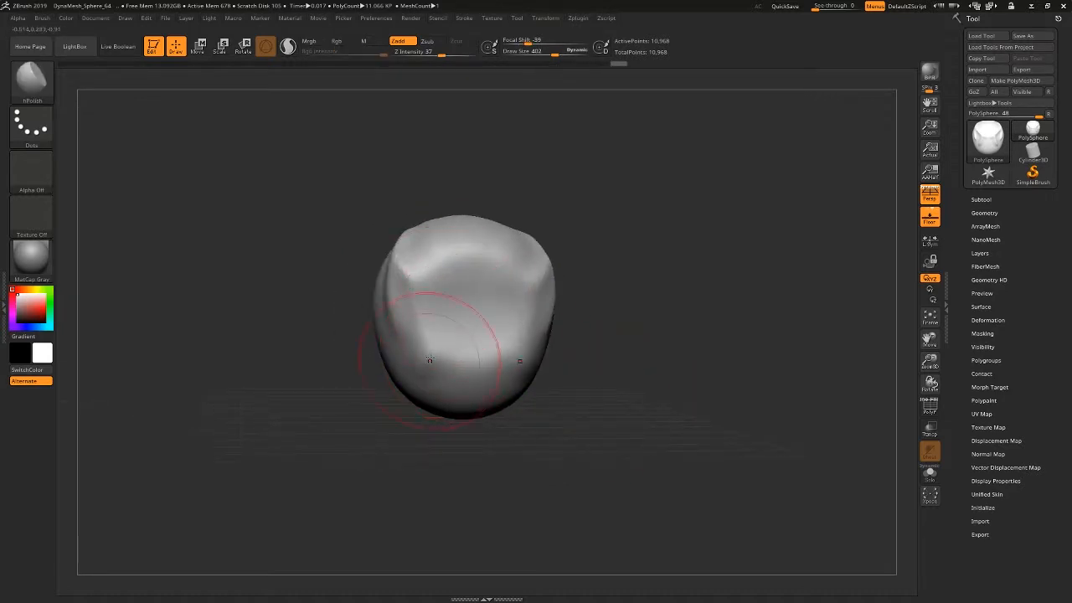
pyautogui.moveTo(586, 362)
pyautogui.mouseDown()
pyautogui.moveTo(623, 388)
pyautogui.moveTo(608, 360)
pyautogui.mouseUp()
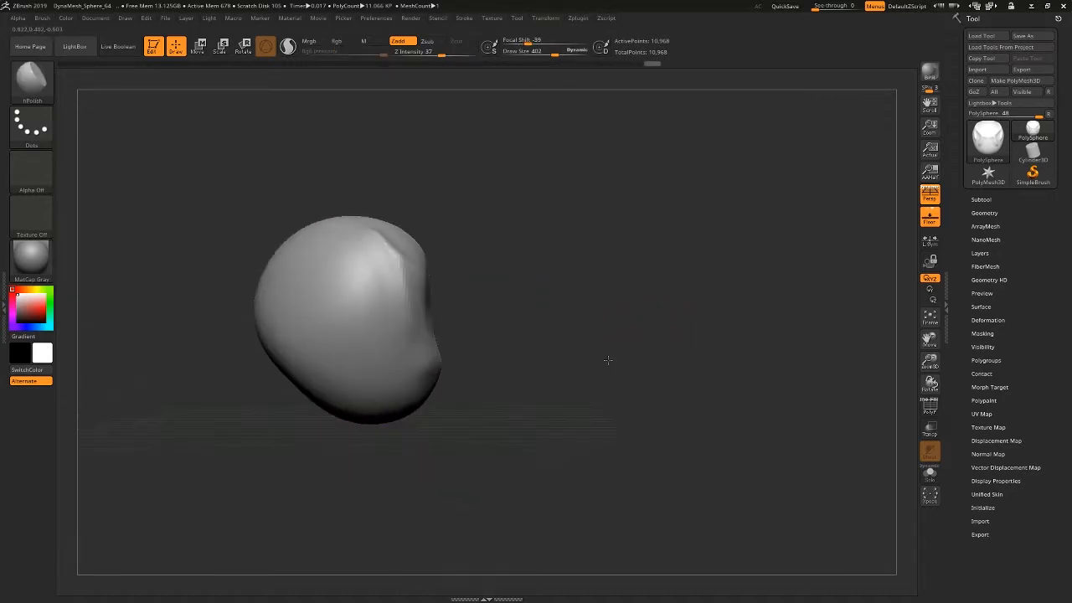
pyautogui.moveTo(419, 323)
pyautogui.mouseDown()
pyautogui.moveTo(394, 328)
pyautogui.moveTo(383, 263)
pyautogui.moveTo(400, 355)
pyautogui.mouseUp()
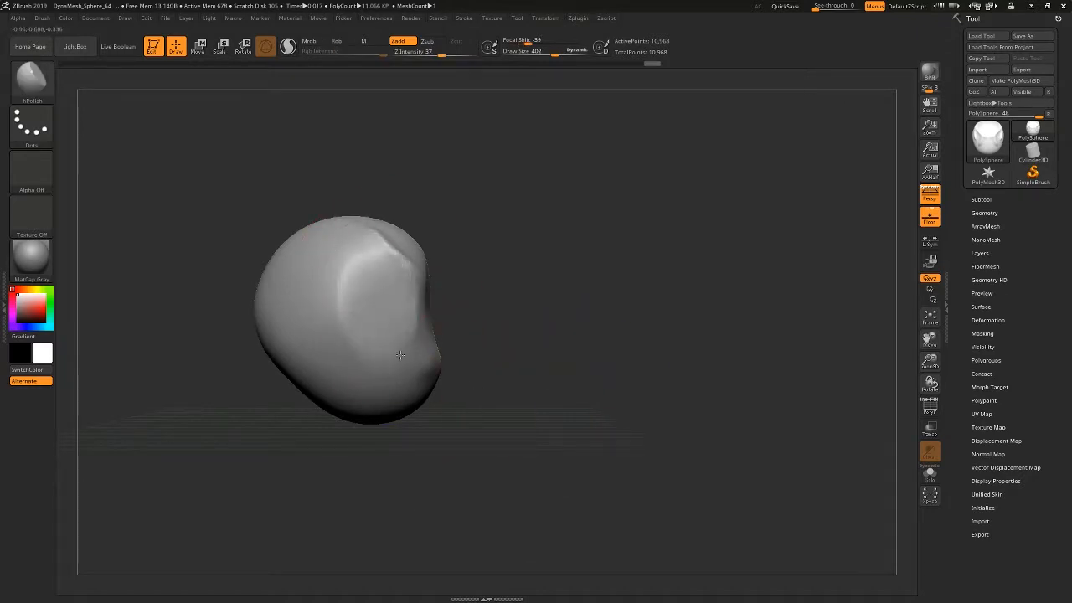
pyautogui.moveTo(502, 330)
pyautogui.mouseDown()
pyautogui.moveTo(310, 323)
pyautogui.moveTo(314, 303)
pyautogui.mouseUp()
pyautogui.moveTo(437, 321); pyautogui.dragTo(505, 364)
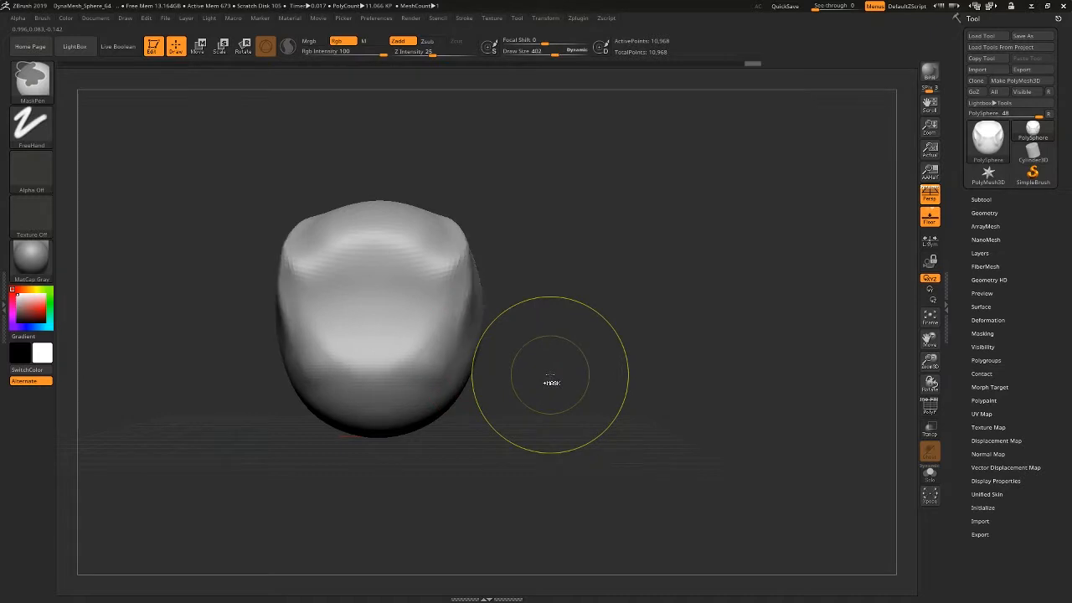
# Undo all hPolish and DamStandard strokes through the undo history, back to the smooth head form.
pyautogui.hotkey('ctrl', 'z')
pyautogui.hotkey('ctrl', 'z')
pyautogui.hotkey('ctrl', 'z')
pyautogui.hotkey('ctrl', 'z')
pyautogui.hotkey('ctrl', 'z')
pyautogui.hotkey('ctrl', 'z')
pyautogui.hotkey('ctrl', 'z')
pyautogui.hotkey('ctrl', 'z')
pyautogui.hotkey('ctrl', 'z')
pyautogui.hotkey('ctrl', 'z')
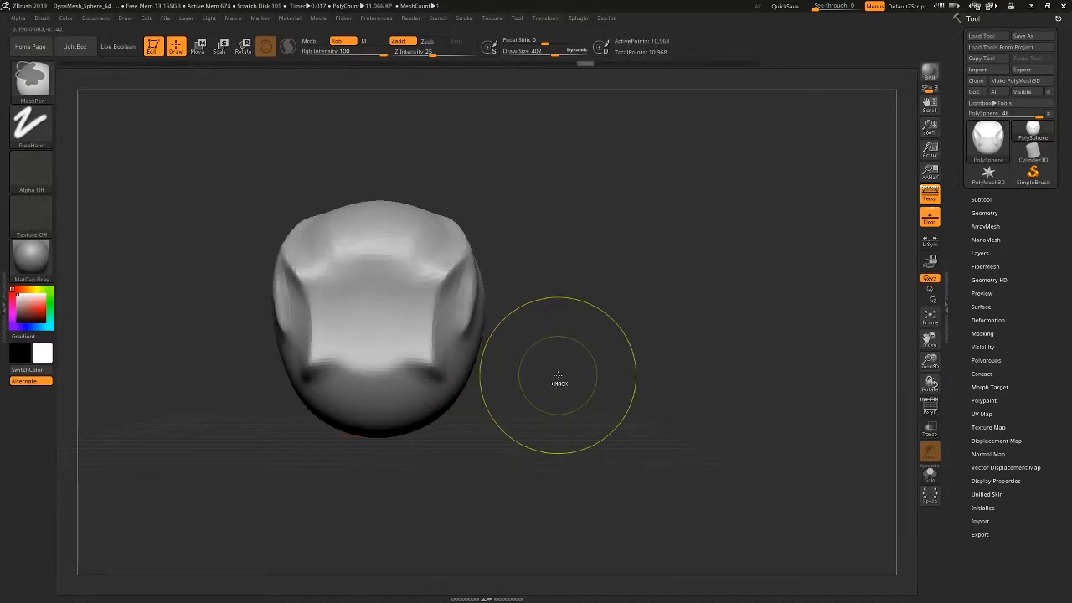
pyautogui.hotkey('ctrl', 'z')
pyautogui.hotkey('ctrl', 'z')
pyautogui.hotkey('ctrl', 'z')
pyautogui.hotkey('ctrl', 'z')
pyautogui.moveTo(500, 65)
pyautogui.mouseDown()
pyautogui.moveTo(423, 94)
pyautogui.moveTo(162, 93)
pyautogui.mouseUp()
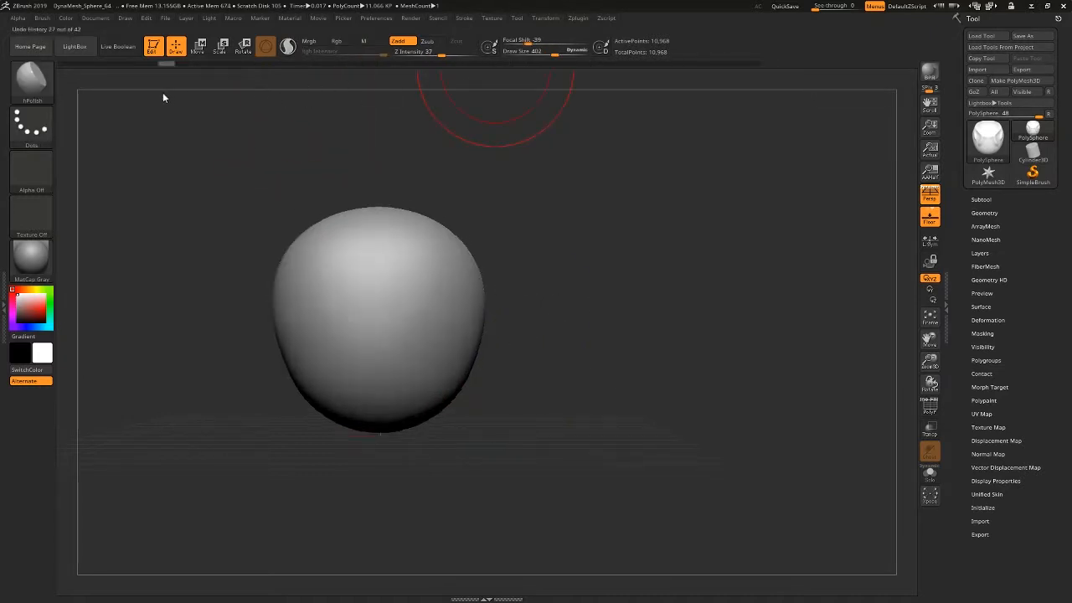
# Flatten mirrored planes on the forehead, around the eyes and beside the muzzle with hPolish at Draw Size 402.
pyautogui.moveTo(353, 252)
pyautogui.mouseDown()
pyautogui.moveTo(321, 242)
pyautogui.moveTo(302, 268)
pyautogui.moveTo(349, 268)
pyautogui.moveTo(328, 254)
pyautogui.moveTo(444, 269)
pyautogui.moveTo(395, 278)
pyautogui.mouseUp()
pyautogui.click(328, 423)
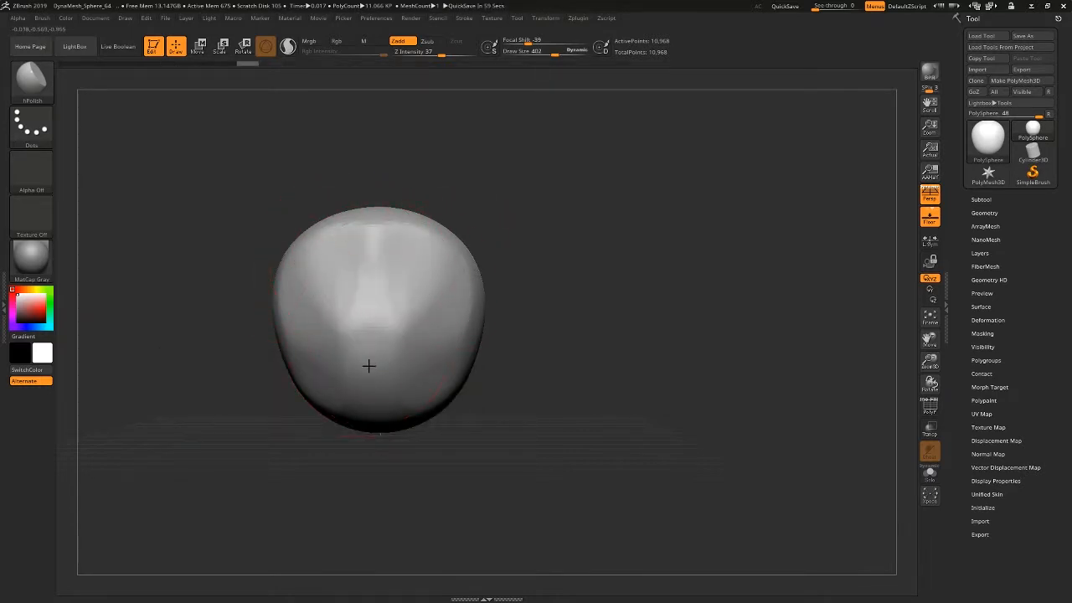
pyautogui.moveTo(510, 361)
pyautogui.mouseDown()
pyautogui.moveTo(462, 287)
pyautogui.moveTo(458, 302)
pyautogui.moveTo(447, 270)
pyautogui.mouseUp()
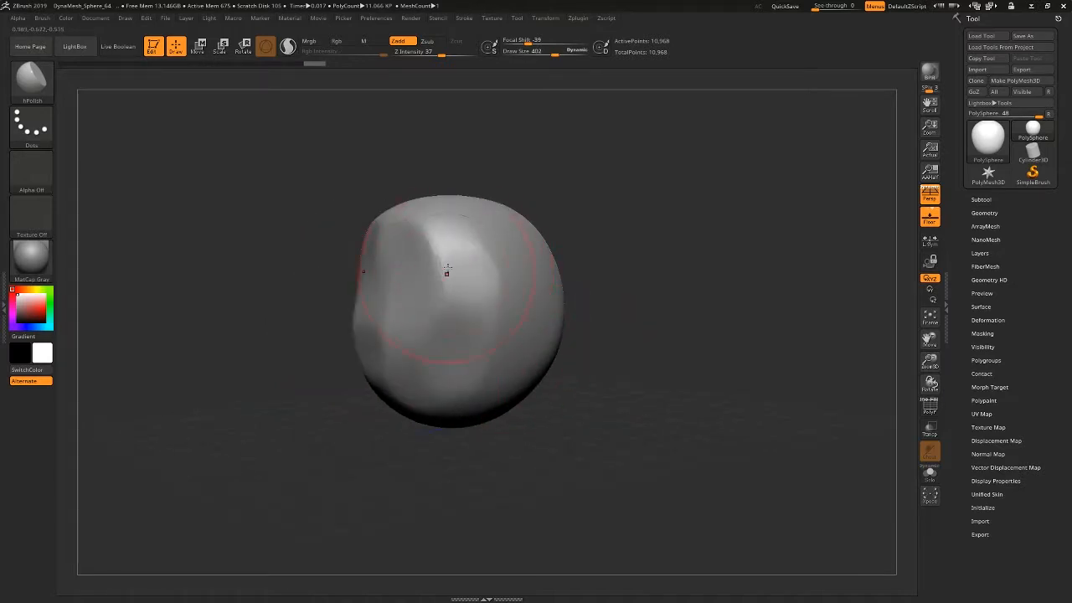
pyautogui.moveTo(311, 313)
pyautogui.mouseDown()
pyautogui.moveTo(386, 320)
pyautogui.moveTo(362, 350)
pyautogui.moveTo(362, 325)
pyautogui.moveTo(361, 347)
pyautogui.mouseUp()
pyautogui.moveTo(500, 407); pyautogui.dragTo(440, 401)
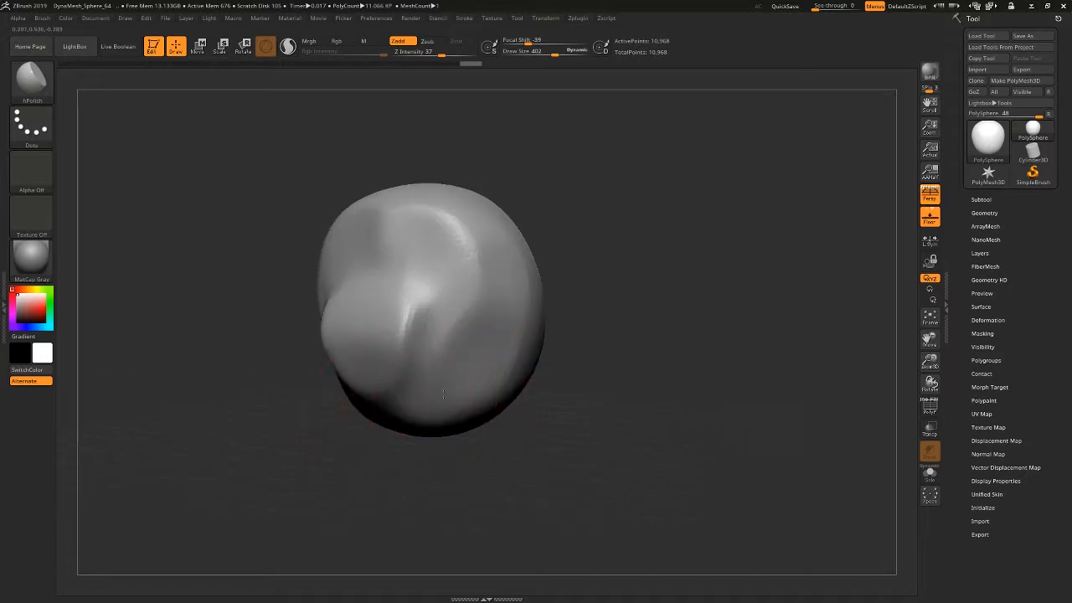
pyautogui.moveTo(446, 362)
pyautogui.mouseDown()
pyautogui.moveTo(469, 383)
pyautogui.moveTo(470, 368)
pyautogui.mouseUp()
# Polish the cheeks, the sides and the crown of the head into flat mirrored planes with hPolish.
pyautogui.moveTo(545, 394); pyautogui.dragTo(557, 408)
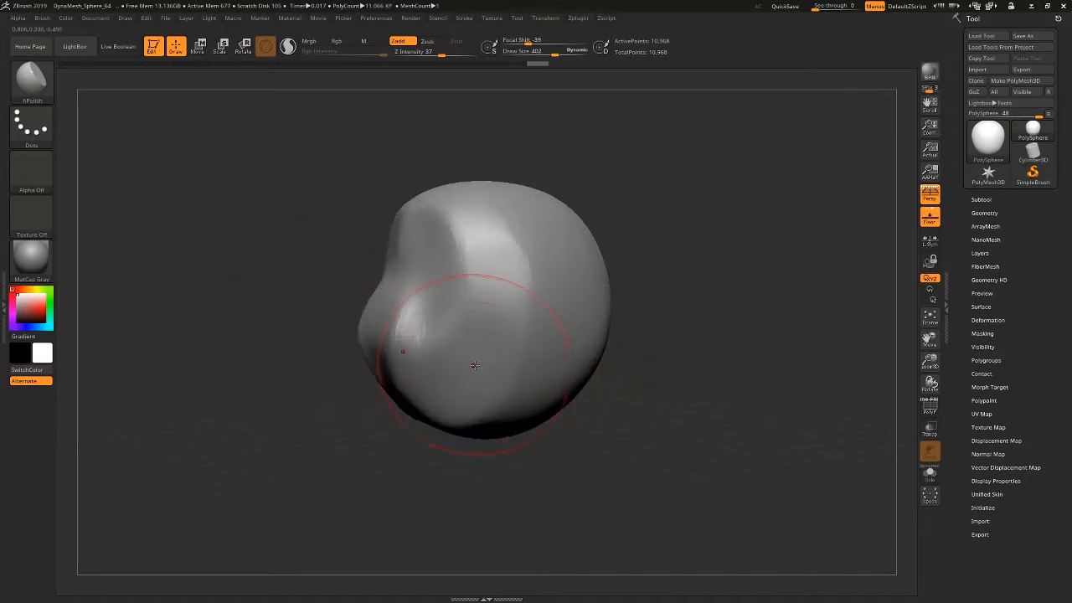
pyautogui.moveTo(475, 365)
pyautogui.mouseDown()
pyautogui.moveTo(524, 306)
pyautogui.moveTo(531, 229)
pyautogui.moveTo(533, 287)
pyautogui.mouseUp()
pyautogui.moveTo(675, 396); pyautogui.dragTo(643, 396)
pyautogui.moveTo(599, 289)
pyautogui.mouseDown()
pyautogui.moveTo(567, 337)
pyautogui.moveTo(589, 337)
pyautogui.moveTo(581, 347)
pyautogui.mouseUp()
pyautogui.moveTo(529, 220); pyautogui.dragTo(496, 157, button='right')
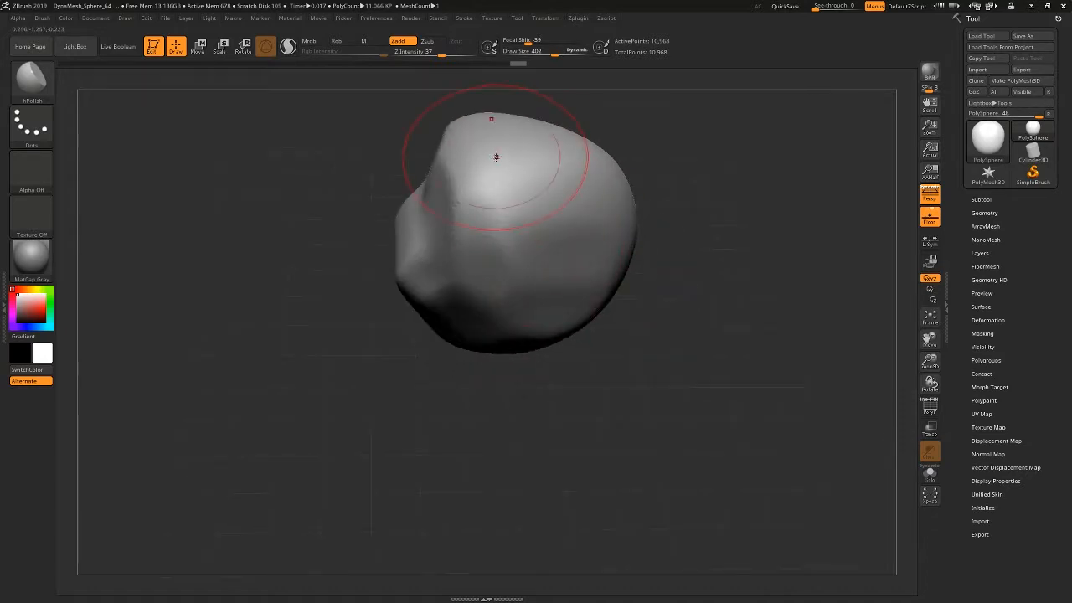
pyautogui.moveTo(496, 158); pyautogui.dragTo(513, 179)
pyautogui.moveTo(676, 209)
pyautogui.mouseDown()
pyautogui.moveTo(623, 207)
pyautogui.moveTo(579, 244)
pyautogui.mouseUp()
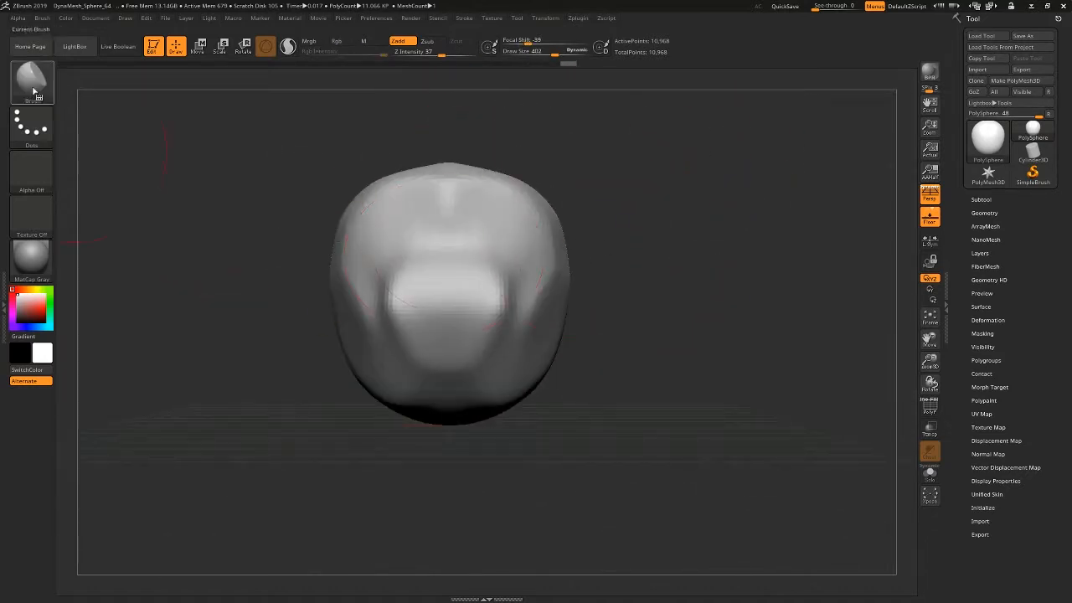
# Pull two long mirrored horn-like extensions outward from the sides of the head with the SnakeHook brush at Draw Size 402.
pyautogui.click(31, 81)
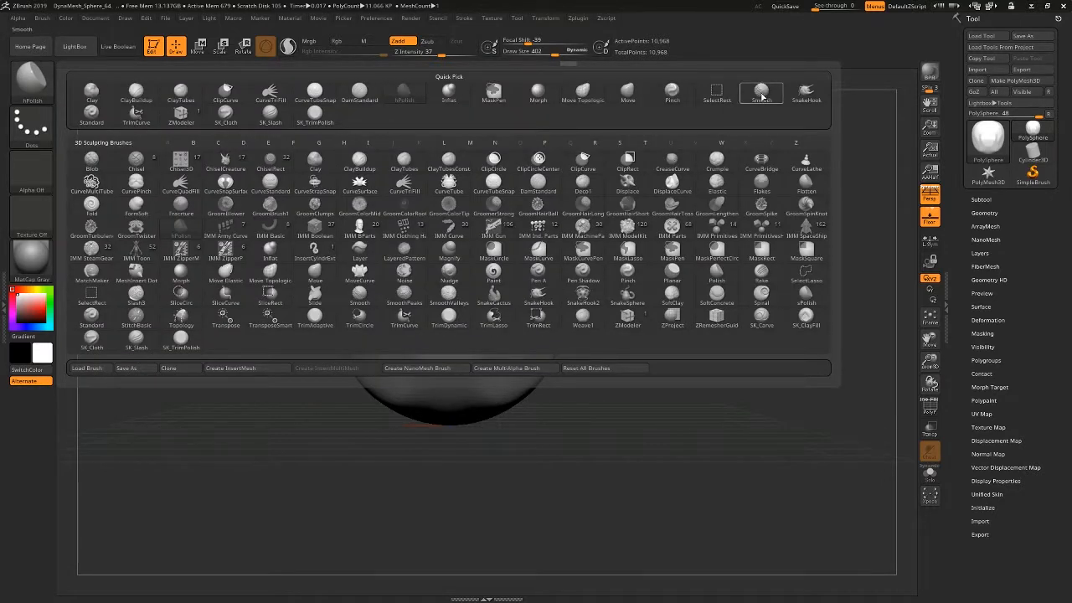
pyautogui.moveTo(761, 95)
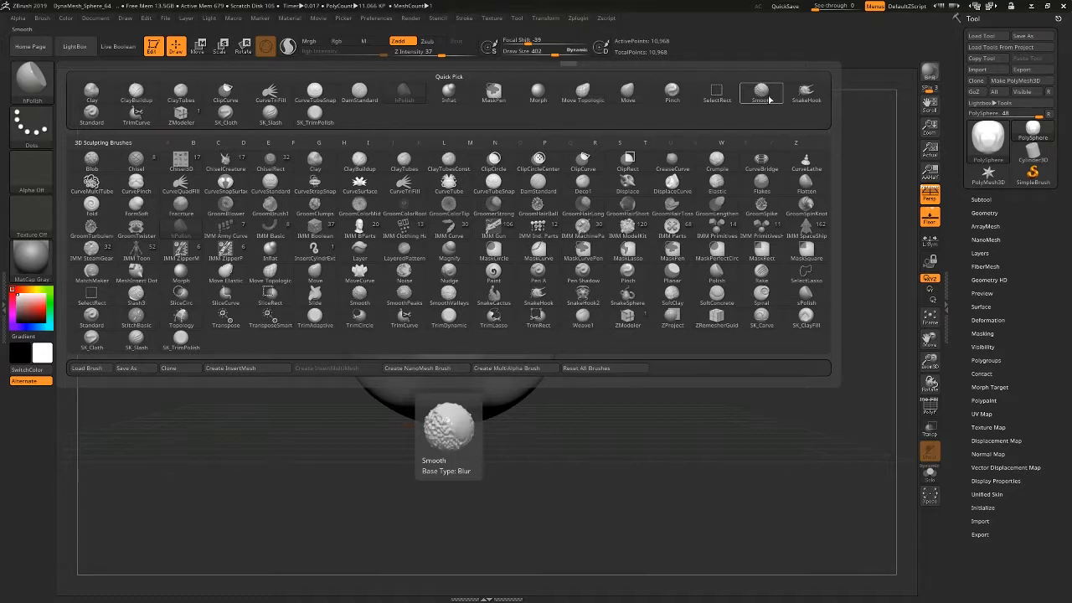
pyautogui.click(812, 102)
pyautogui.moveTo(627, 295)
pyautogui.keyDown('alt'); pyautogui.mouseDown()
pyautogui.moveTo(643, 247)
pyautogui.moveTo(596, 229)
pyautogui.moveTo(922, 238)
pyautogui.mouseUp(); pyautogui.keyUp('alt')
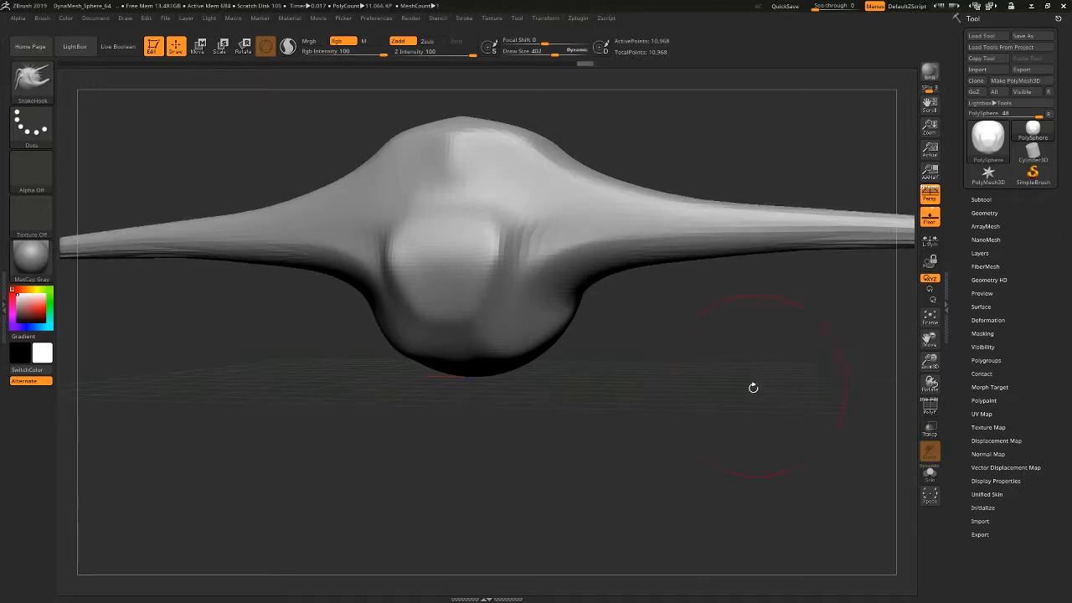
# Pull two mirrored pointed horns up and outward from the top of the head with SnakeHook at Draw Size 135.
pyautogui.moveTo(753, 388)
pyautogui.keyDown('ctrl'); pyautogui.mouseDown(button='right')
pyautogui.moveTo(694, 369)
pyautogui.moveTo(651, 314)
pyautogui.moveTo(575, 352)
pyautogui.moveTo(618, 347)
pyautogui.moveTo(660, 312)
pyautogui.mouseUp(button='right'); pyautogui.keyUp('ctrl')
pyautogui.keyDown('ctrl'); pyautogui.moveTo(679, 216); pyautogui.dragTo(771, 230, button='right'); pyautogui.keyUp('ctrl')
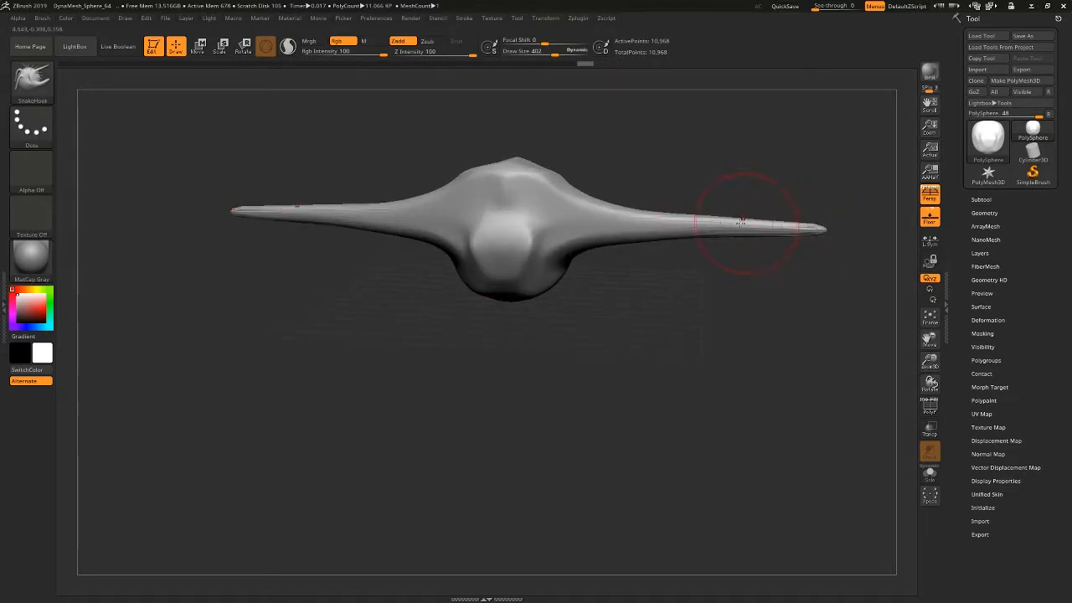
pyautogui.keyDown('ctrl'); pyautogui.moveTo(570, 169); pyautogui.dragTo(601, 232, button='right'); pyautogui.keyUp('ctrl')
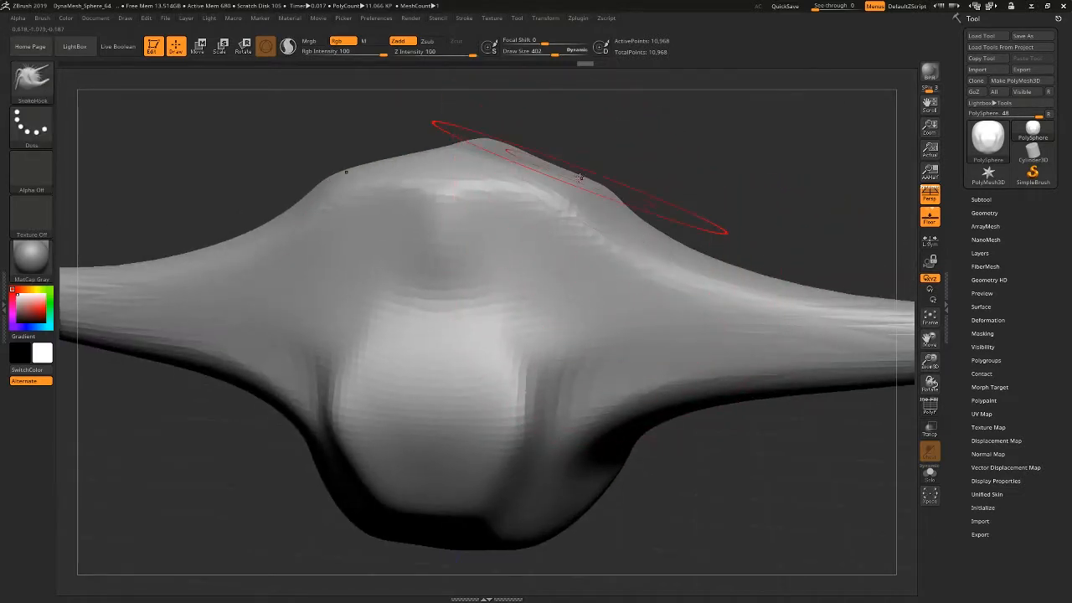
pyautogui.keyDown('ctrl'); pyautogui.moveTo(579, 180); pyautogui.dragTo(586, 227, button='right'); pyautogui.keyUp('ctrl')
pyautogui.press('space')
pyautogui.moveTo(583, 202); pyautogui.dragTo(565, 202)
pyautogui.keyDown('ctrl'); pyautogui.moveTo(568, 266); pyautogui.dragTo(549, 225, button='right'); pyautogui.keyUp('ctrl')
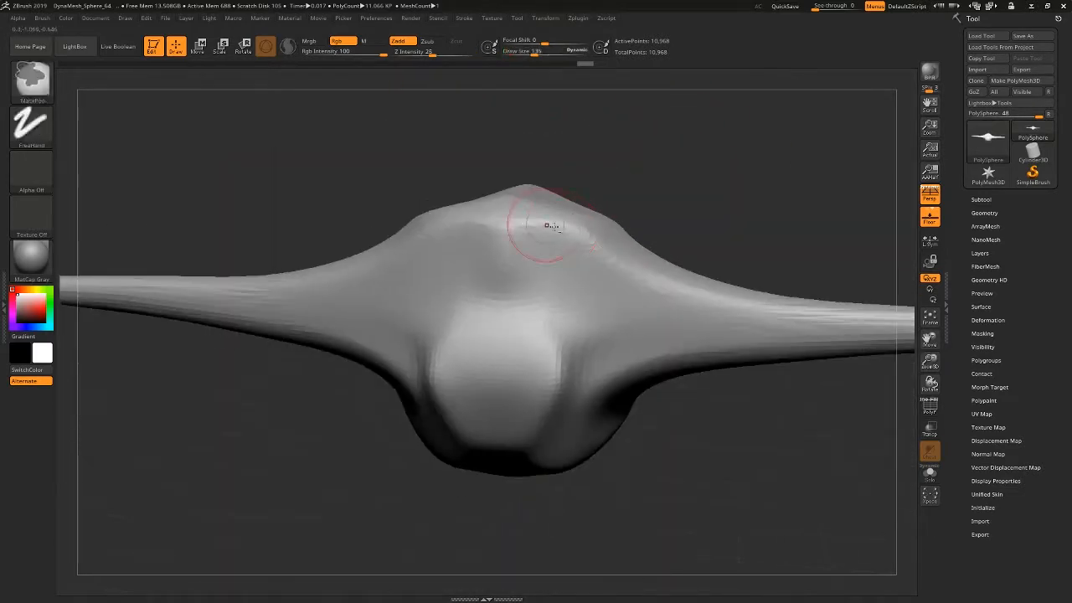
pyautogui.moveTo(595, 228)
pyautogui.mouseDown()
pyautogui.moveTo(658, 124)
pyautogui.moveTo(778, 97)
pyautogui.mouseUp()
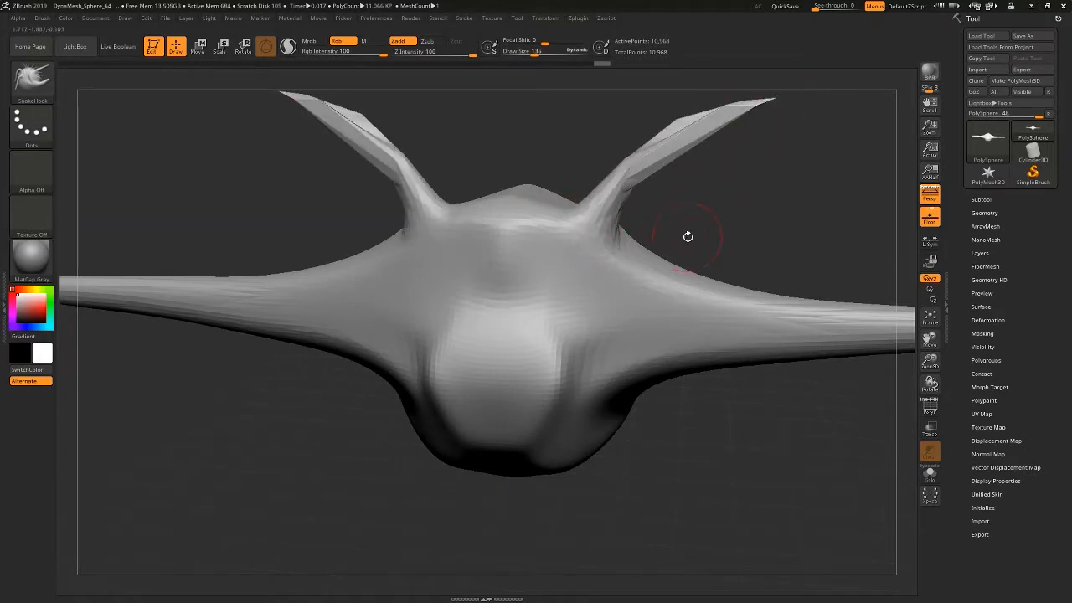
# Turn on the PolyFrame display and examine the stretched polygons along the horns and side extensions.
pyautogui.moveTo(687, 237)
pyautogui.keyDown('ctrl'); pyautogui.mouseDown(button='right')
pyautogui.moveTo(693, 207)
pyautogui.moveTo(634, 161)
pyautogui.moveTo(691, 197)
pyautogui.moveTo(657, 234)
pyautogui.moveTo(690, 232)
pyautogui.mouseUp(button='right'); pyautogui.keyUp('ctrl')
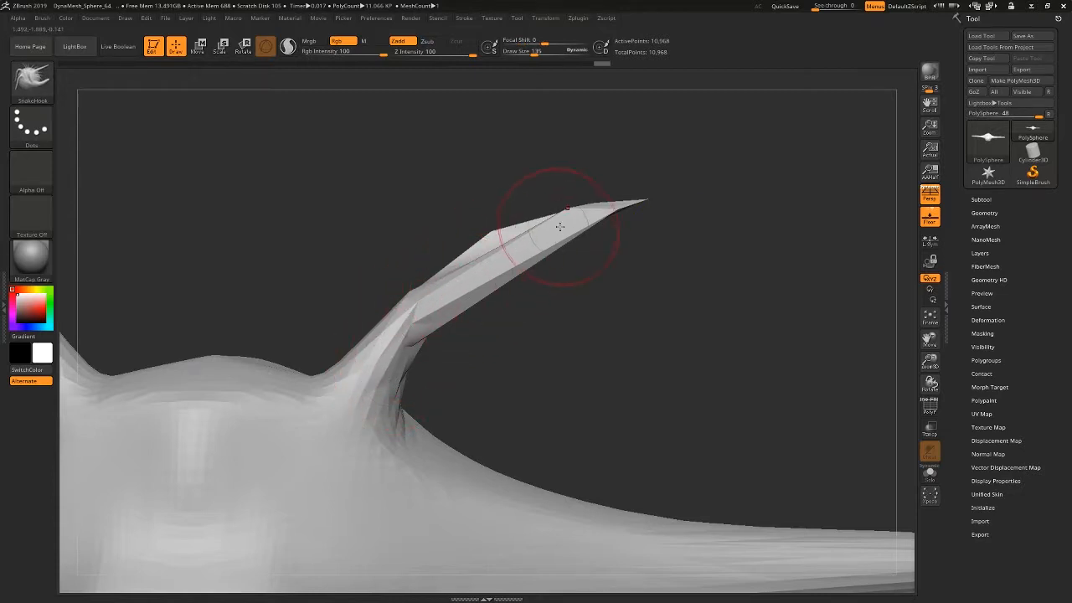
pyautogui.moveTo(383, 359)
pyautogui.mouseDown(button='right')
pyautogui.moveTo(586, 324)
pyautogui.moveTo(637, 339)
pyautogui.mouseUp(button='right')
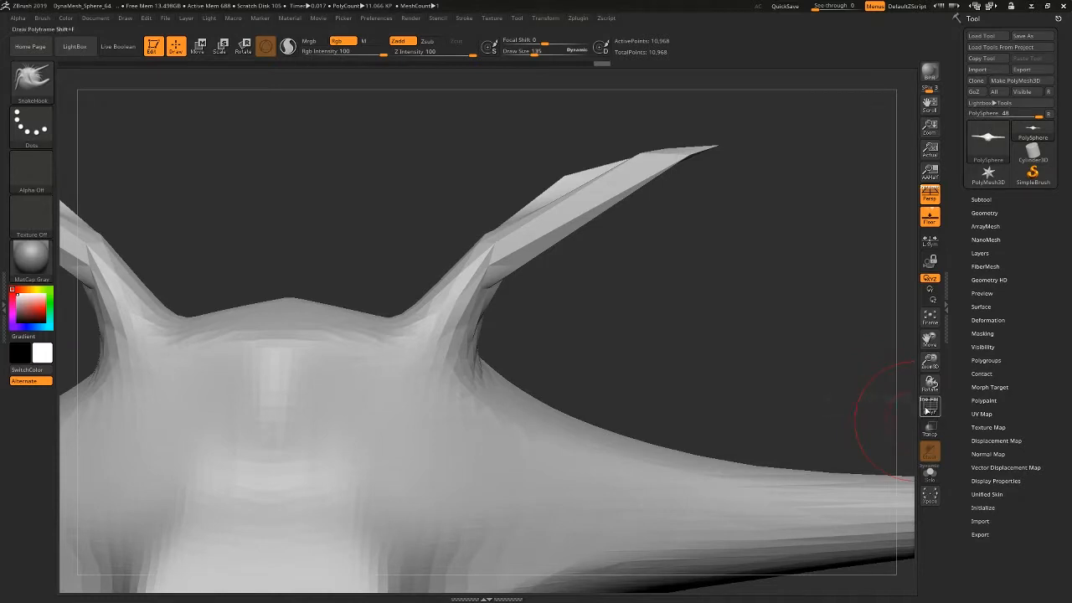
pyautogui.click(929, 408)
pyautogui.moveTo(324, 404); pyautogui.dragTo(134, 285, button='right')
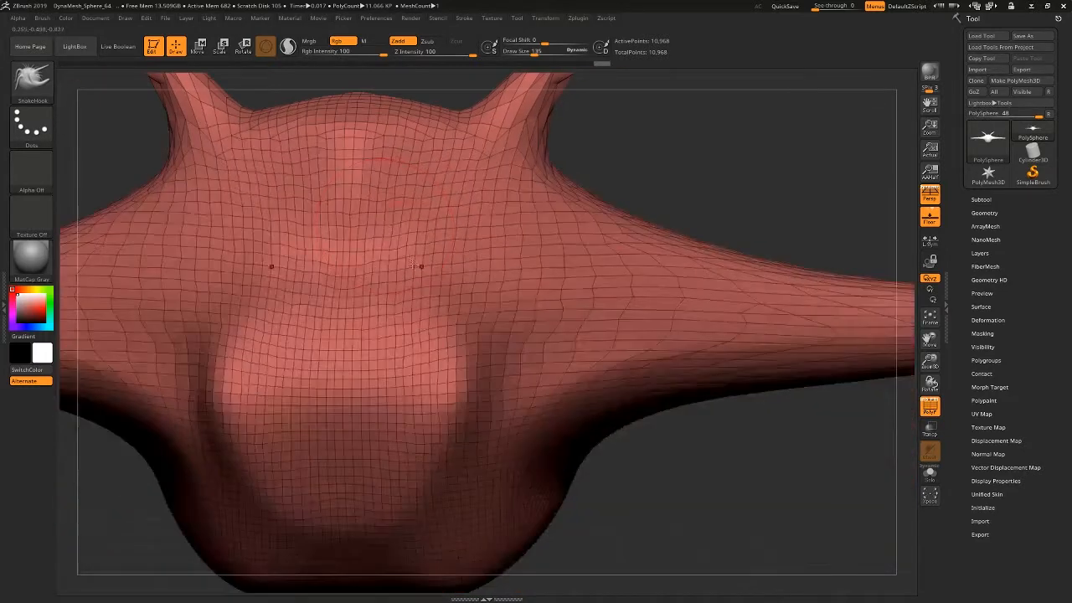
pyautogui.keyDown('ctrl'); pyautogui.moveTo(575, 359); pyautogui.dragTo(620, 251, button='right'); pyautogui.keyUp('ctrl')
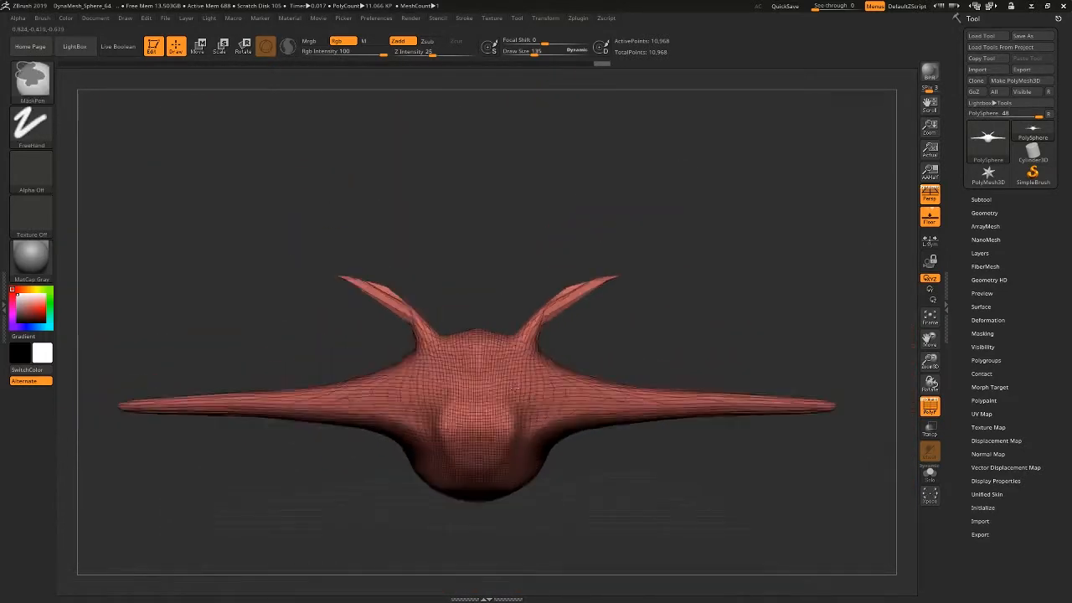
pyautogui.moveTo(661, 281); pyautogui.dragTo(628, 377, button='right')
pyautogui.keyDown('alt'); pyautogui.moveTo(662, 308); pyautogui.dragTo(571, 440, button='right'); pyautogui.keyUp('alt')
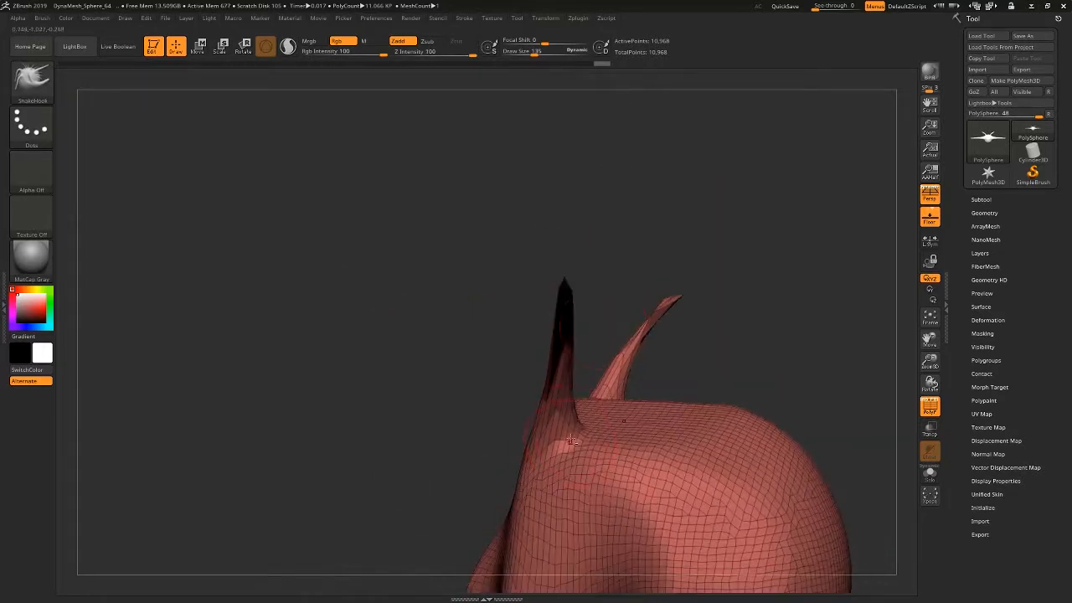
pyautogui.moveTo(608, 301); pyautogui.dragTo(563, 310, button='right')
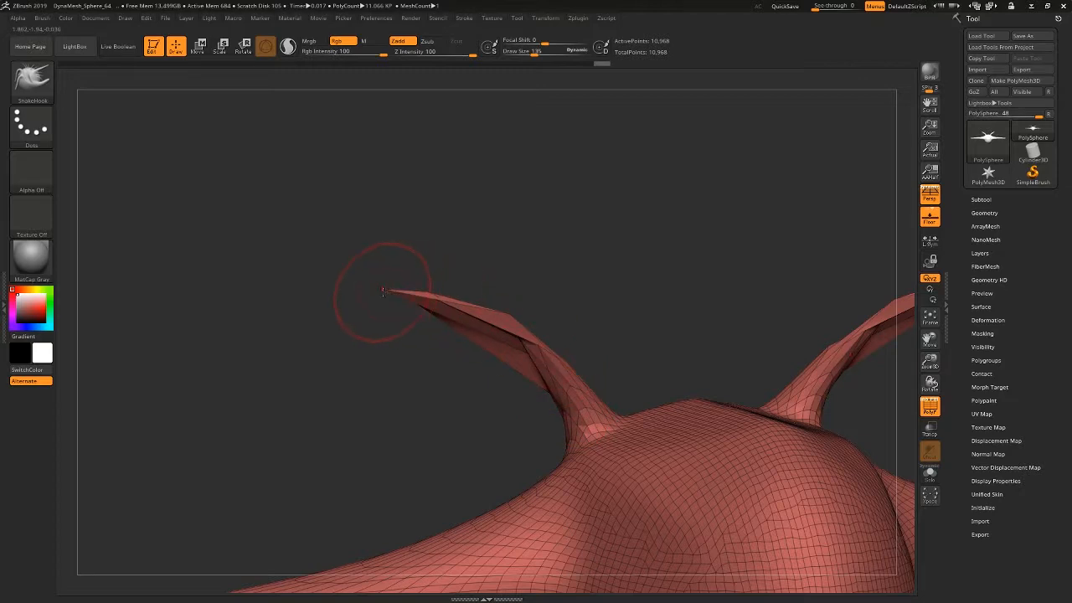
pyautogui.keyDown('ctrl'); pyautogui.moveTo(590, 415); pyautogui.dragTo(529, 278, button='right'); pyautogui.keyUp('ctrl')
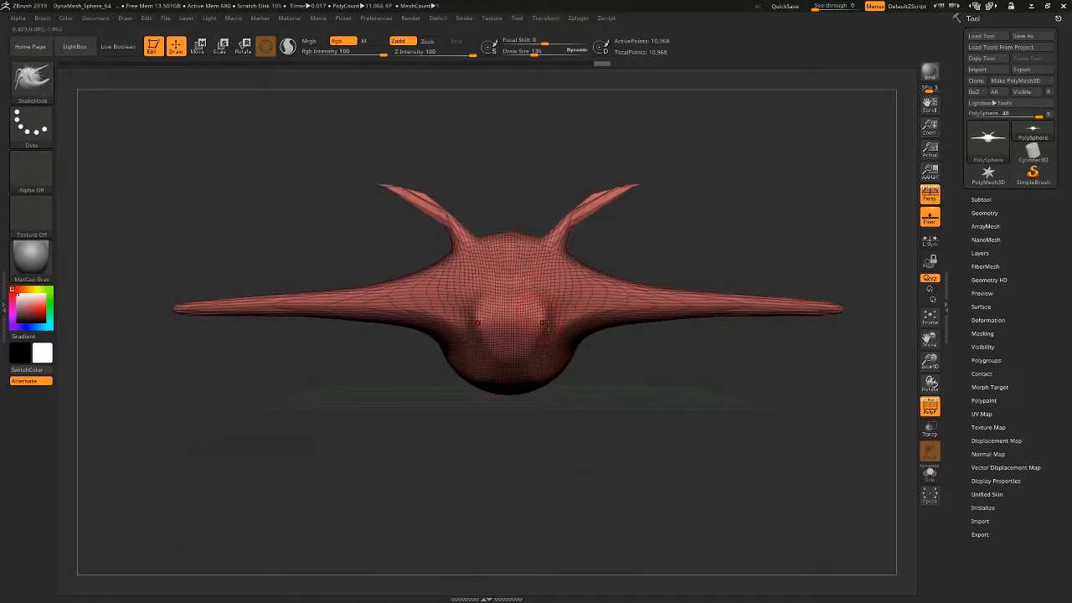
pyautogui.keyDown('ctrl'); pyautogui.moveTo(560, 391); pyautogui.dragTo(572, 356, button='right'); pyautogui.keyUp('ctrl')
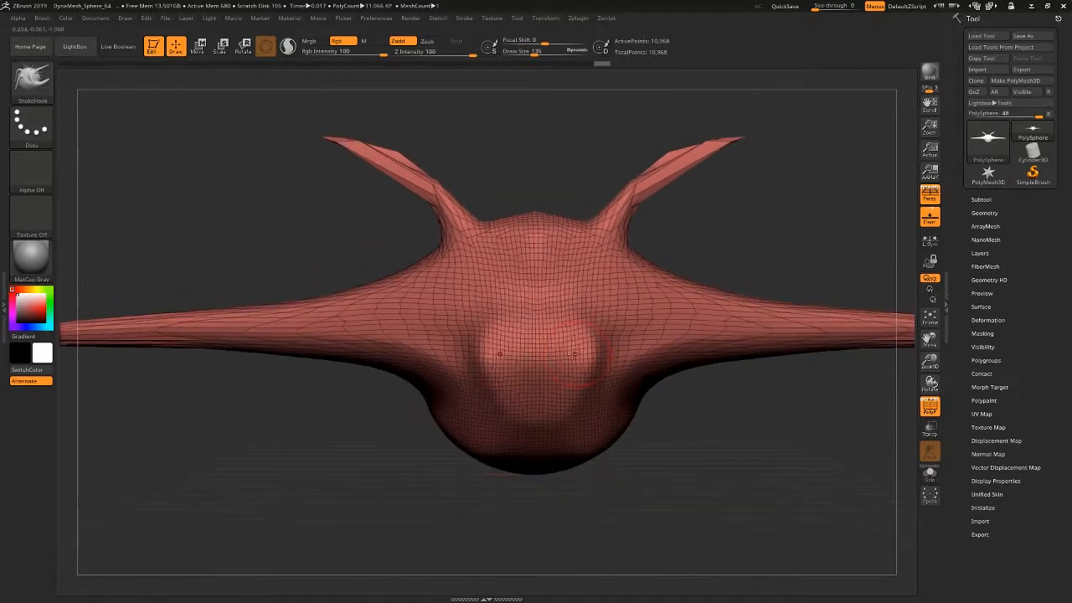
pyautogui.click(34, 80)
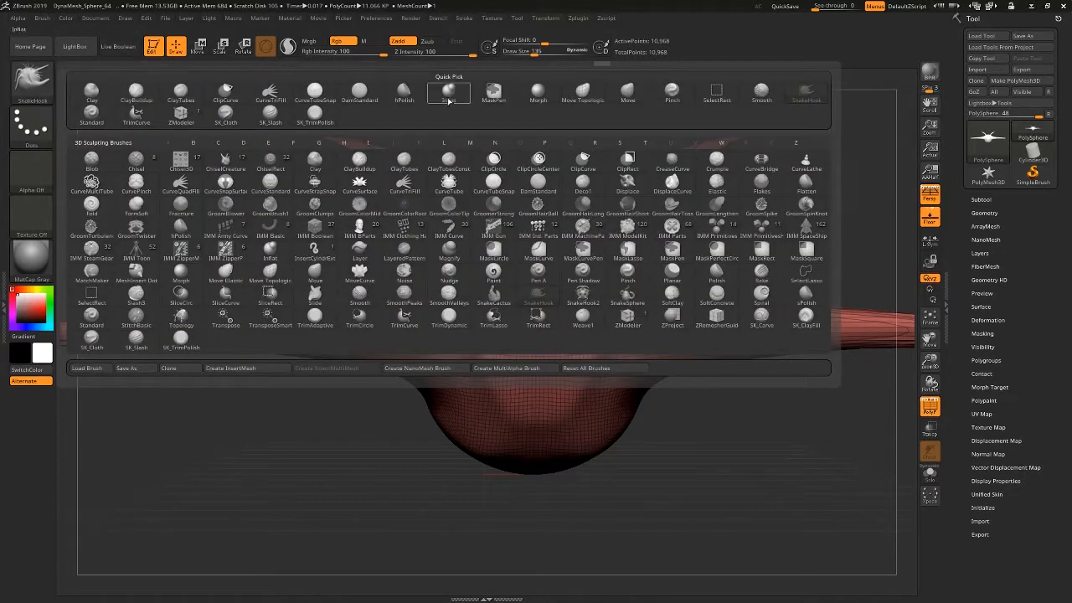
pyautogui.keyDown('alt'); pyautogui.moveTo(733, 251); pyautogui.dragTo(651, 260, button='right'); pyautogui.keyUp('alt')
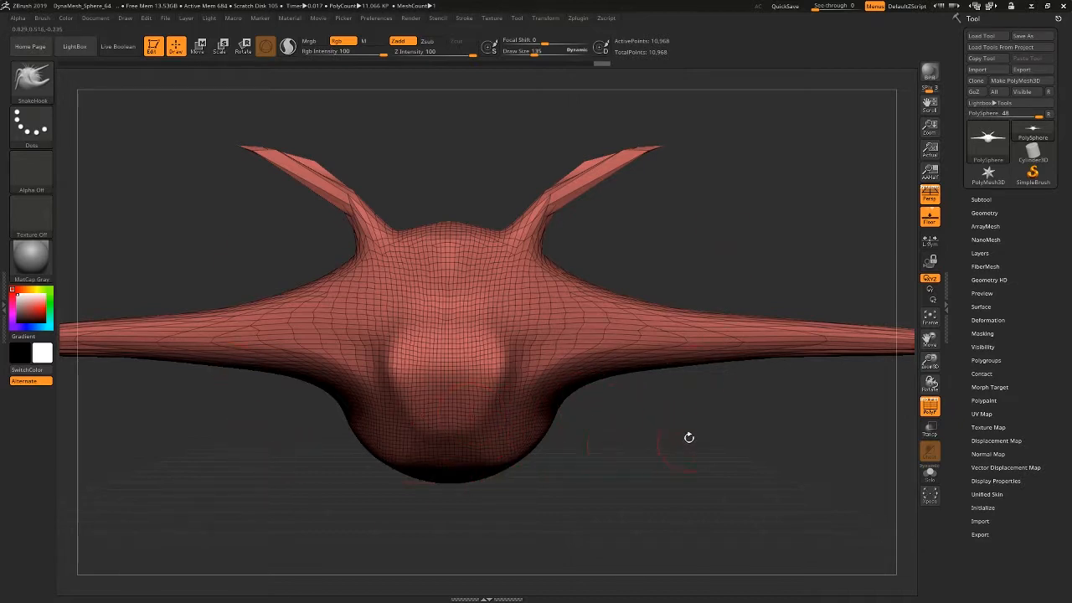
pyautogui.keyDown('ctrl'); pyautogui.moveTo(708, 451); pyautogui.dragTo(678, 450, button='right'); pyautogui.keyUp('ctrl')
pyautogui.keyDown('alt'); pyautogui.moveTo(570, 442); pyautogui.dragTo(560, 369, button='right'); pyautogui.keyUp('alt')
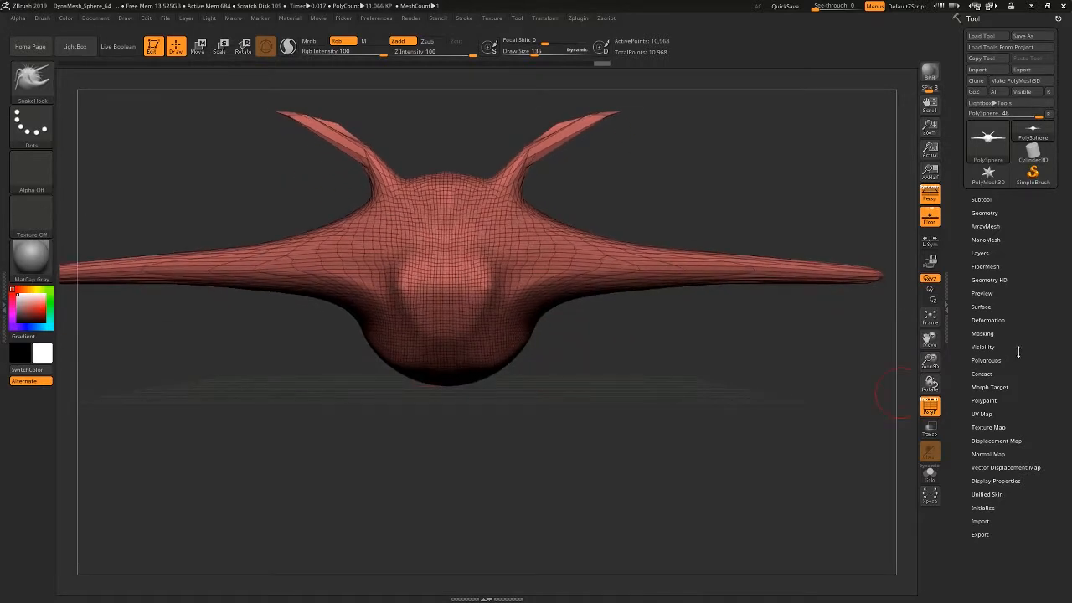
# Remesh the stretched model with DynaMesh at Resolution 64 to even out its polygons.
pyautogui.click(985, 213)
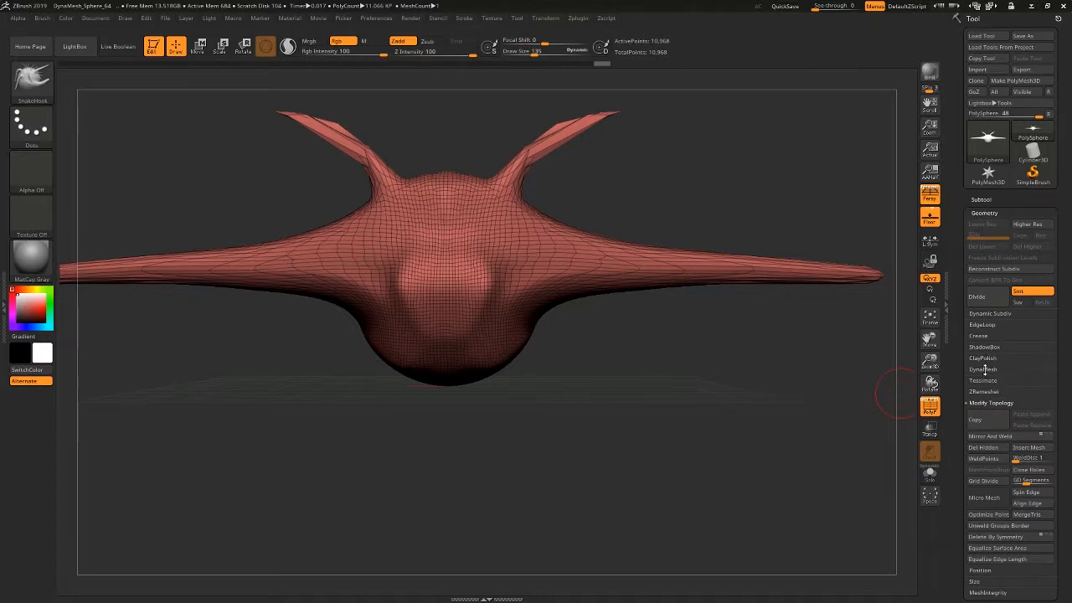
pyautogui.click(984, 370)
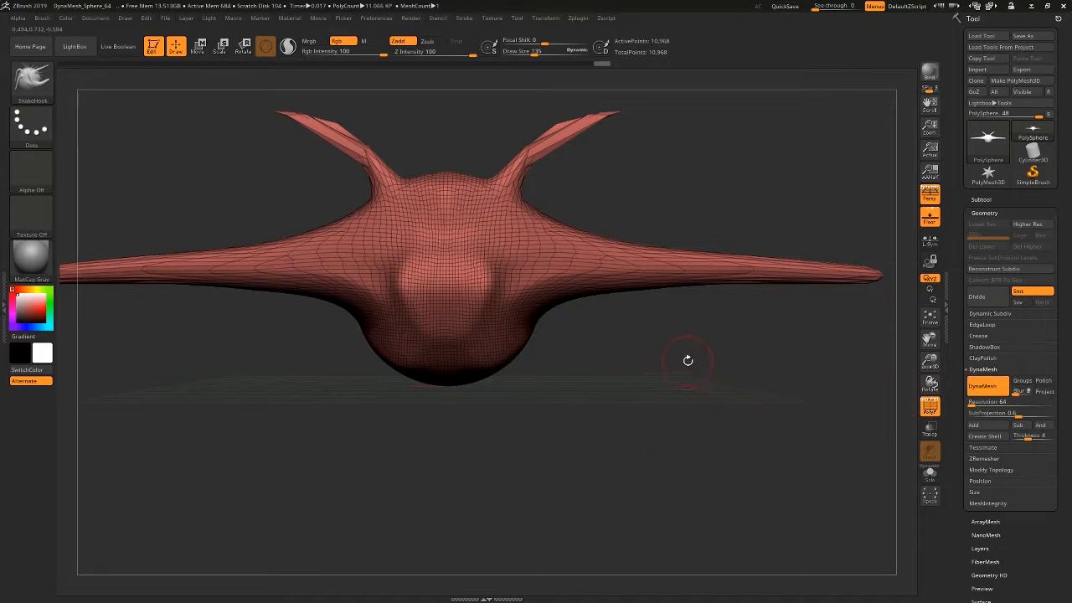
pyautogui.press('ctrl')
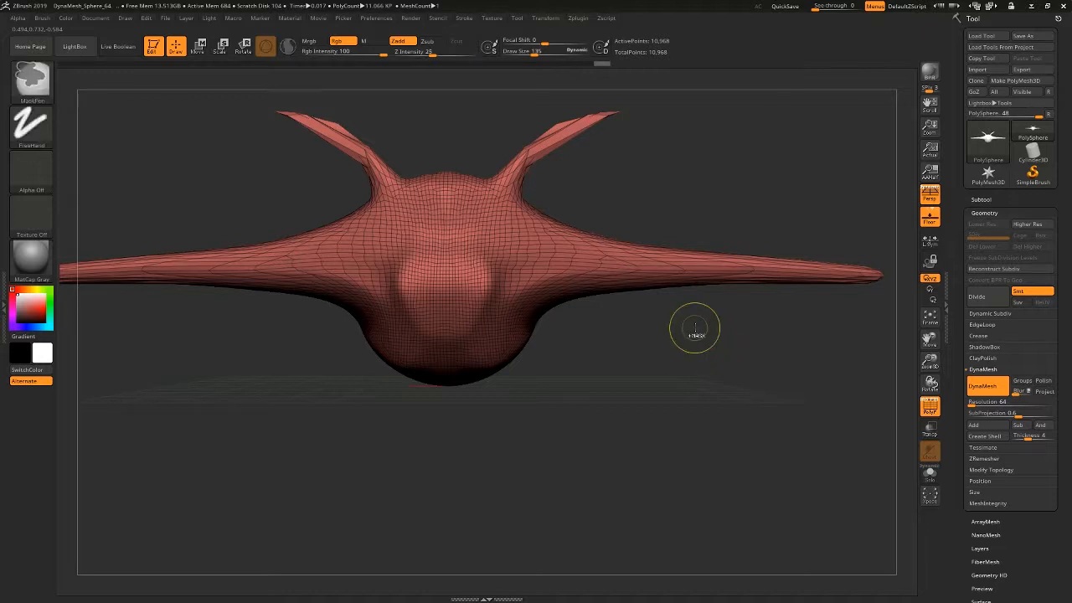
pyautogui.keyDown('ctrl'); pyautogui.moveTo(698, 326); pyautogui.dragTo(752, 357); pyautogui.keyUp('ctrl')
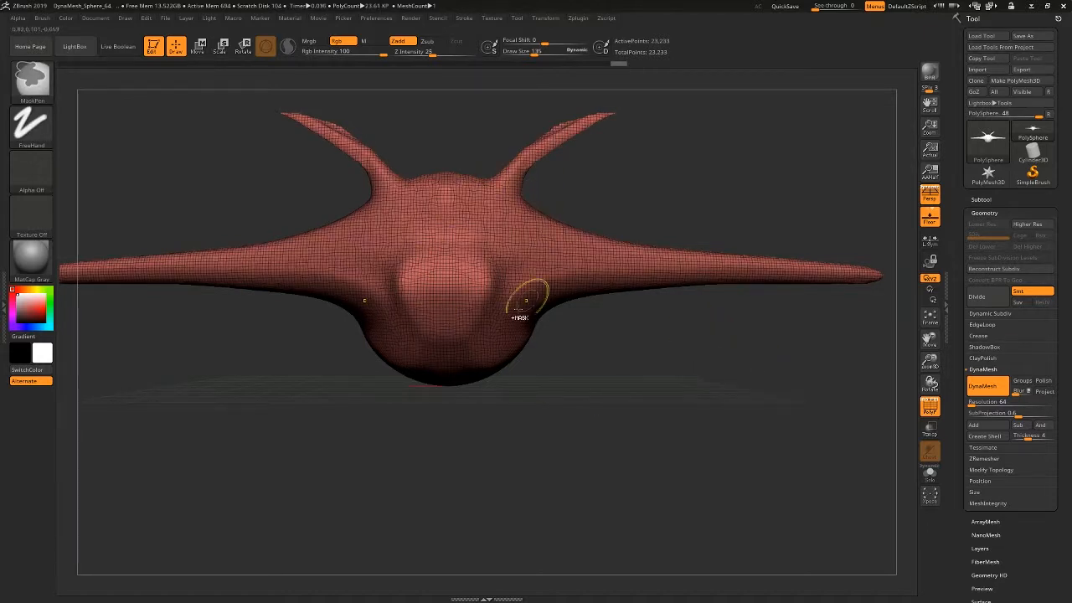
pyautogui.moveTo(676, 230)
pyautogui.mouseDown()
pyautogui.moveTo(613, 261)
pyautogui.moveTo(624, 241)
pyautogui.moveTo(616, 238)
pyautogui.moveTo(679, 242)
pyautogui.moveTo(583, 236)
pyautogui.moveTo(536, 220)
pyautogui.mouseUp()
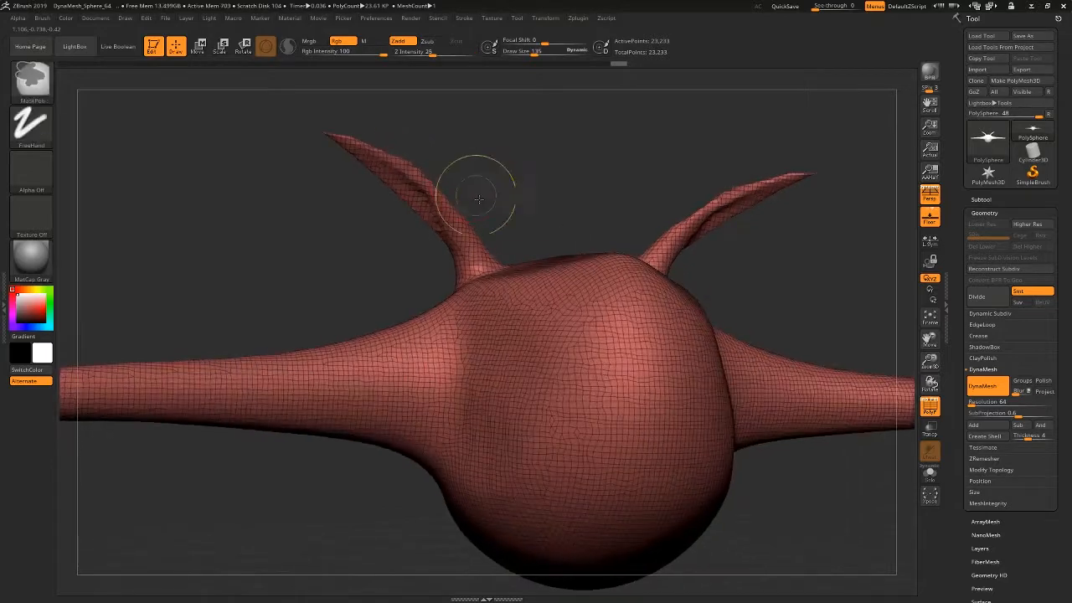
# Thicken both horns into rounded tubes with the Inflat brush at Draw Size 198 and remesh the model with DynaMesh.
pyautogui.keyDown('ctrl'); pyautogui.moveTo(481, 199); pyautogui.dragTo(565, 385, button='right'); pyautogui.keyUp('ctrl')
pyautogui.click(31, 79)
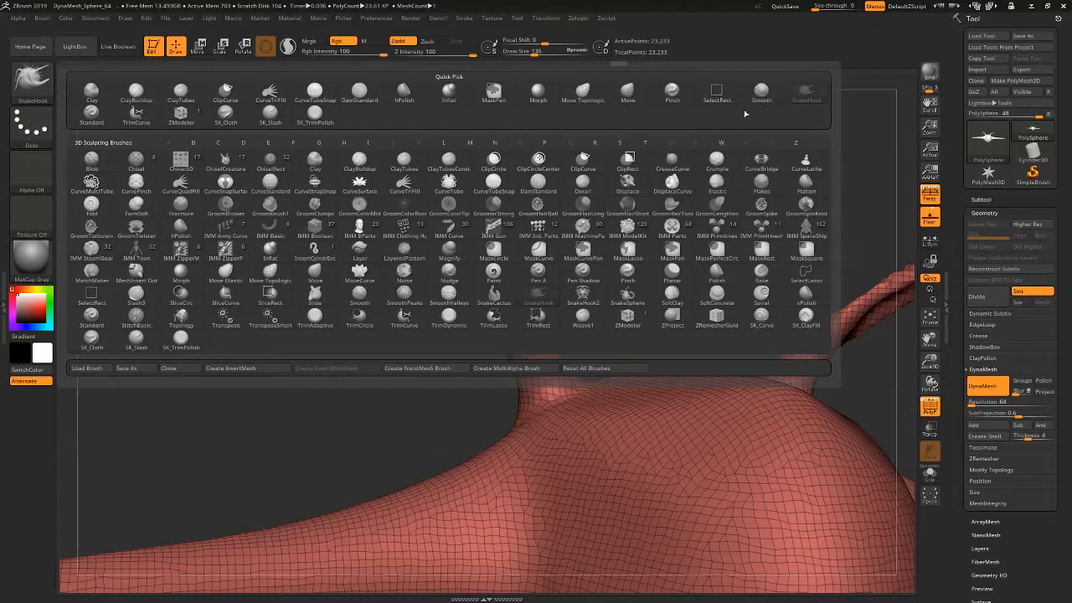
pyautogui.click(442, 101)
pyautogui.press('space')
pyautogui.moveTo(385, 221)
pyautogui.mouseDown()
pyautogui.moveTo(467, 299)
pyautogui.moveTo(494, 343)
pyautogui.moveTo(391, 242)
pyautogui.moveTo(335, 210)
pyautogui.moveTo(486, 299)
pyautogui.mouseUp()
pyautogui.moveTo(398, 352)
pyautogui.keyDown('ctrl'); pyautogui.mouseDown(button='right')
pyautogui.moveTo(372, 285)
pyautogui.moveTo(438, 289)
pyautogui.mouseUp(button='right'); pyautogui.keyUp('ctrl')
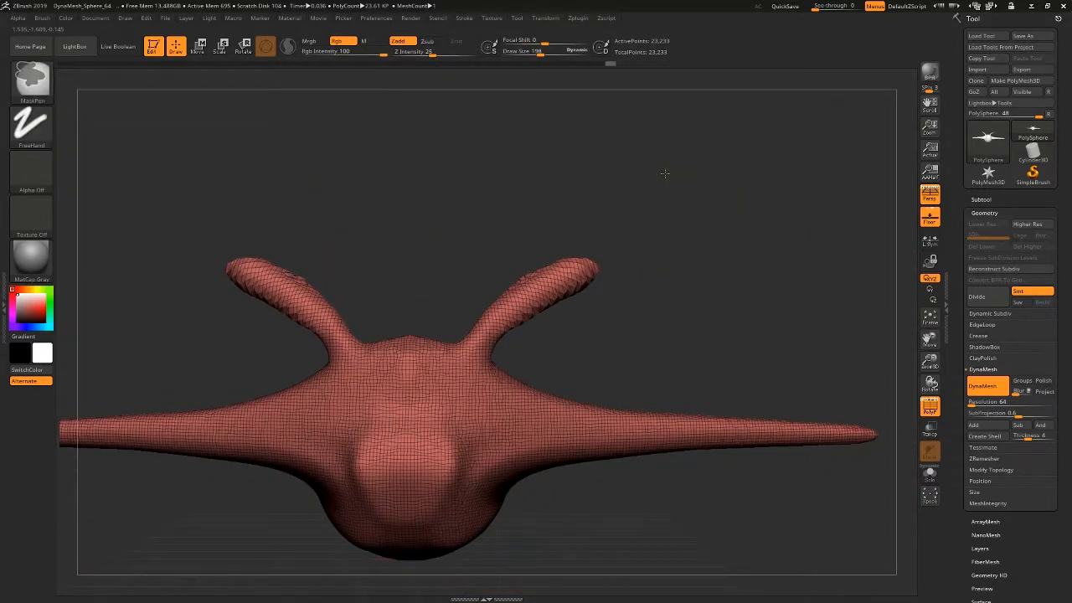
pyautogui.keyDown('ctrl'); pyautogui.moveTo(664, 173); pyautogui.dragTo(801, 225); pyautogui.keyUp('ctrl')
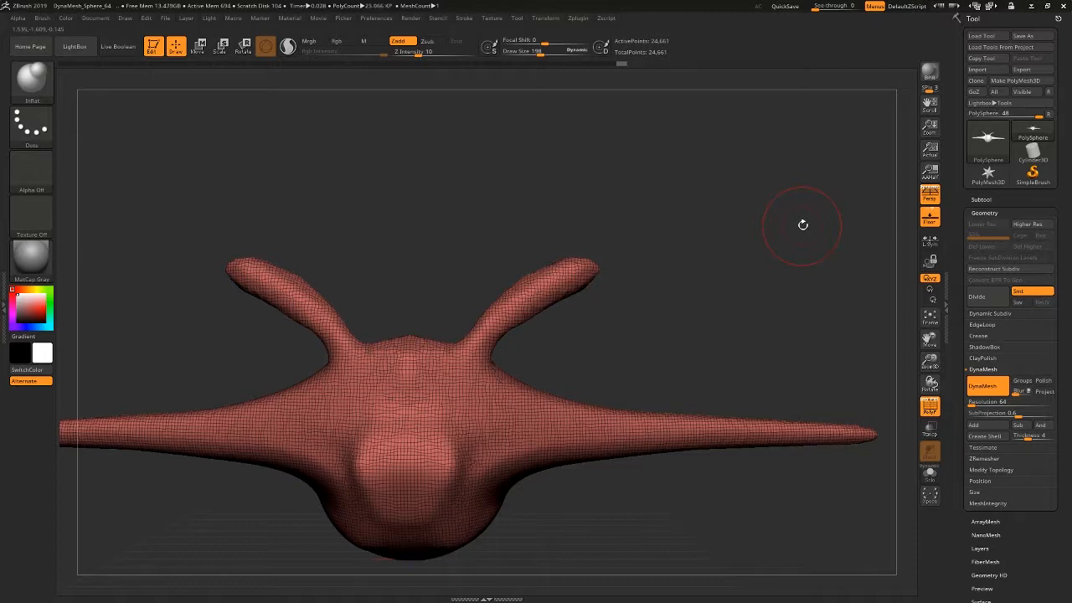
pyautogui.moveTo(654, 298)
pyautogui.mouseDown(button='right')
pyautogui.moveTo(657, 336)
pyautogui.moveTo(754, 275)
pyautogui.mouseUp(button='right')
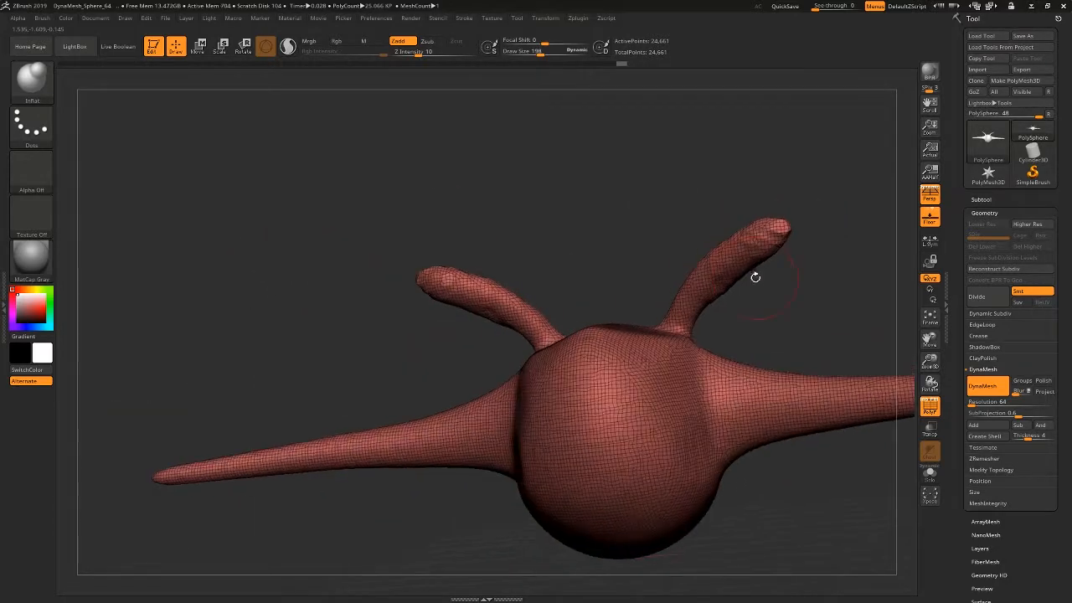
pyautogui.keyDown('shift'); pyautogui.moveTo(757, 236); pyautogui.dragTo(779, 229); pyautogui.keyUp('shift')
# Inflate the ends of both side extensions into round balls with the Inflat brush and remesh the model with DynaMesh.
pyautogui.moveTo(844, 211)
pyautogui.mouseDown()
pyautogui.moveTo(376, 363)
pyautogui.moveTo(174, 268)
pyautogui.mouseUp()
pyautogui.moveTo(183, 318); pyautogui.dragTo(178, 312)
pyautogui.keyDown('ctrl'); pyautogui.moveTo(265, 415); pyautogui.dragTo(373, 436); pyautogui.keyUp('ctrl')
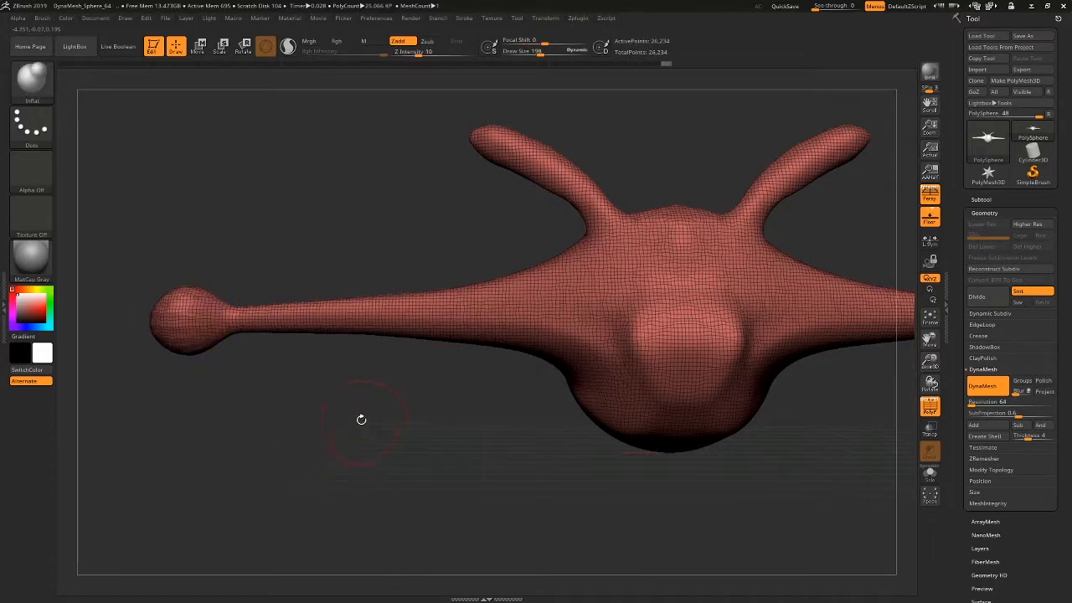
pyautogui.keyDown('ctrl'); pyautogui.moveTo(413, 430); pyautogui.dragTo(307, 385, button='right'); pyautogui.keyUp('ctrl')
pyautogui.keyDown('alt'); pyautogui.moveTo(448, 398); pyautogui.dragTo(521, 373, button='right'); pyautogui.keyUp('alt')
pyautogui.keyDown('ctrl'); pyautogui.moveTo(445, 314); pyautogui.dragTo(488, 334, button='right'); pyautogui.keyUp('ctrl')
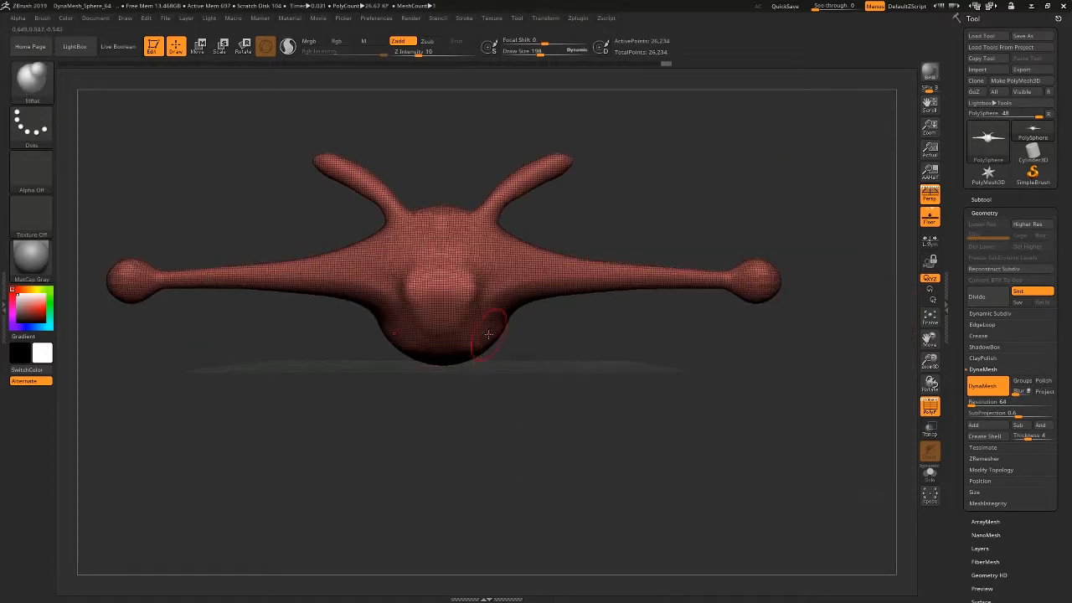
pyautogui.moveTo(579, 362); pyautogui.dragTo(563, 374, button='right')
pyautogui.click(30, 81)
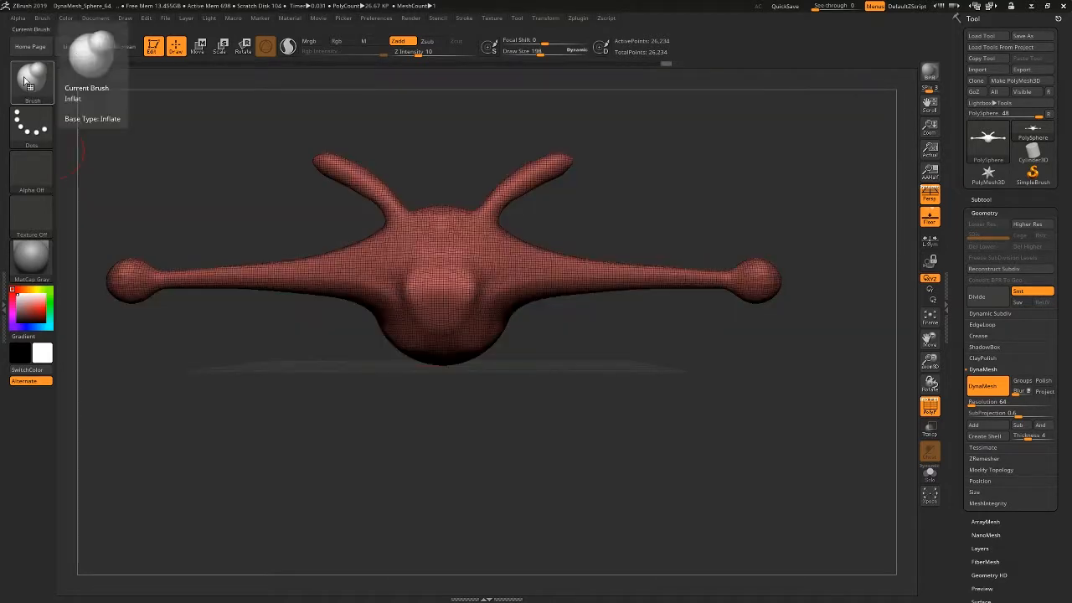
pyautogui.moveTo(565, 355)
pyautogui.keyDown('ctrl'); pyautogui.mouseDown(button='right')
pyautogui.moveTo(539, 327)
pyautogui.moveTo(412, 328)
pyautogui.moveTo(544, 329)
pyautogui.moveTo(544, 299)
pyautogui.moveTo(532, 318)
pyautogui.mouseUp(button='right'); pyautogui.keyUp('ctrl')
pyautogui.keyDown('ctrl'); pyautogui.moveTo(500, 273); pyautogui.dragTo(549, 358, button='right'); pyautogui.keyUp('ctrl')
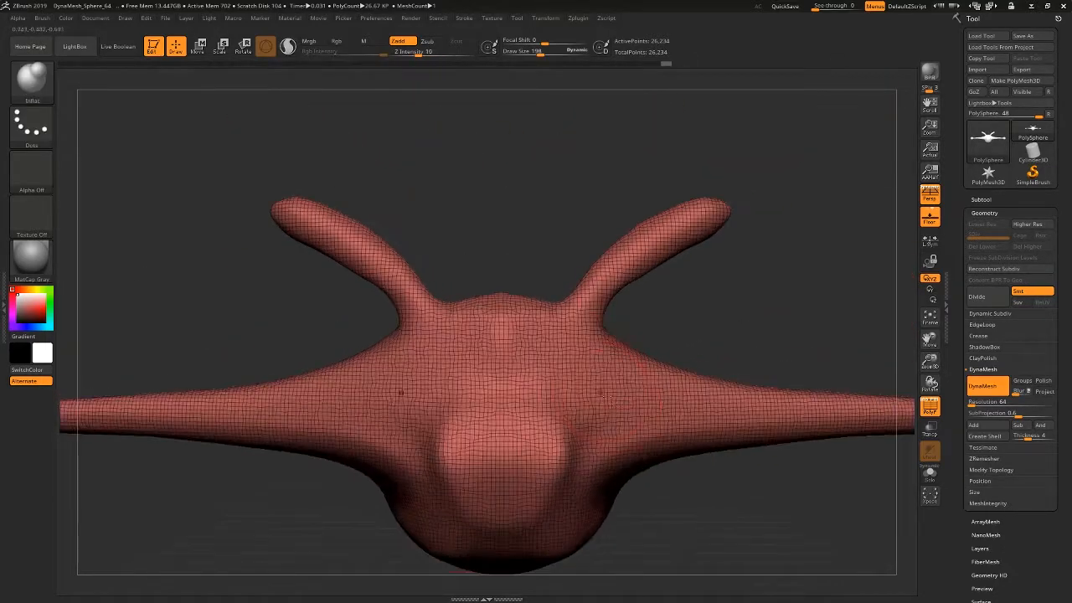
pyautogui.keyDown('ctrl'); pyautogui.moveTo(618, 361); pyautogui.dragTo(607, 336, button='right'); pyautogui.keyUp('ctrl')
pyautogui.keyDown('alt'); pyautogui.moveTo(602, 422); pyautogui.dragTo(564, 292, button='right'); pyautogui.keyUp('alt')
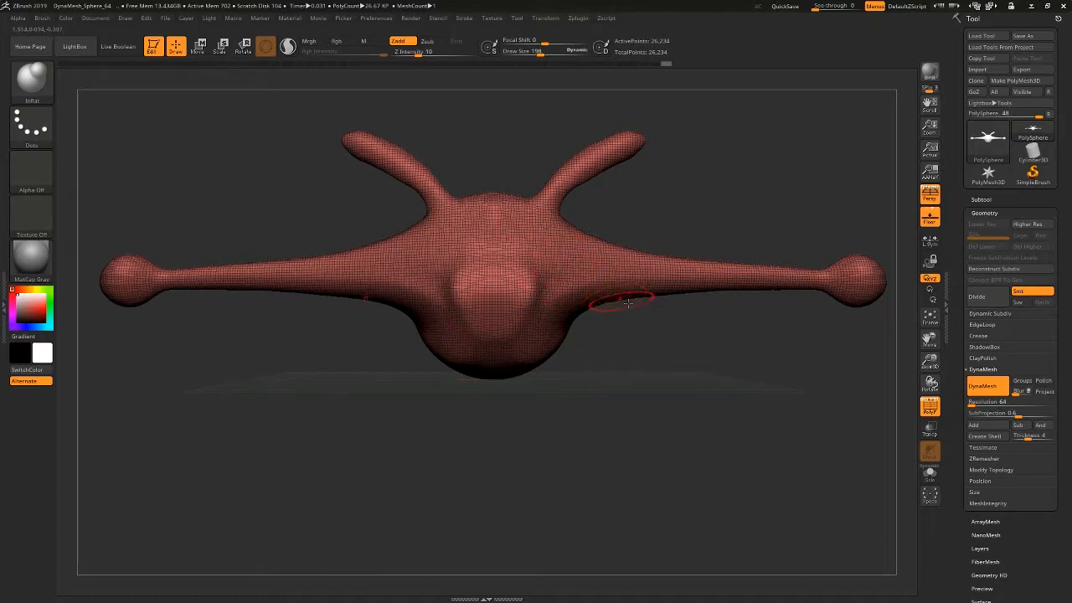
# Set the DynaMesh Resolution to 384 and remesh the whole model at that density.
pyautogui.click(971, 403)
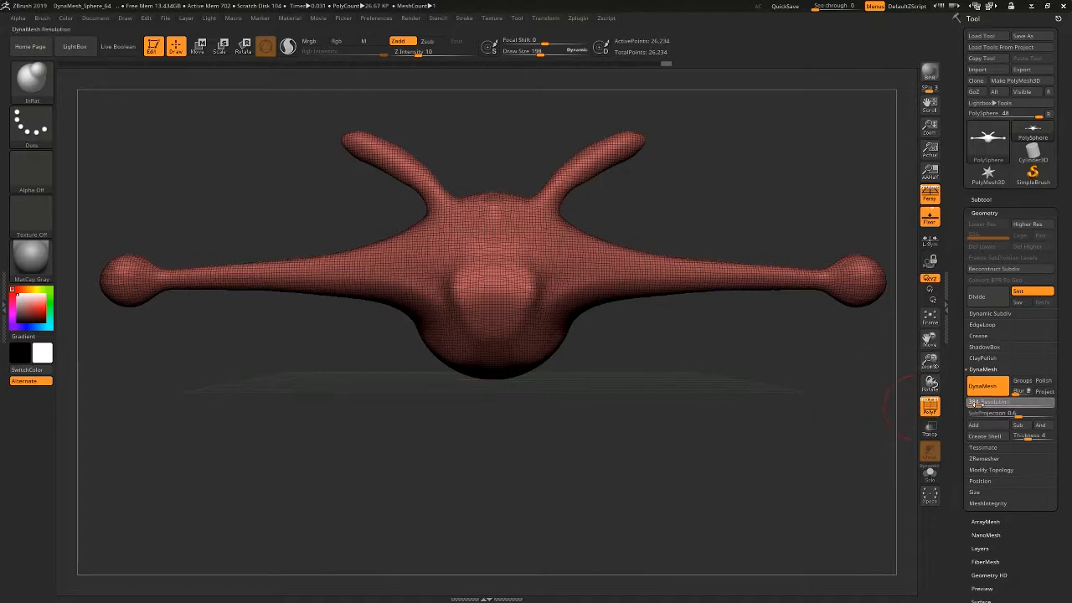
pyautogui.click(977, 404)
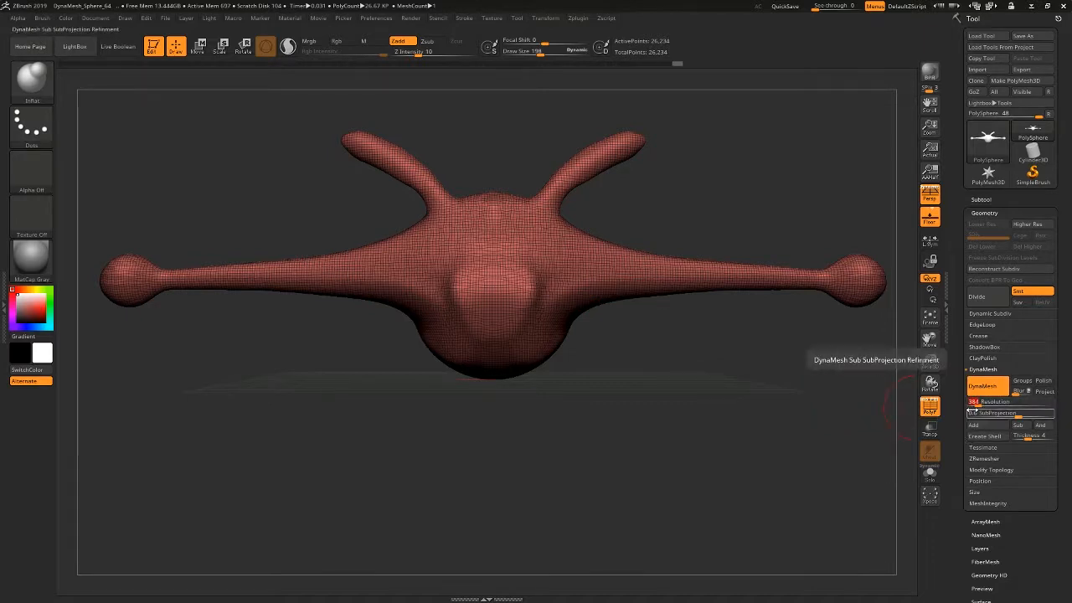
pyautogui.keyDown('ctrl'); pyautogui.moveTo(701, 187); pyautogui.dragTo(774, 218); pyautogui.keyUp('ctrl')
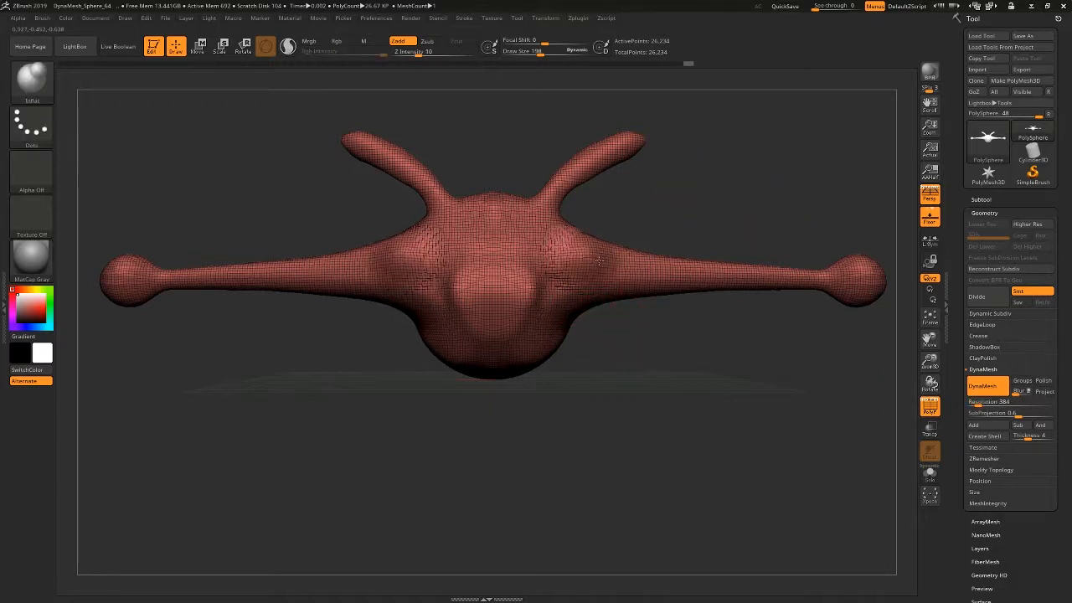
pyautogui.keyDown('alt'); pyautogui.moveTo(706, 208); pyautogui.dragTo(694, 270); pyautogui.keyUp('alt')
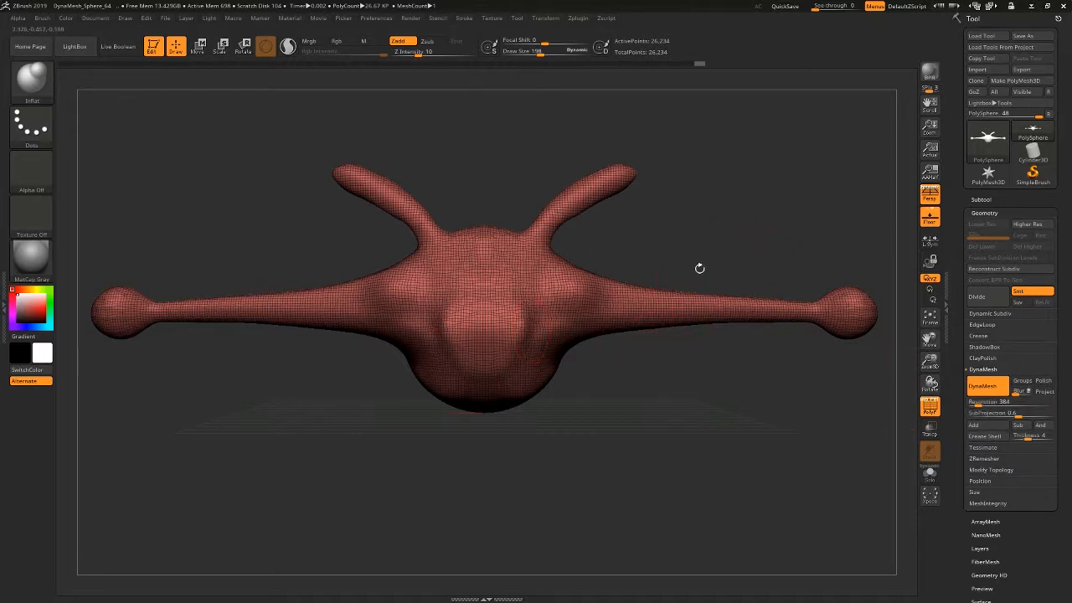
pyautogui.press('ctrl')
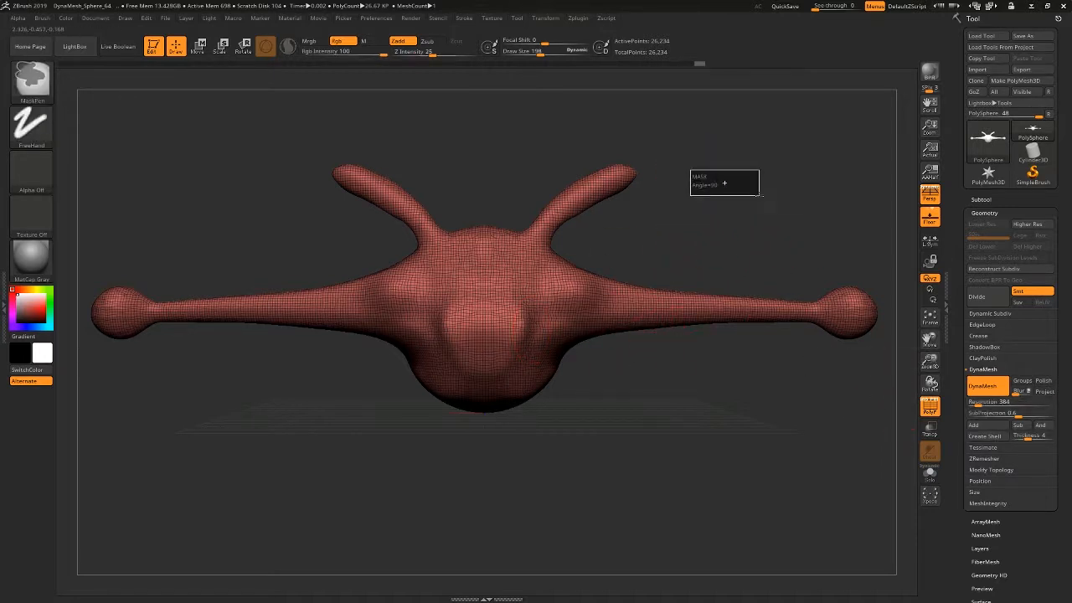
pyautogui.keyDown('ctrl'); pyautogui.click(724, 183); pyautogui.keyUp('ctrl')
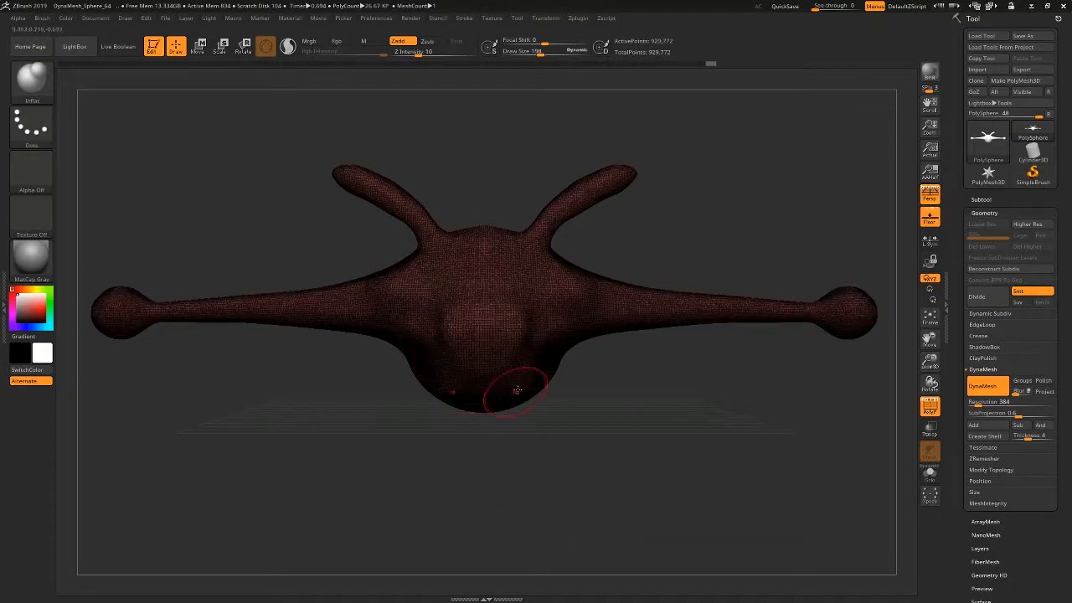
# Examine the dense polygon grid on the front of the head and hide the polygon wireframe.
pyautogui.moveTo(481, 321)
pyautogui.keyDown('ctrl'); pyautogui.mouseDown(button='right')
pyautogui.moveTo(509, 356)
pyautogui.moveTo(773, 473)
pyautogui.mouseUp(button='right'); pyautogui.keyUp('ctrl')
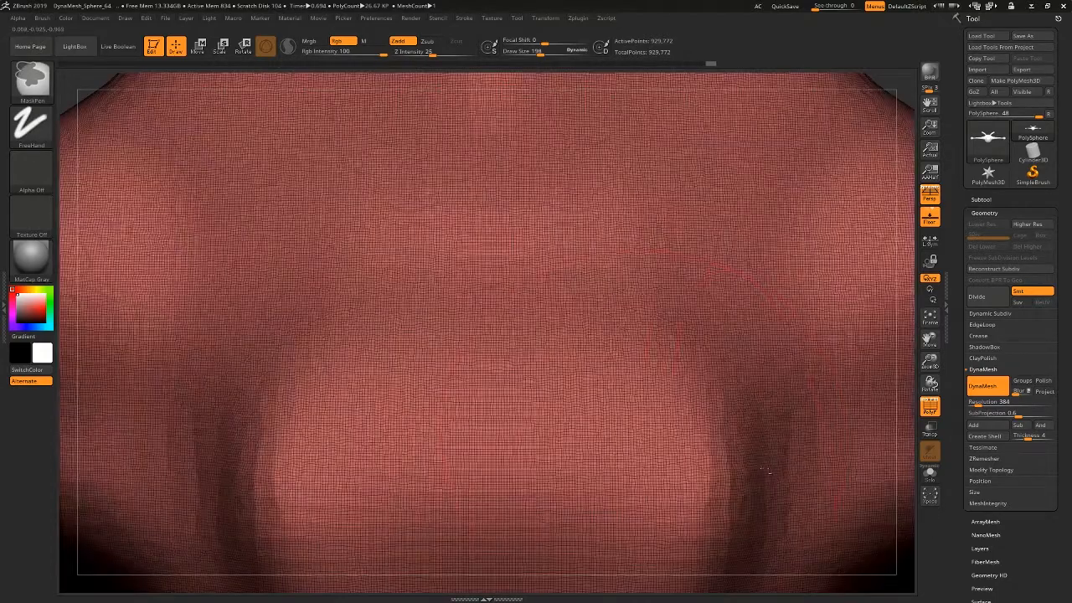
pyautogui.keyDown('ctrl'); pyautogui.moveTo(654, 438); pyautogui.dragTo(517, 399, button='right'); pyautogui.keyUp('ctrl')
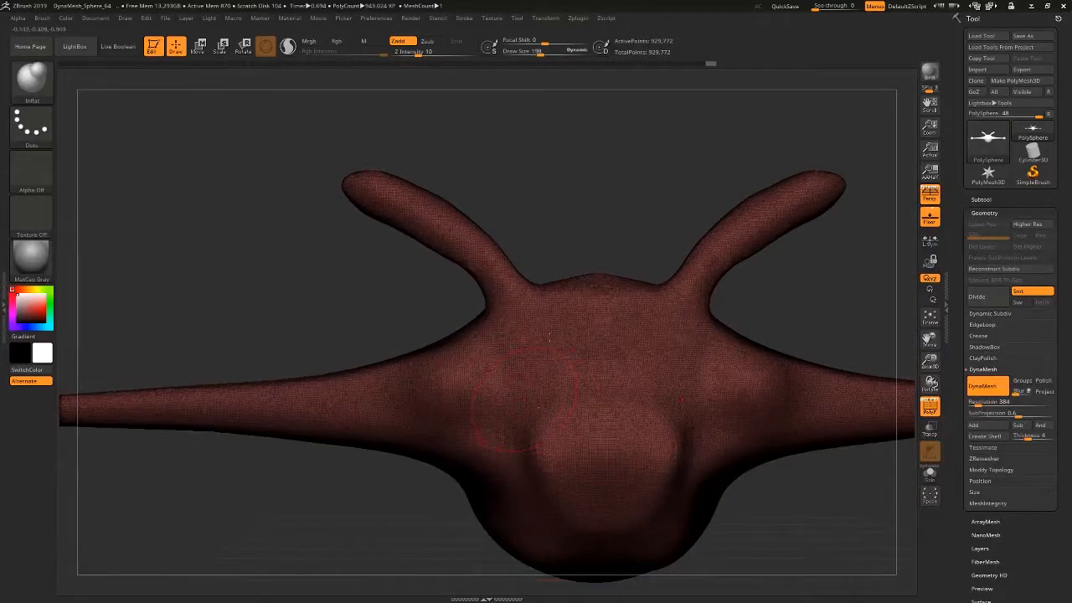
pyautogui.keyDown('alt'); pyautogui.moveTo(548, 337); pyautogui.dragTo(490, 239, button='right'); pyautogui.keyUp('alt')
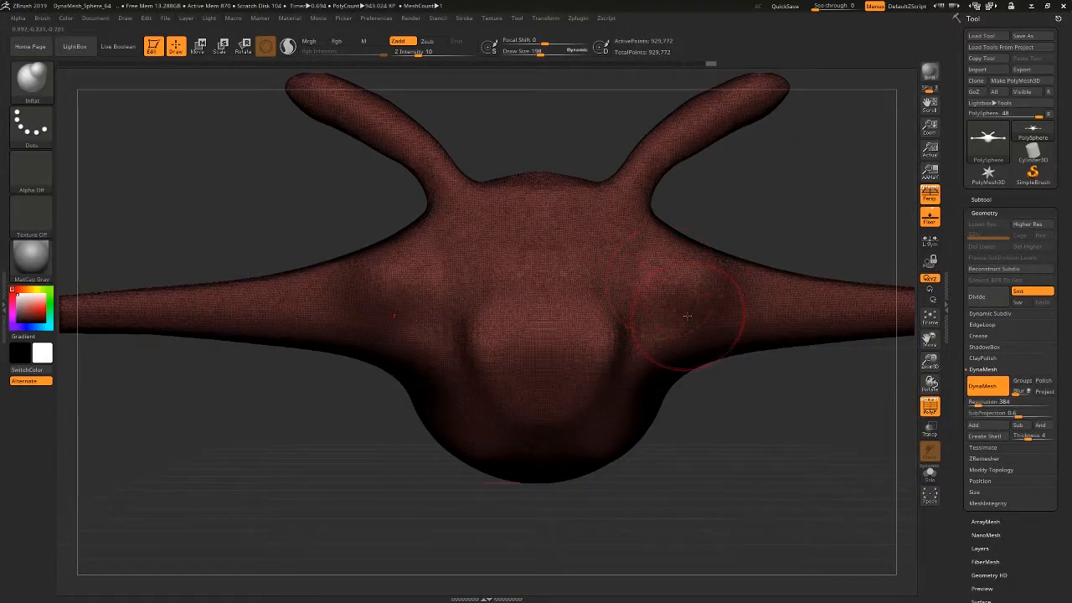
pyautogui.keyDown('alt'); pyautogui.moveTo(670, 347); pyautogui.dragTo(644, 410, button='right'); pyautogui.keyUp('alt')
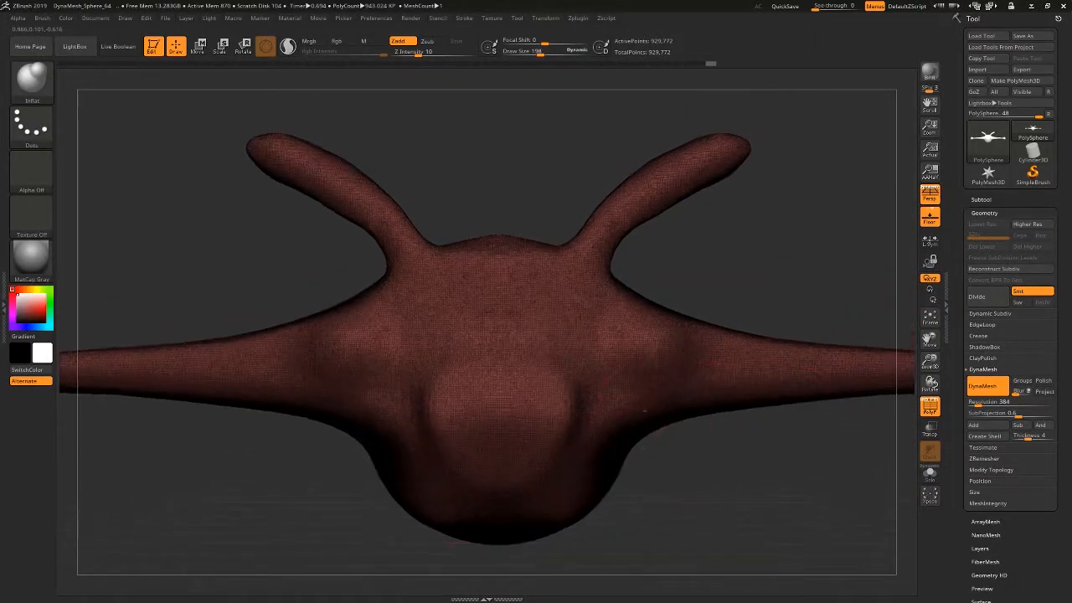
pyautogui.click(930, 407)
pyautogui.moveTo(698, 497)
pyautogui.mouseDown(button='right')
pyautogui.moveTo(661, 488)
pyautogui.moveTo(655, 426)
pyautogui.mouseUp(button='right')
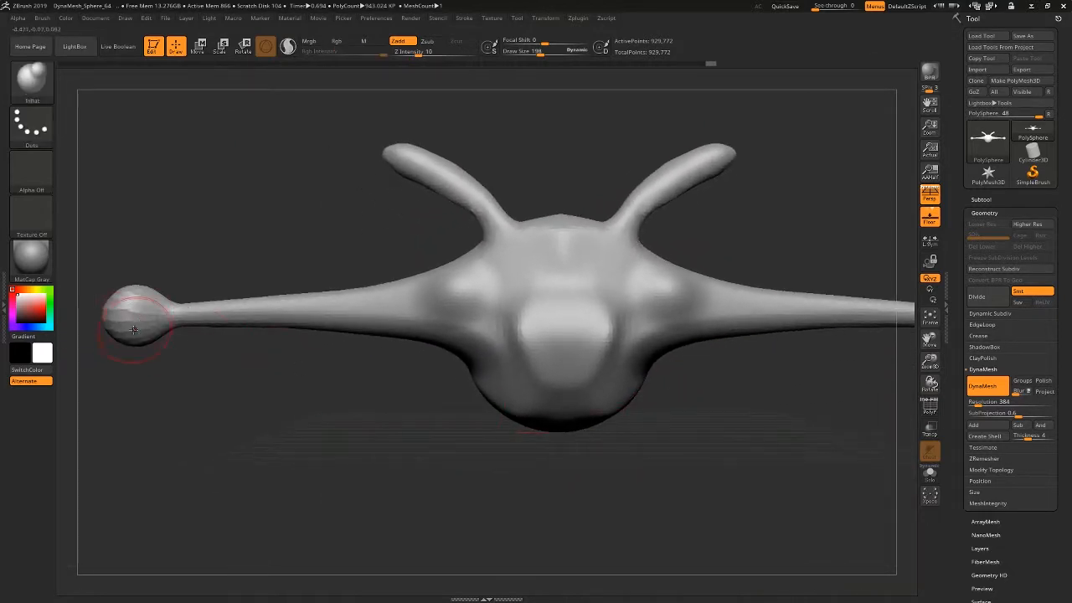
# Smooth out the faceted surfaces of the side extensions, their ball ends and the horns with the Smooth brush.
pyautogui.moveTo(170, 389)
pyautogui.mouseDown(button='right')
pyautogui.moveTo(455, 400)
pyautogui.moveTo(453, 383)
pyautogui.moveTo(512, 415)
pyautogui.mouseUp(button='right')
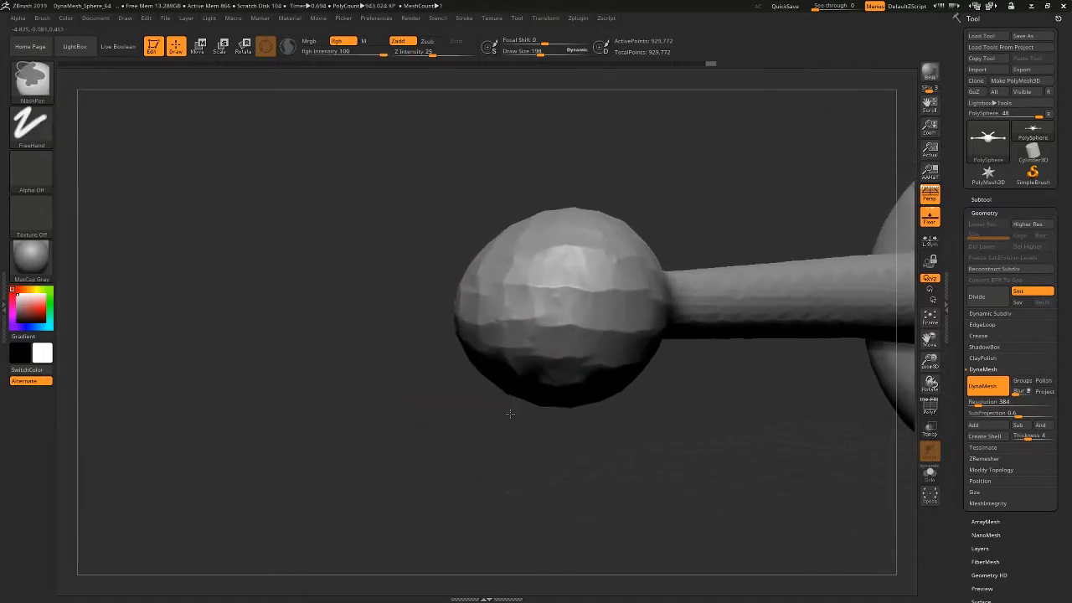
pyautogui.moveTo(671, 433); pyautogui.dragTo(658, 431, button='right')
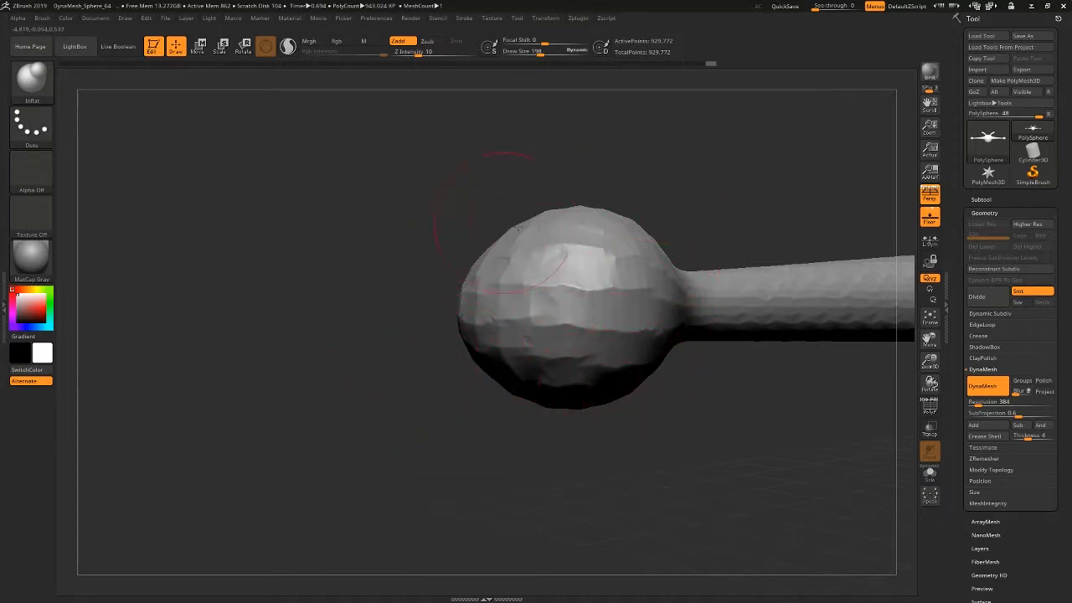
pyautogui.keyDown('shift'); pyautogui.moveTo(578, 281); pyautogui.dragTo(519, 308); pyautogui.keyUp('shift')
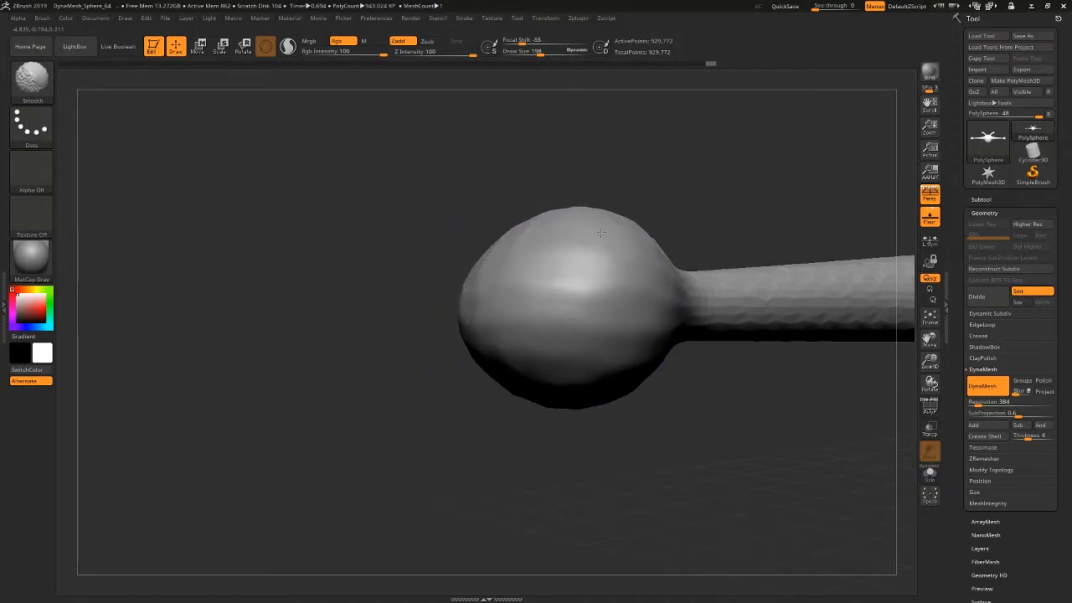
pyautogui.moveTo(814, 347)
pyautogui.mouseDown()
pyautogui.moveTo(824, 411)
pyautogui.moveTo(512, 371)
pyautogui.moveTo(444, 398)
pyautogui.mouseUp()
pyautogui.keyDown('shift'); pyautogui.moveTo(790, 388); pyautogui.dragTo(787, 384); pyautogui.keyUp('shift')
pyautogui.keyDown('shift'); pyautogui.moveTo(675, 263); pyautogui.dragTo(737, 262); pyautogui.keyUp('shift')
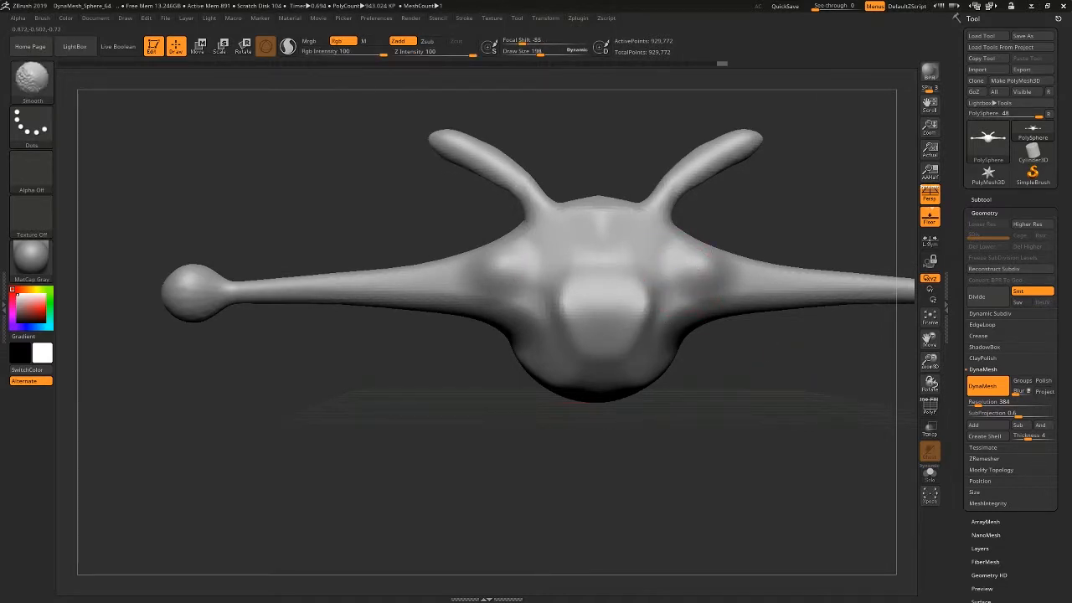
pyautogui.keyDown('shift'); pyautogui.moveTo(453, 137); pyautogui.dragTo(455, 139); pyautogui.keyUp('shift')
pyautogui.keyDown('alt'); pyautogui.moveTo(666, 304); pyautogui.dragTo(572, 366, button='right'); pyautogui.keyUp('alt')
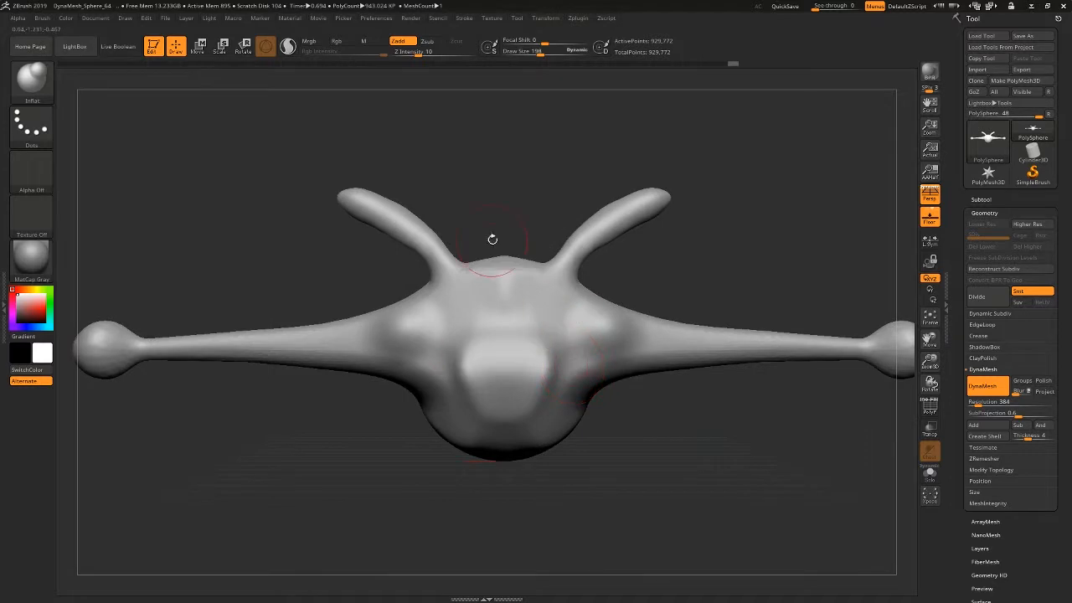
# Choose the DamStandard brush for carving the face and set its Draw Size to 76.
pyautogui.moveTo(493, 237)
pyautogui.keyDown('ctrl'); pyautogui.mouseDown(button='right')
pyautogui.moveTo(516, 325)
pyautogui.moveTo(510, 345)
pyautogui.mouseUp(button='right'); pyautogui.keyUp('ctrl')
pyautogui.moveTo(510, 327)
pyautogui.keyDown('shift'); pyautogui.mouseDown()
pyautogui.moveTo(512, 287)
pyautogui.moveTo(520, 323)
pyautogui.mouseUp(); pyautogui.keyUp('shift')
pyautogui.keyDown('alt'); pyautogui.moveTo(548, 360); pyautogui.dragTo(546, 234, button='right'); pyautogui.keyUp('alt')
pyautogui.moveTo(290, 386)
pyautogui.keyDown('shift'); pyautogui.mouseDown()
pyautogui.moveTo(198, 346)
pyautogui.moveTo(393, 363)
pyautogui.mouseUp(); pyautogui.keyUp('shift')
pyautogui.keyDown('alt'); pyautogui.moveTo(632, 302); pyautogui.dragTo(600, 340, button='right'); pyautogui.keyUp('alt')
pyautogui.keyDown('ctrl'); pyautogui.moveTo(520, 288); pyautogui.dragTo(534, 316, button='right'); pyautogui.keyUp('ctrl')
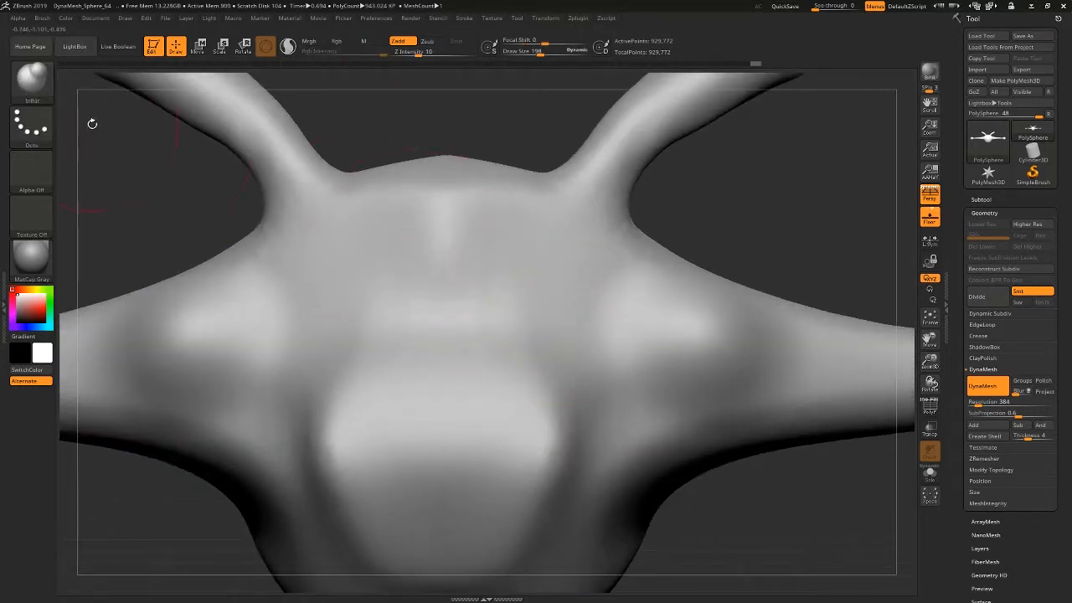
pyautogui.click(47, 97)
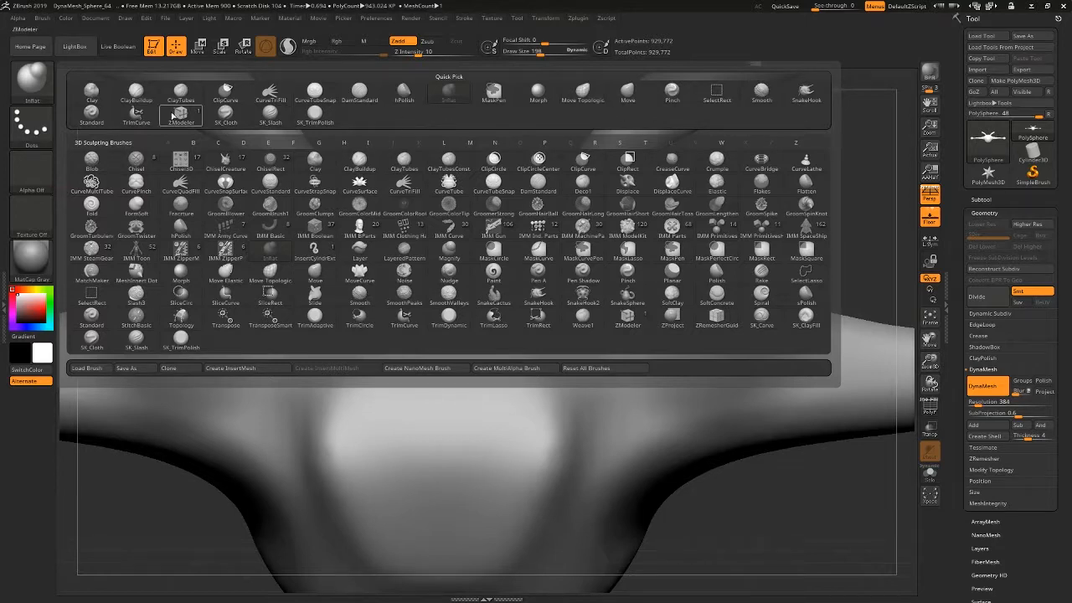
pyautogui.click(359, 92)
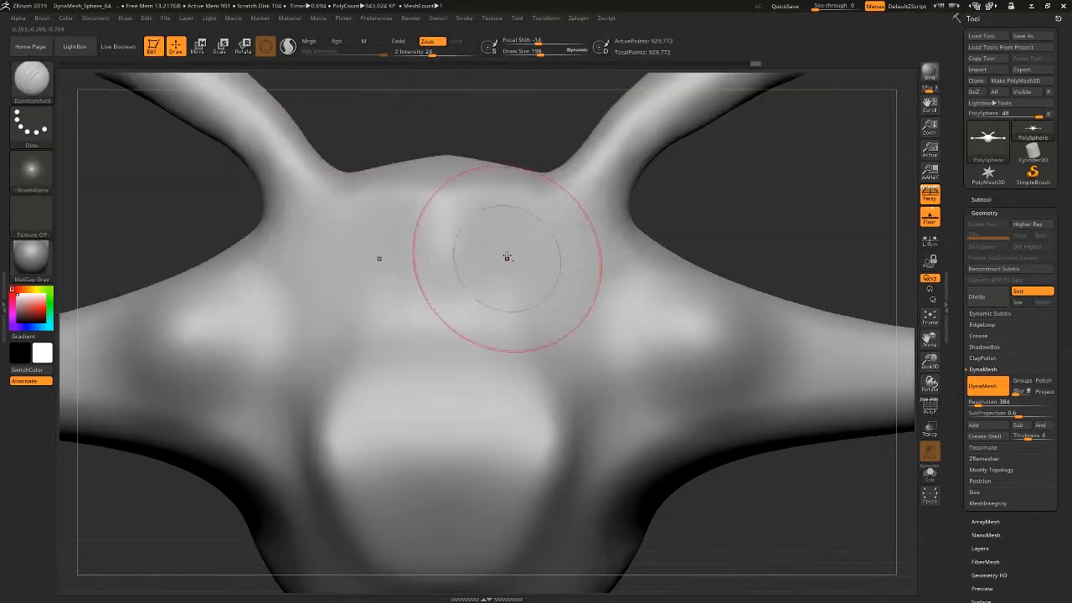
pyautogui.keyDown('ctrl'); pyautogui.moveTo(507, 258); pyautogui.dragTo(587, 323, button='right'); pyautogui.keyUp('ctrl')
pyautogui.press('space')
pyautogui.moveTo(594, 235); pyautogui.dragTo(581, 234)
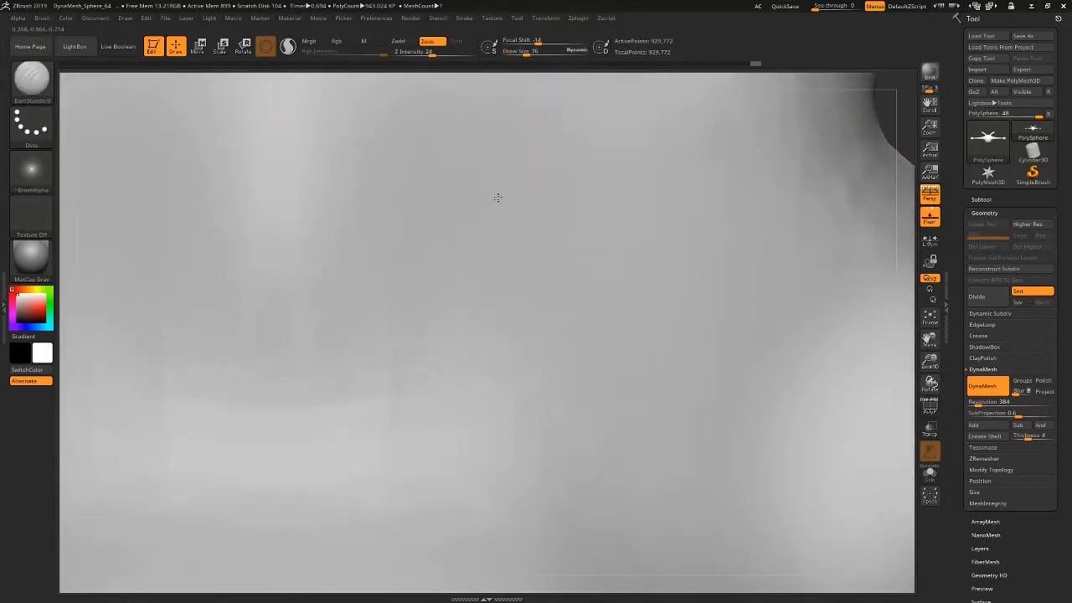
# Carve slanted oval eye outlines on the front of the head, each with a near-vertical slit pupil across the middle.
pyautogui.moveTo(495, 196)
pyautogui.mouseDown()
pyautogui.moveTo(694, 227)
pyautogui.moveTo(729, 255)
pyautogui.moveTo(539, 319)
pyautogui.moveTo(735, 388)
pyautogui.mouseUp()
pyautogui.moveTo(709, 250); pyautogui.dragTo(730, 383)
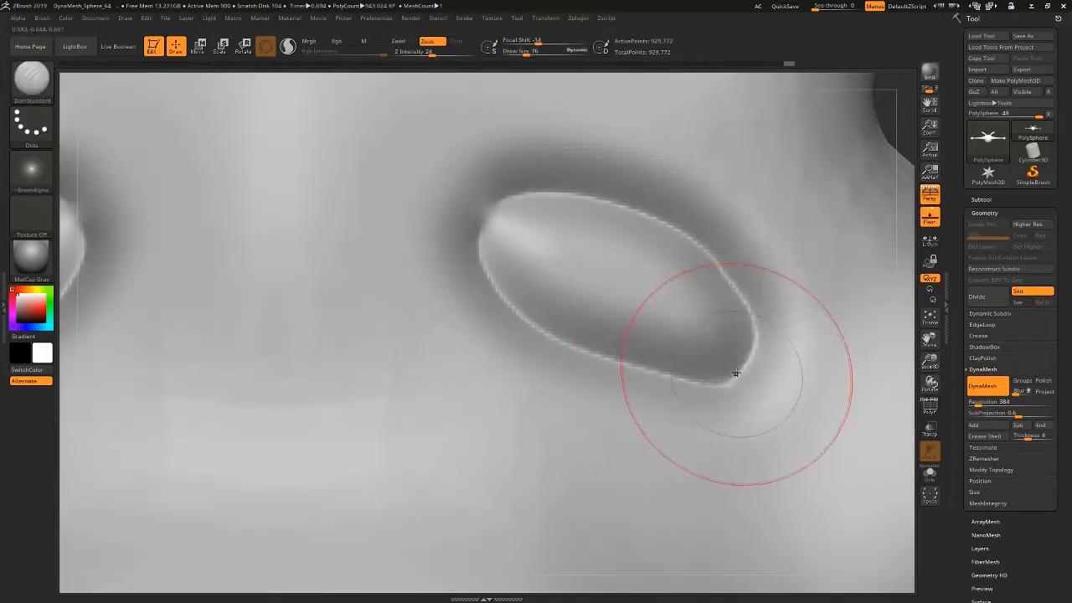
pyautogui.moveTo(614, 219); pyautogui.dragTo(579, 328)
pyautogui.moveTo(620, 235); pyautogui.dragTo(584, 328)
pyautogui.moveTo(625, 224); pyautogui.dragTo(589, 332)
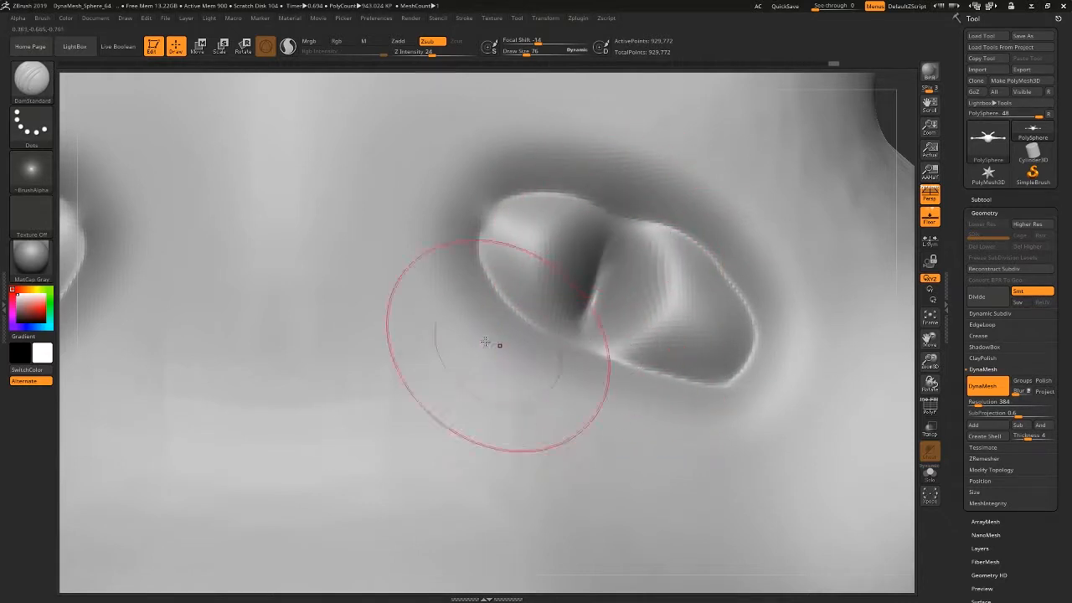
# Carve a curved crease beneath each eye with the DamStandard brush.
pyautogui.moveTo(461, 326)
pyautogui.mouseDown()
pyautogui.moveTo(569, 474)
pyautogui.moveTo(669, 524)
pyautogui.mouseUp()
pyautogui.keyDown('ctrl'); pyautogui.moveTo(657, 484); pyautogui.dragTo(560, 210, button='right'); pyautogui.keyUp('ctrl')
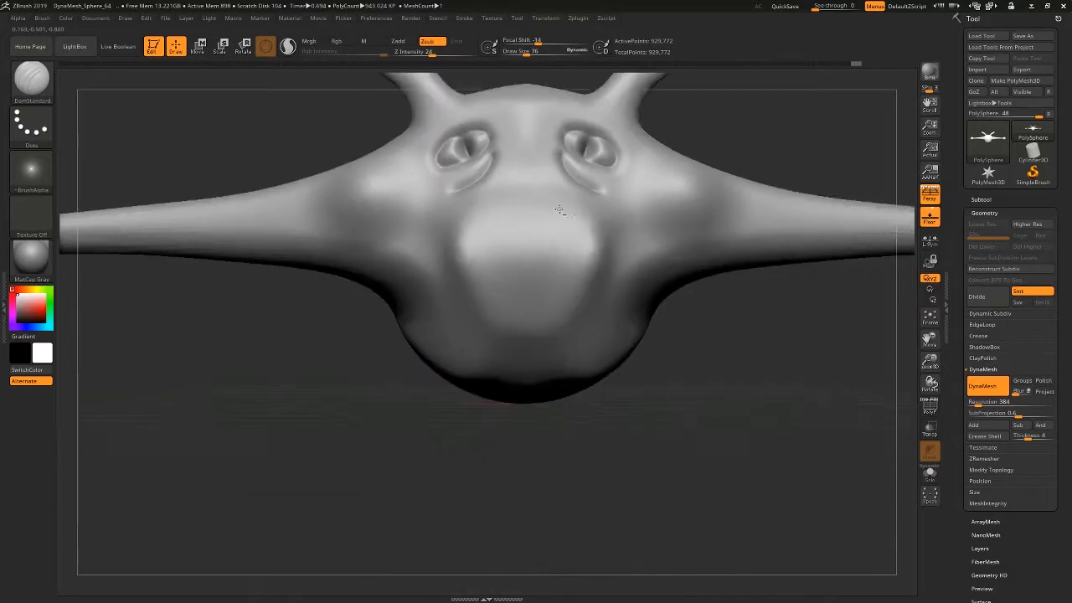
pyautogui.keyDown('alt'); pyautogui.moveTo(684, 338); pyautogui.dragTo(639, 454, button='right'); pyautogui.keyUp('alt')
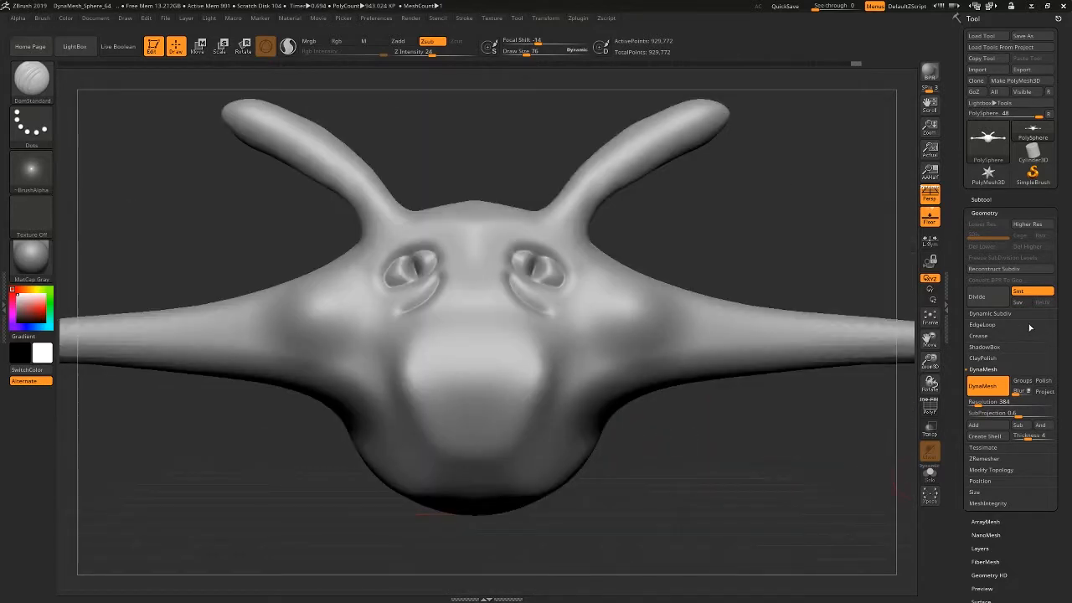
# Set the DynaMesh Resolution to 64 and remesh the detailed model at that low density.
pyautogui.click(974, 402)
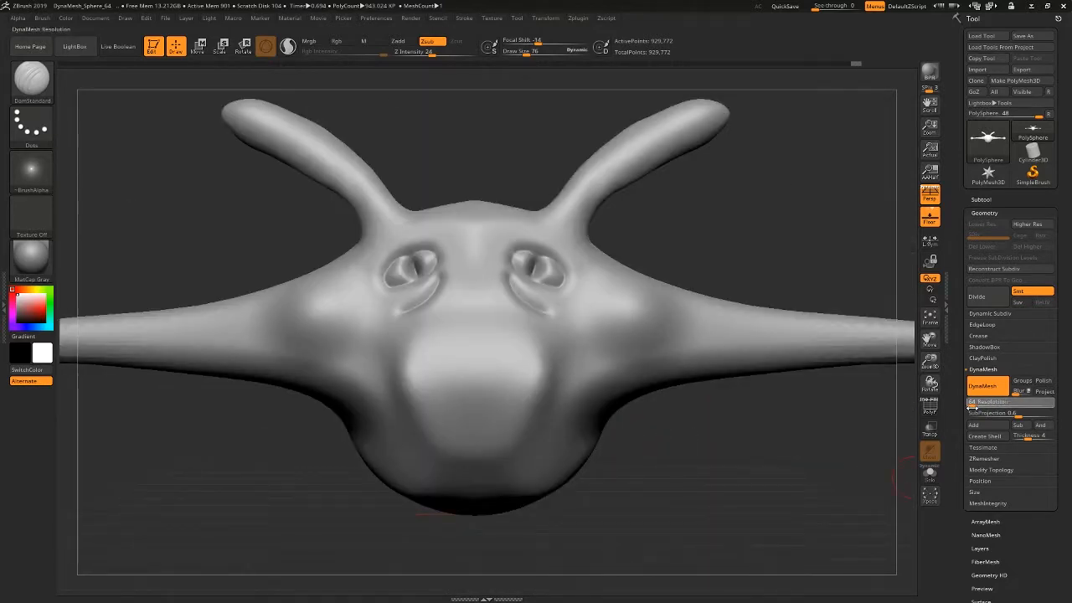
pyautogui.write('64')
pyautogui.press('Return')
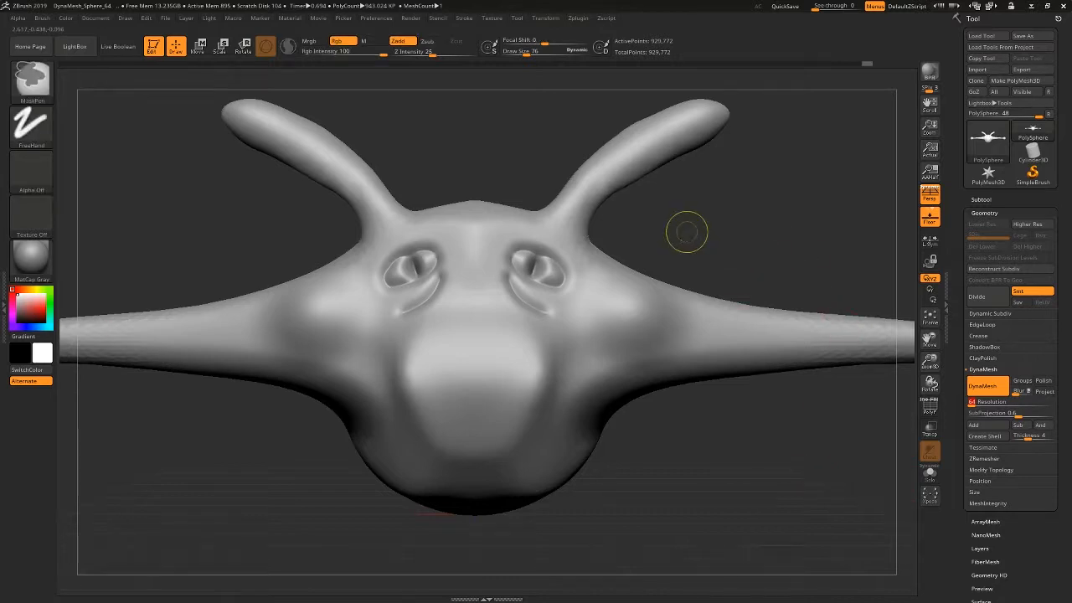
pyautogui.keyDown('ctrl'); pyautogui.moveTo(687, 232); pyautogui.dragTo(761, 261); pyautogui.keyUp('ctrl')
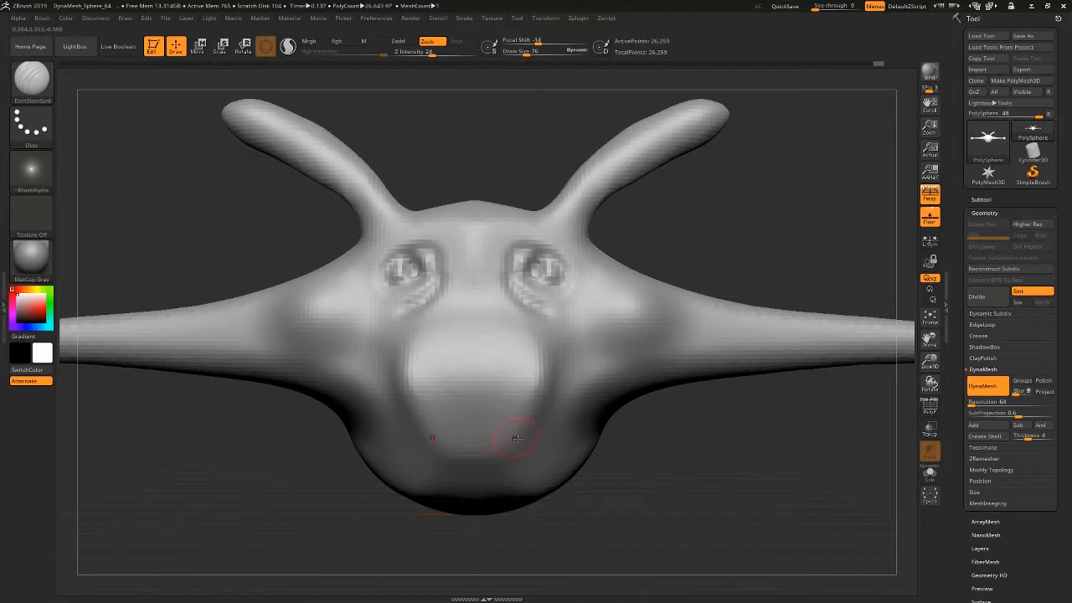
# Pull the inner sides of both horns toward each other with the SnakeHook brush at Draw Size 258.
pyautogui.moveTo(679, 500); pyautogui.dragTo(595, 465)
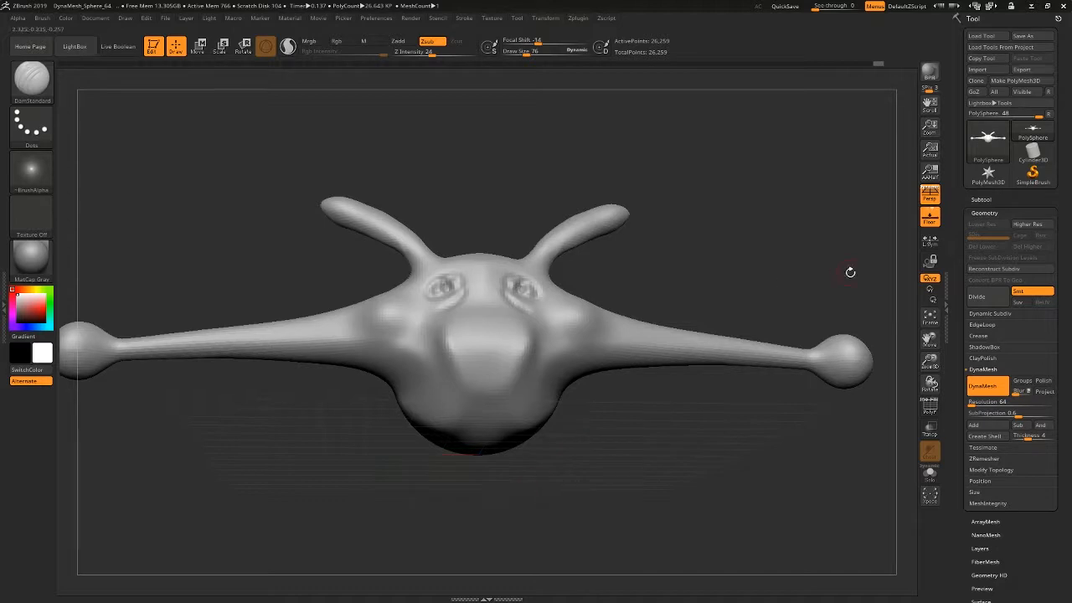
pyautogui.moveTo(850, 273); pyautogui.dragTo(675, 454)
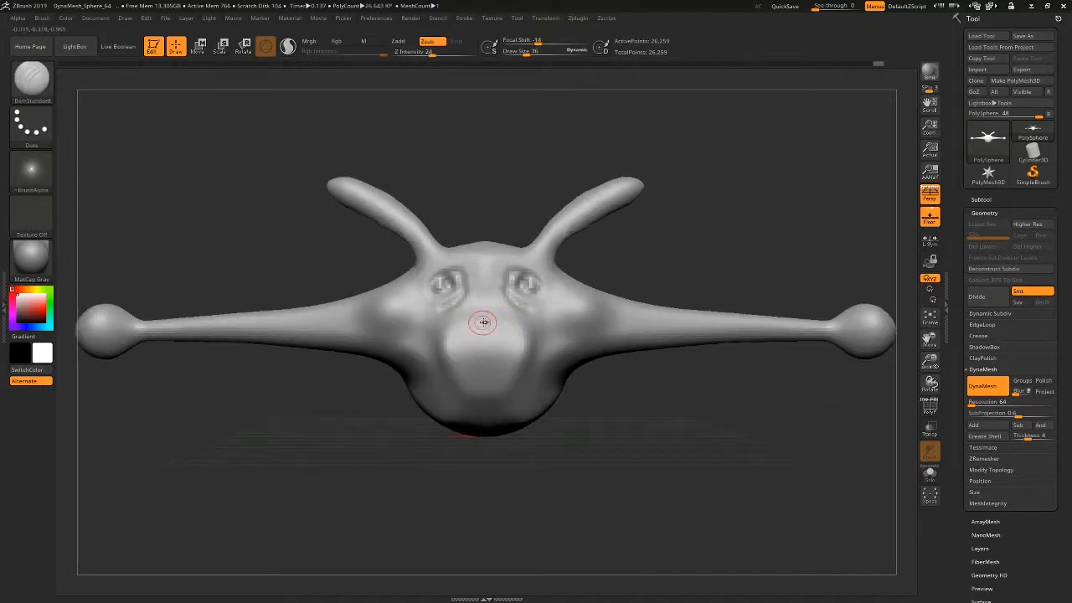
pyautogui.keyDown('ctrl'); pyautogui.moveTo(484, 323); pyautogui.dragTo(483, 368, button='right'); pyautogui.keyUp('ctrl')
pyautogui.keyDown('alt'); pyautogui.moveTo(483, 368); pyautogui.dragTo(479, 451, button='right'); pyautogui.keyUp('alt')
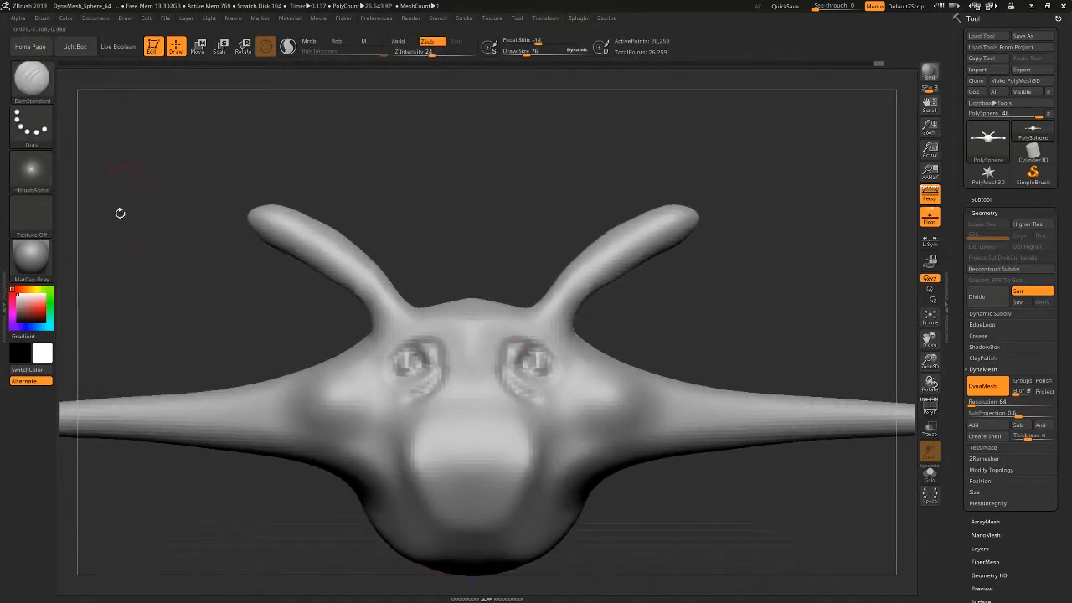
pyautogui.click(30, 79)
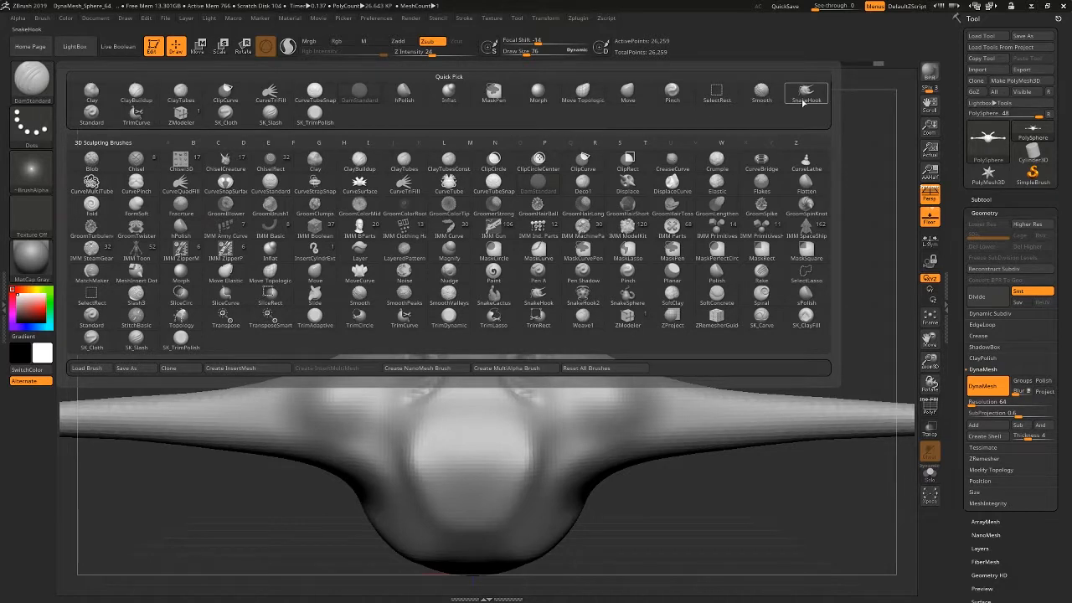
pyautogui.click(804, 94)
pyautogui.rightClick(603, 254)
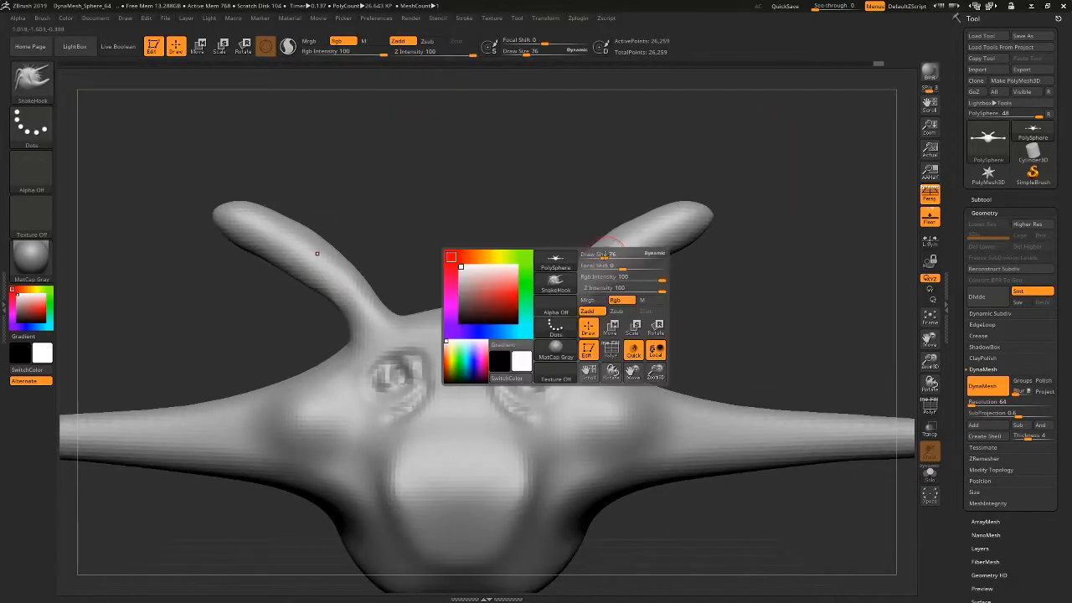
pyautogui.moveTo(603, 254)
pyautogui.mouseDown()
pyautogui.moveTo(627, 255)
pyautogui.moveTo(490, 244)
pyautogui.mouseUp()
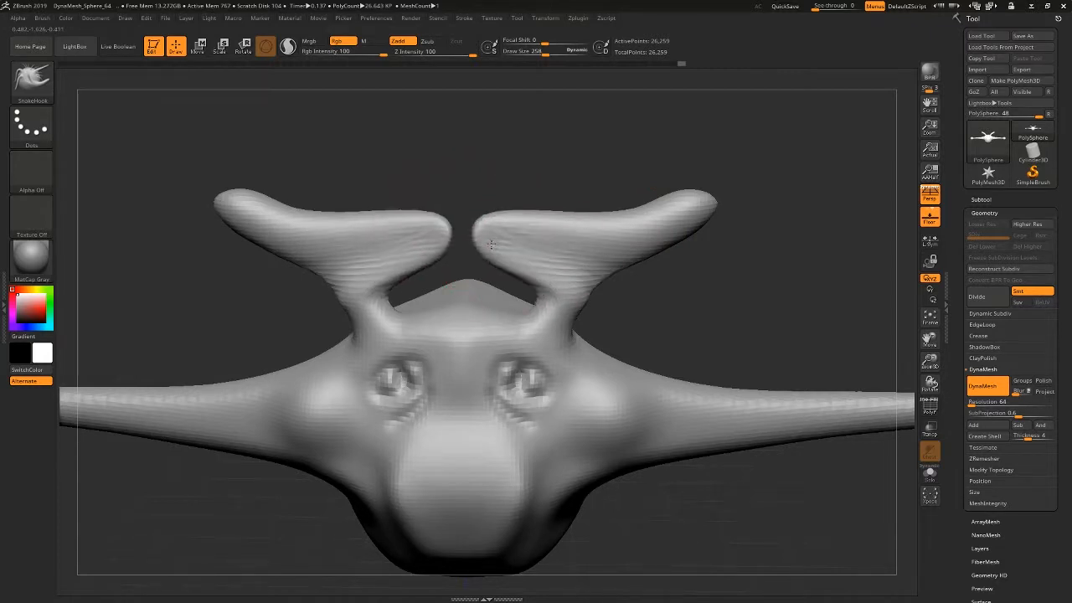
# Inflate the facing horn ends with the Inflat brush until they overlap, and fuse them by remeshing with DynaMesh.
pyautogui.click(31, 79)
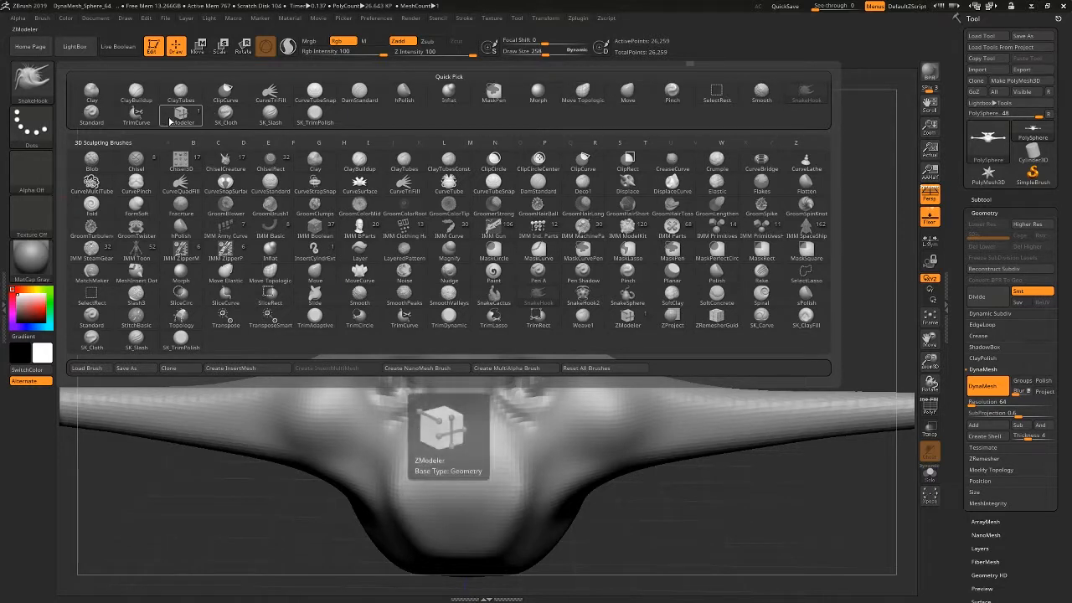
pyautogui.click(450, 91)
pyautogui.moveTo(454, 306)
pyautogui.mouseDown()
pyautogui.moveTo(443, 240)
pyautogui.moveTo(469, 243)
pyautogui.mouseUp()
pyautogui.moveTo(530, 117); pyautogui.dragTo(515, 175)
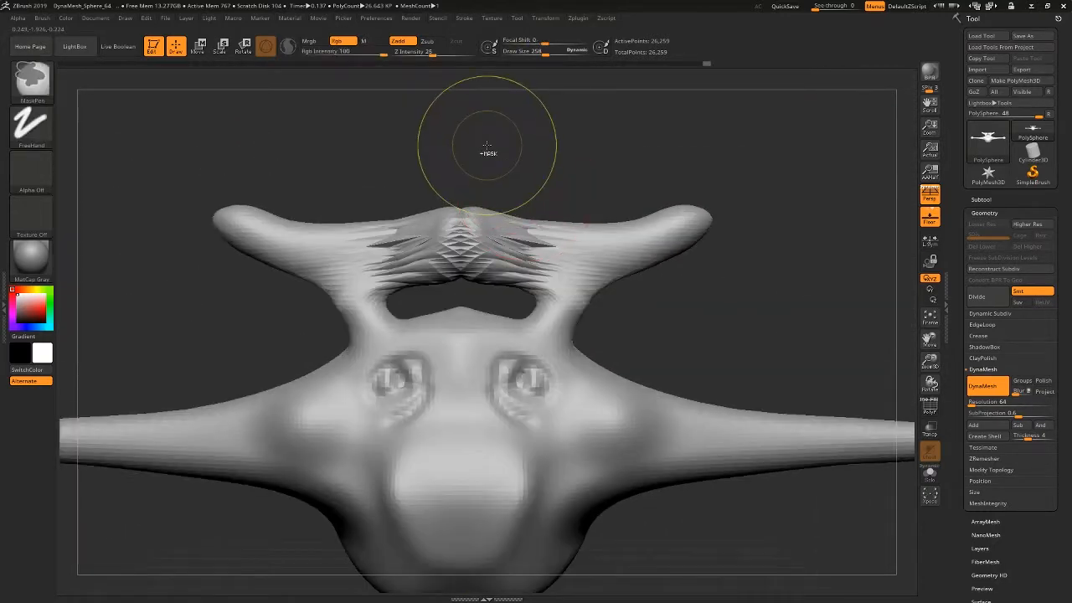
pyautogui.keyDown('ctrl'); pyautogui.moveTo(486, 149); pyautogui.dragTo(588, 182); pyautogui.keyUp('ctrl')
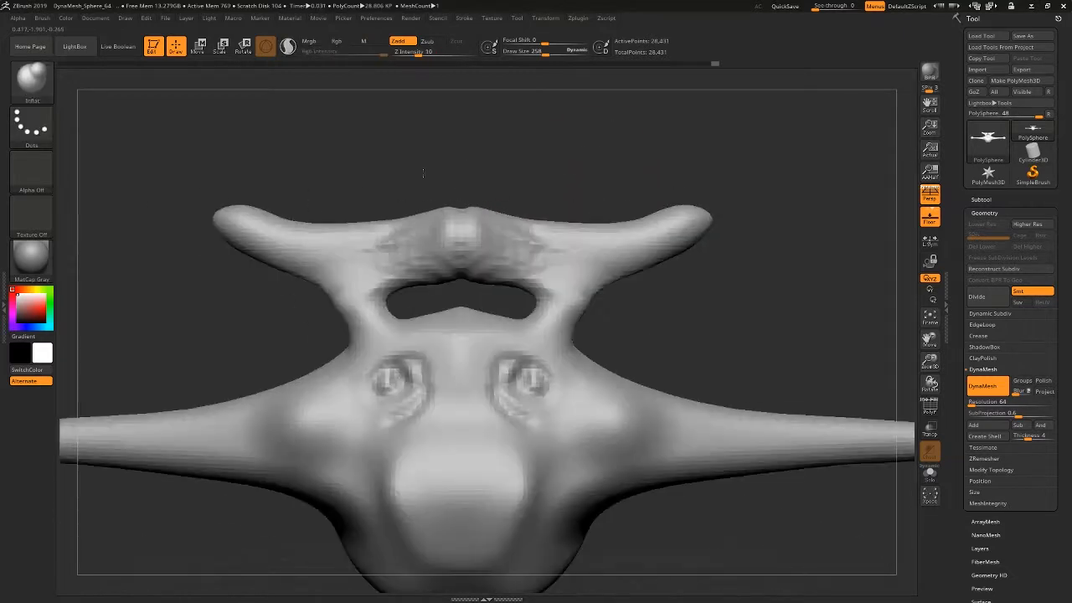
# Smooth the bridge between the horns and the horn surfaces with the Smooth brush.
pyautogui.moveTo(526, 195)
pyautogui.mouseDown()
pyautogui.moveTo(703, 189)
pyautogui.moveTo(514, 197)
pyautogui.mouseUp()
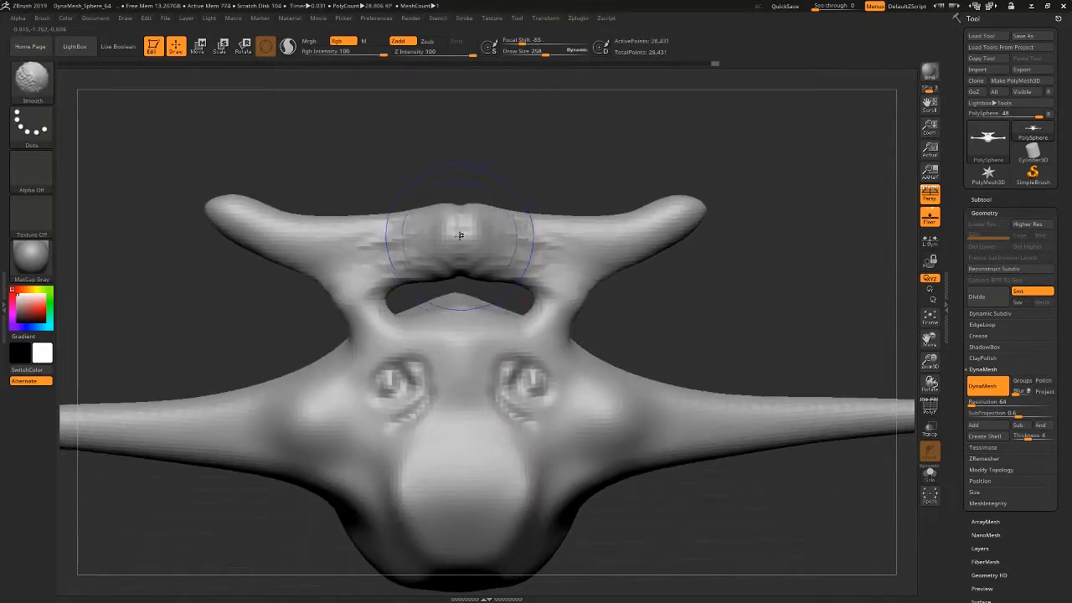
pyautogui.moveTo(461, 233)
pyautogui.keyDown('shift'); pyautogui.mouseDown()
pyautogui.moveTo(393, 245)
pyautogui.moveTo(336, 287)
pyautogui.mouseUp(); pyautogui.keyUp('shift')
pyautogui.keyDown('shift'); pyautogui.moveTo(280, 232); pyautogui.dragTo(242, 217); pyautogui.keyUp('shift')
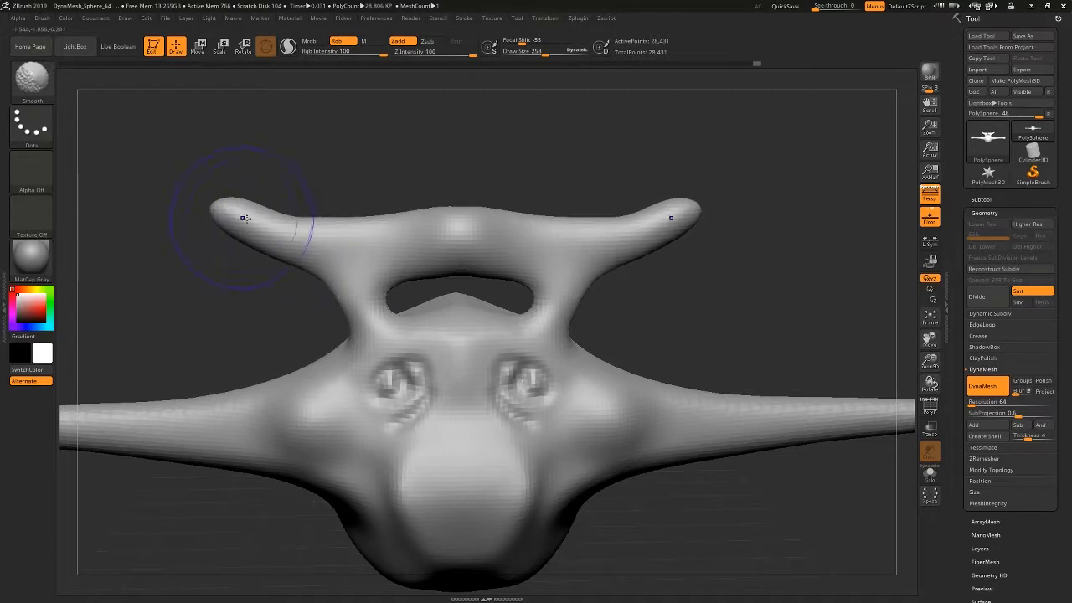
pyautogui.keyDown('shift'); pyautogui.moveTo(485, 242); pyautogui.dragTo(458, 272); pyautogui.keyUp('shift')
# Select the Inflat brush and bring the whole model into view from the front.
pyautogui.press('b')
pyautogui.press('i')
pyautogui.press('n')
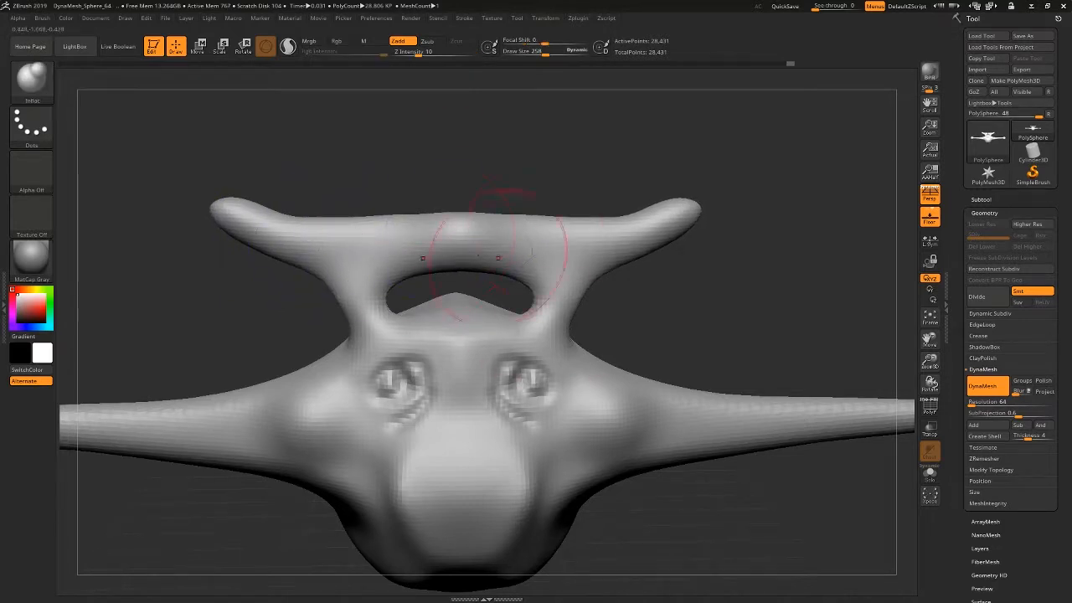
pyautogui.moveTo(579, 385)
pyautogui.keyDown('ctrl'); pyautogui.mouseDown(button='right')
pyautogui.moveTo(545, 358)
pyautogui.moveTo(530, 325)
pyautogui.mouseUp(button='right'); pyautogui.keyUp('ctrl')
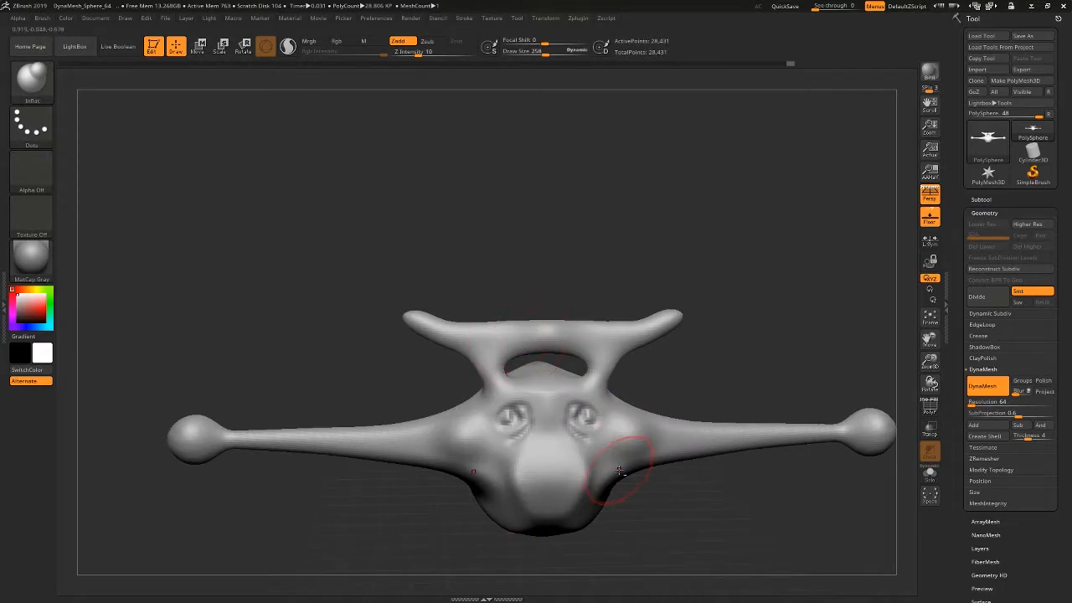
pyautogui.moveTo(611, 442)
pyautogui.mouseDown(button='right')
pyautogui.moveTo(665, 411)
pyautogui.moveTo(534, 410)
pyautogui.moveTo(534, 234)
pyautogui.mouseUp(button='right')
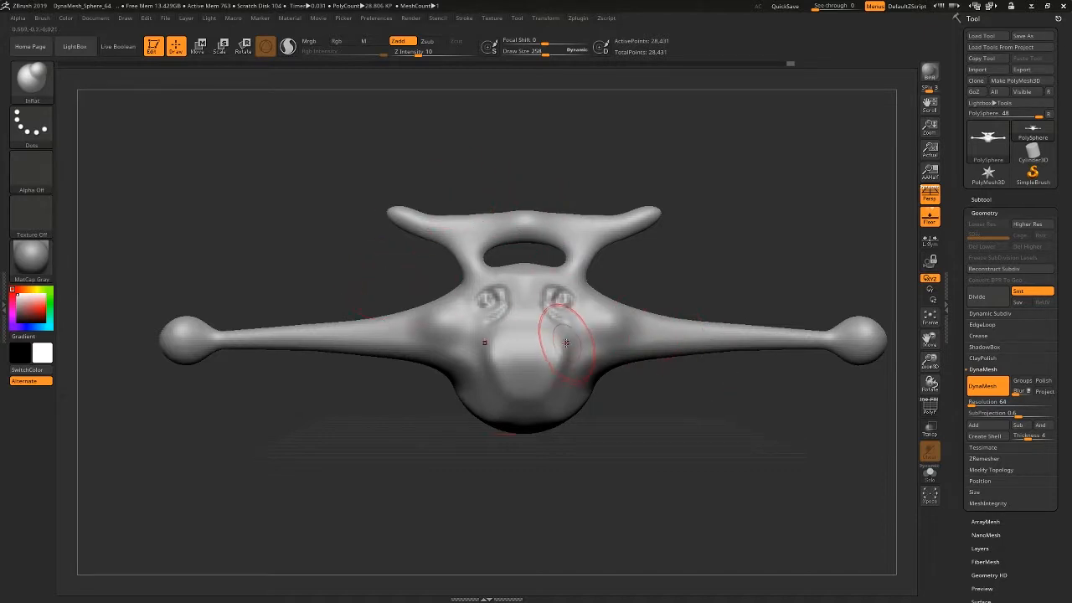
# Smooth away the eye details on the front of the creature's head with the Smooth brush.
pyautogui.keyDown('ctrl'); pyautogui.moveTo(525, 316); pyautogui.dragTo(531, 350, button='right'); pyautogui.keyUp('ctrl')
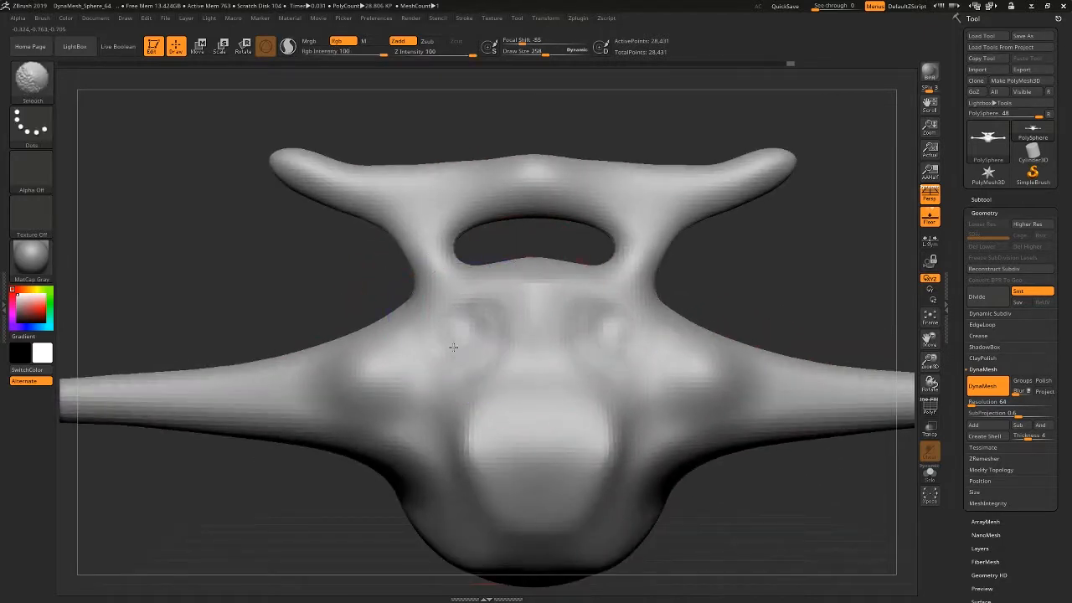
pyautogui.keyDown('ctrl'); pyautogui.moveTo(565, 383); pyautogui.dragTo(371, 359, button='right'); pyautogui.keyUp('ctrl')
pyautogui.keyDown('alt'); pyautogui.moveTo(674, 445); pyautogui.dragTo(563, 398, button='right'); pyautogui.keyUp('alt')
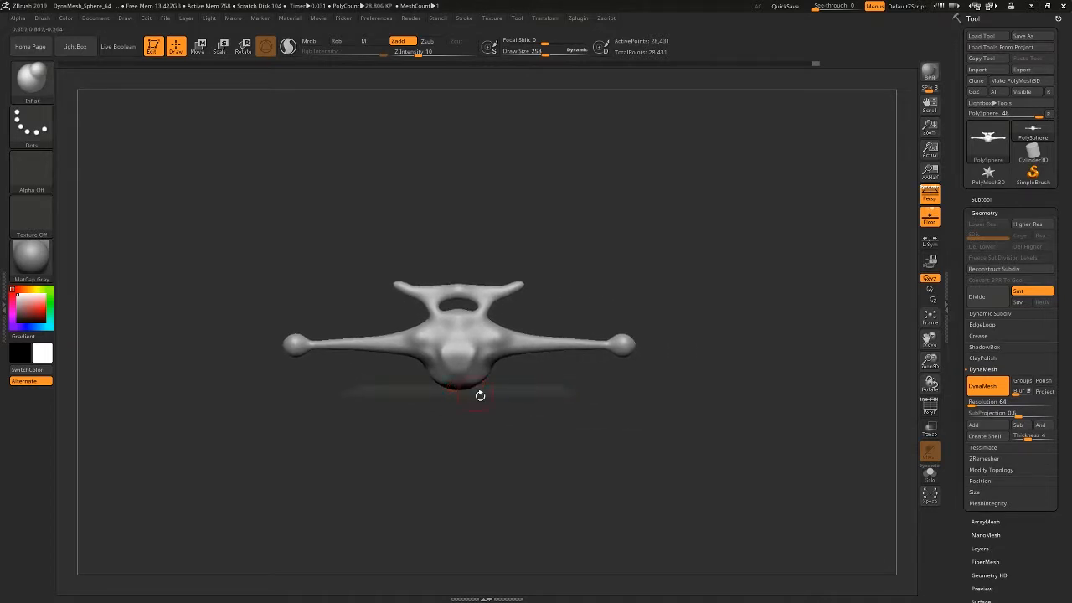
pyautogui.moveTo(458, 360)
pyautogui.keyDown('ctrl'); pyautogui.mouseDown(button='right')
pyautogui.moveTo(705, 463)
pyautogui.moveTo(645, 465)
pyautogui.moveTo(702, 467)
pyautogui.mouseUp(button='right'); pyautogui.keyUp('ctrl')
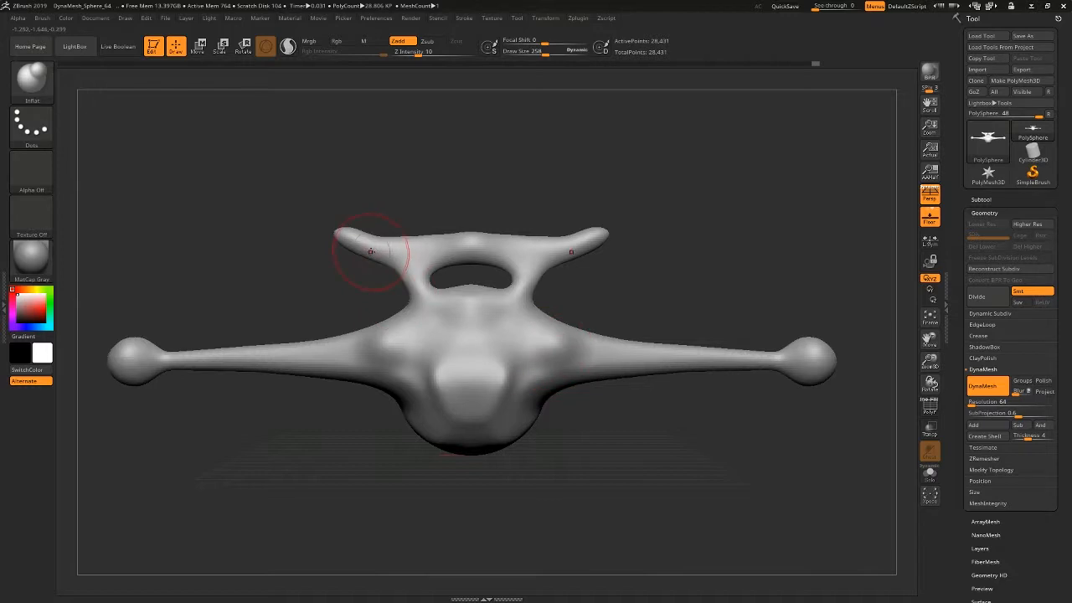
# Center the whole model in the front view and start saving the sculpt as a project file.
pyautogui.click(167, 18)
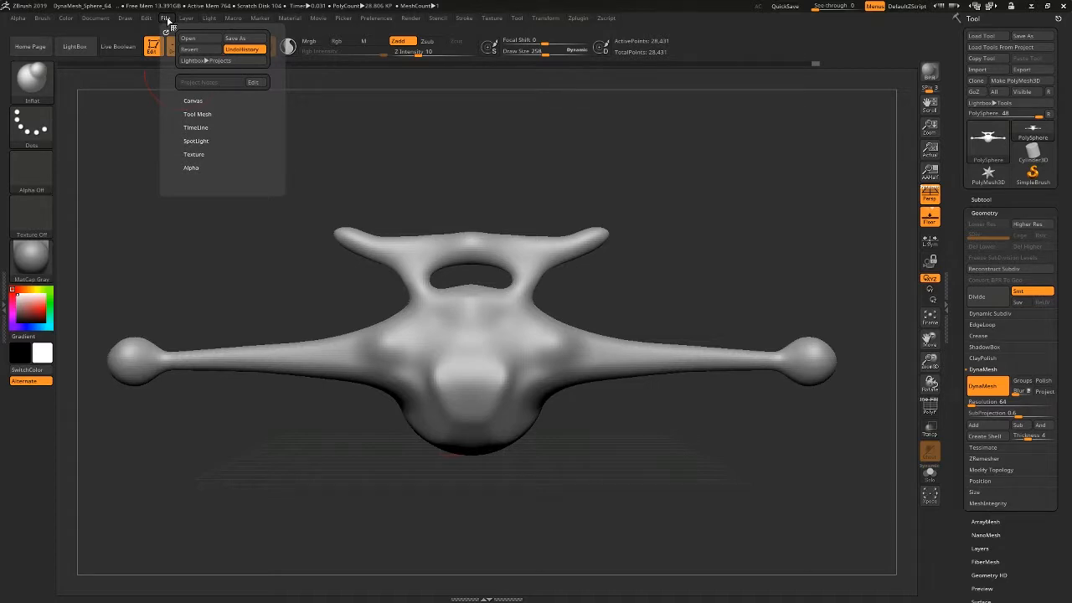
pyautogui.click(91, 19)
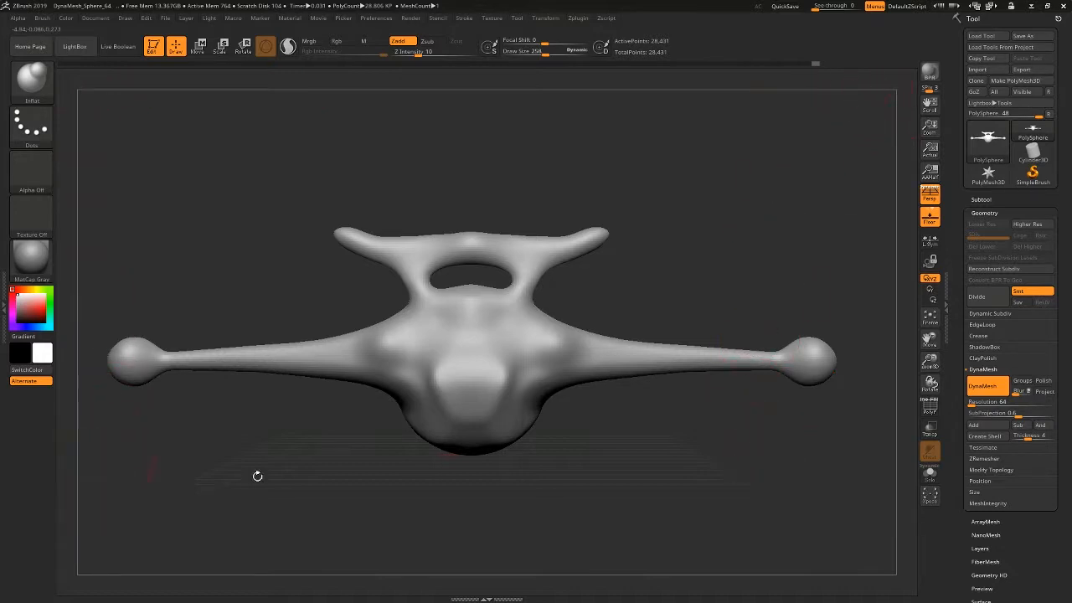
pyautogui.keyDown('alt'); pyautogui.moveTo(573, 426); pyautogui.dragTo(605, 438); pyautogui.keyUp('alt')
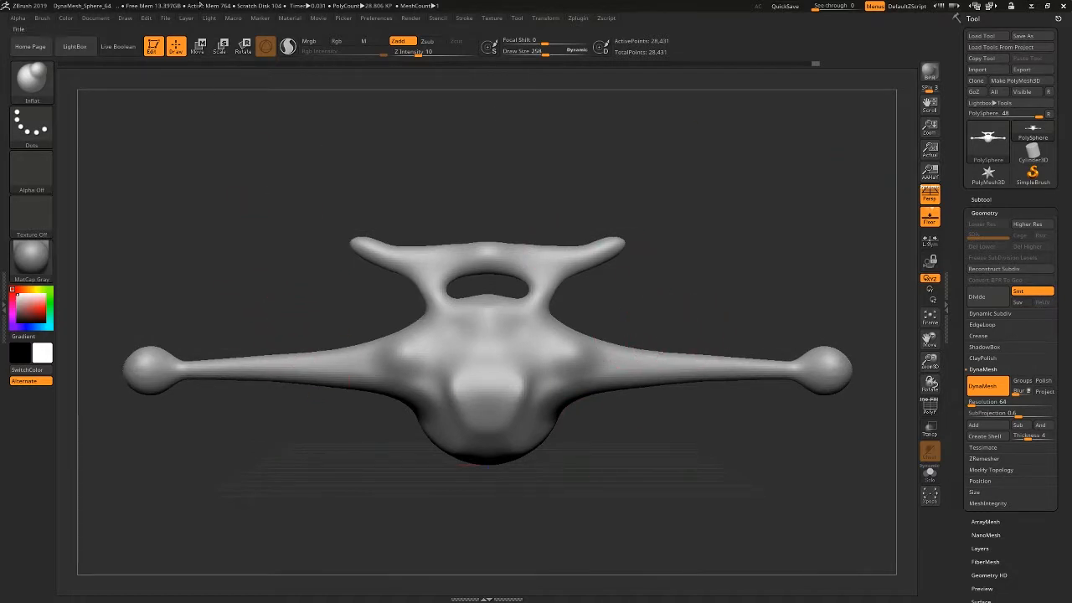
pyautogui.click(167, 19)
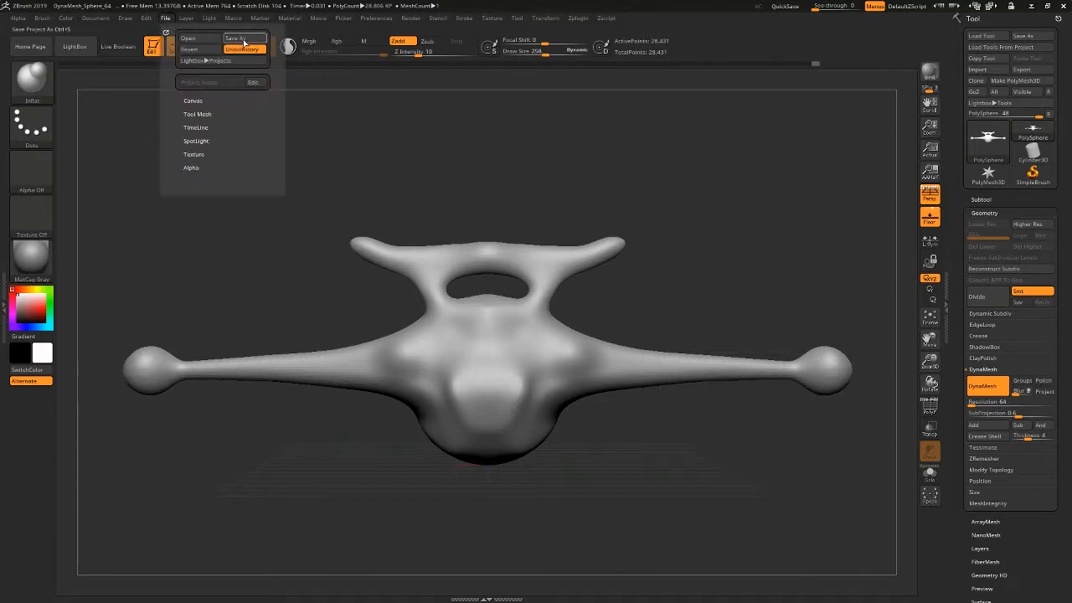